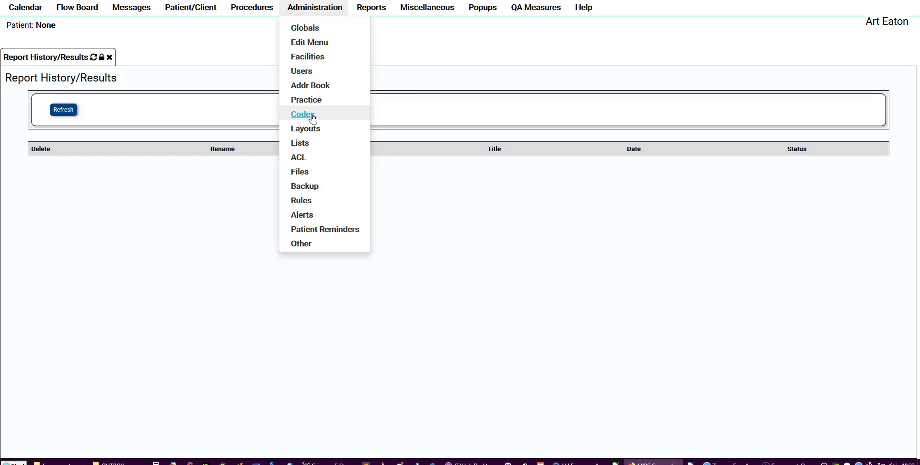
Open the External Data Loads utility and close the Report History/Results page.
{"action": "left_click", "coordinate": [317, 244]}
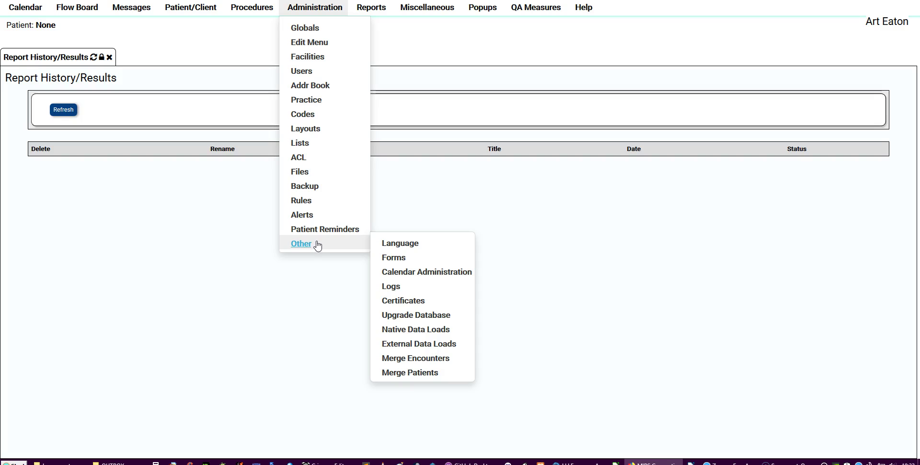
{"action": "left_click", "coordinate": [310, 243]}
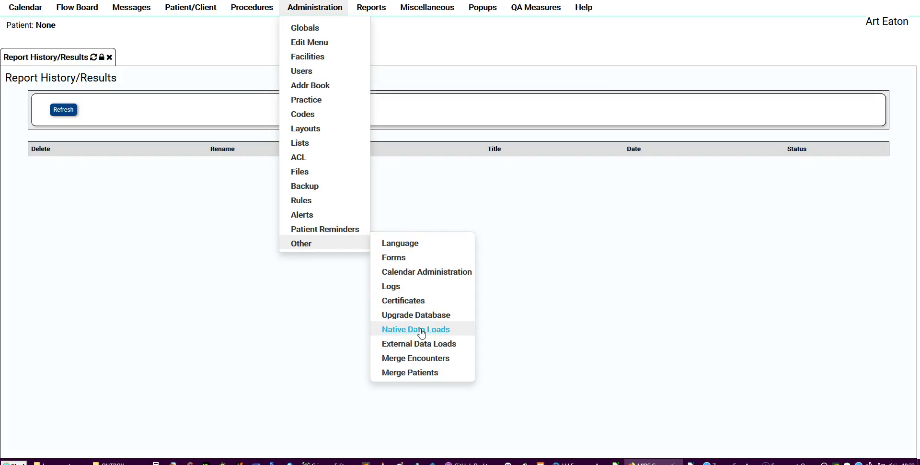
{"action": "left_click", "coordinate": [421, 343]}
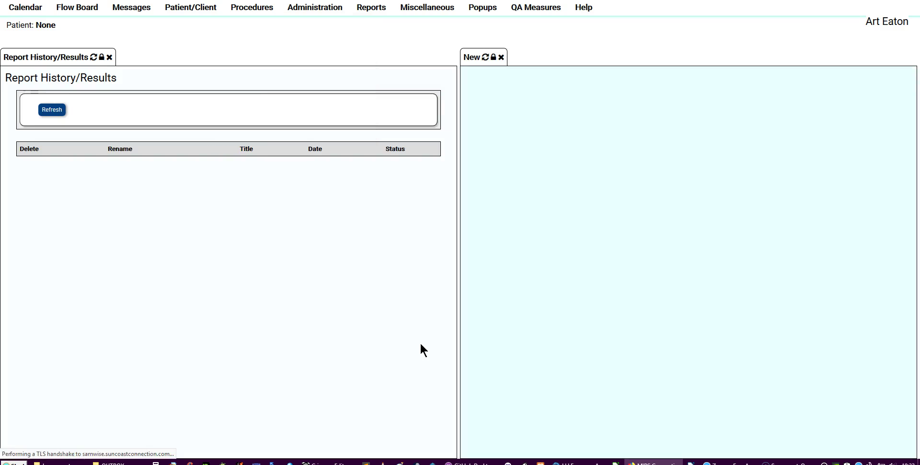
{"action": "left_click", "coordinate": [109, 57]}
Install the staged 2018 ICD10 releases and dismiss the completion message.
{"action": "left_click", "coordinate": [16, 219]}
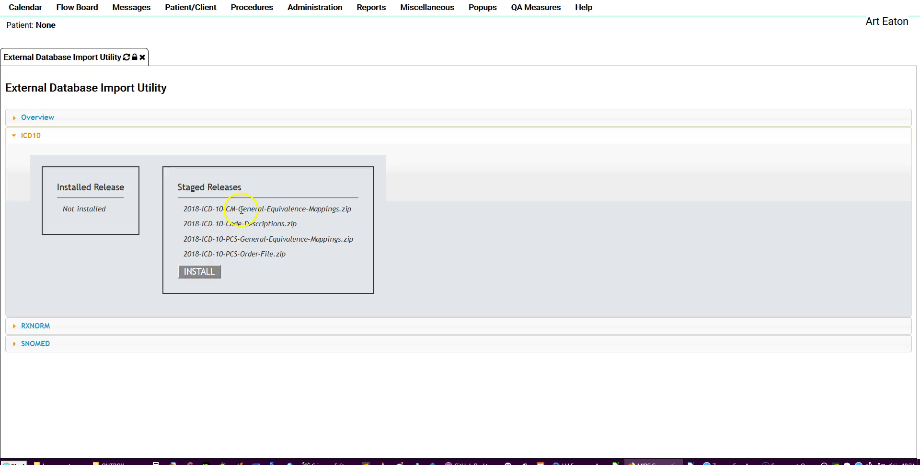
{"action": "left_click", "coordinate": [201, 271]}
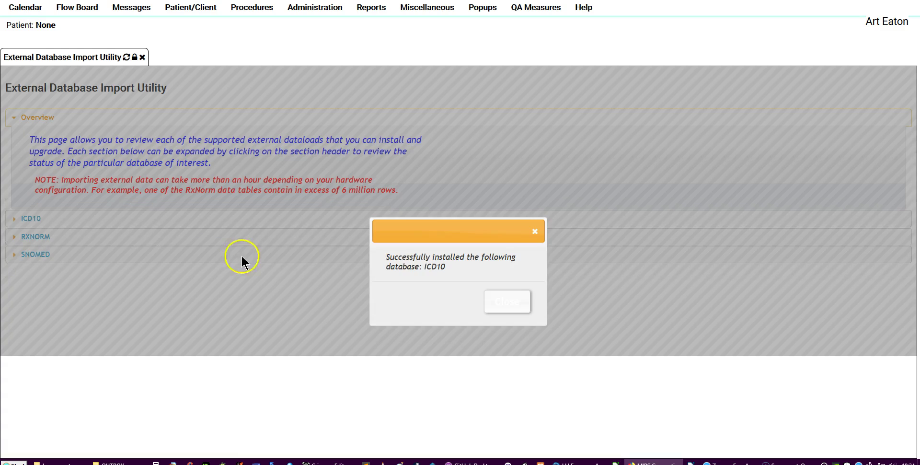
{"action": "left_click", "coordinate": [509, 307]}
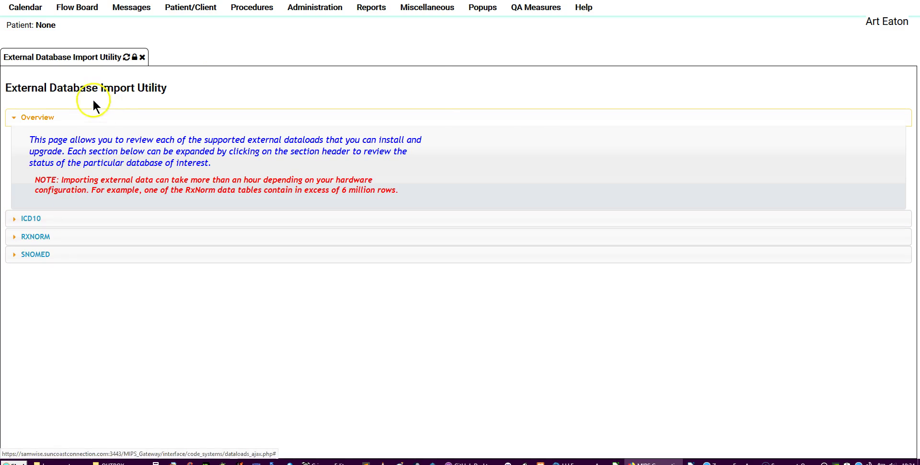
Run the MIPS Module Installer to update the MIPS reporting database tables, and close its page.
{"action": "mouse_move", "coordinate": [529, 15]}
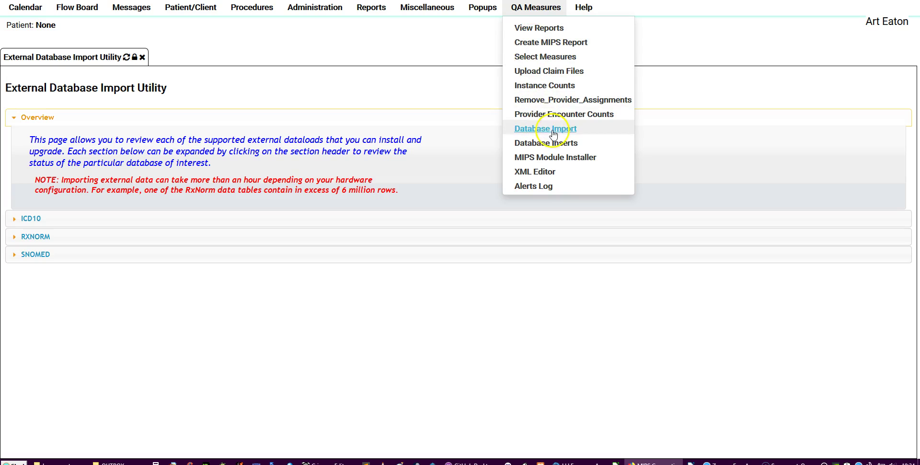
{"action": "left_click", "coordinate": [553, 158]}
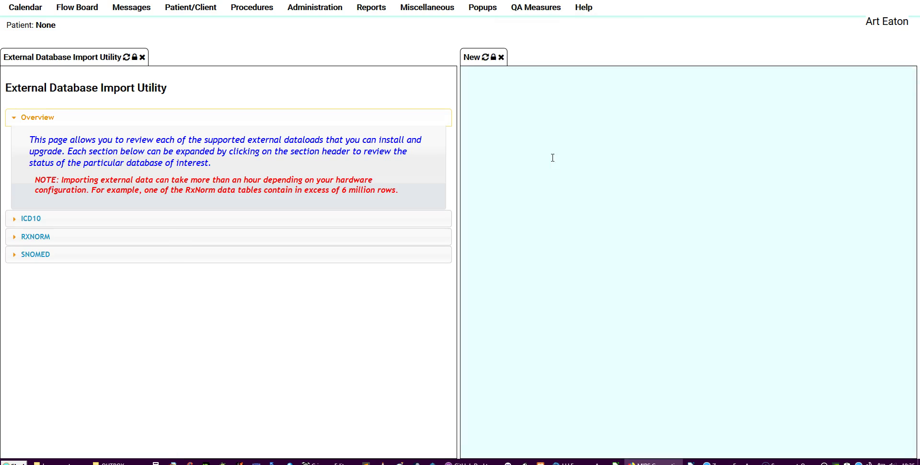
{"action": "left_click", "coordinate": [484, 132]}
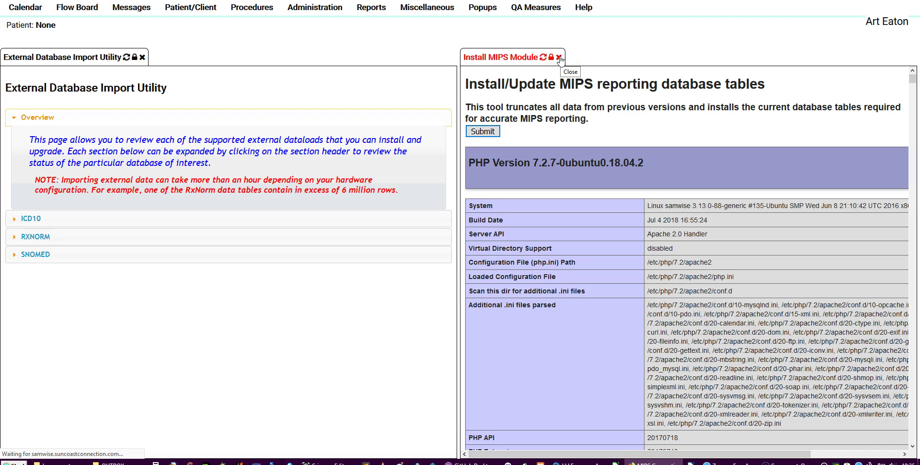
{"action": "left_click", "coordinate": [578, 125]}
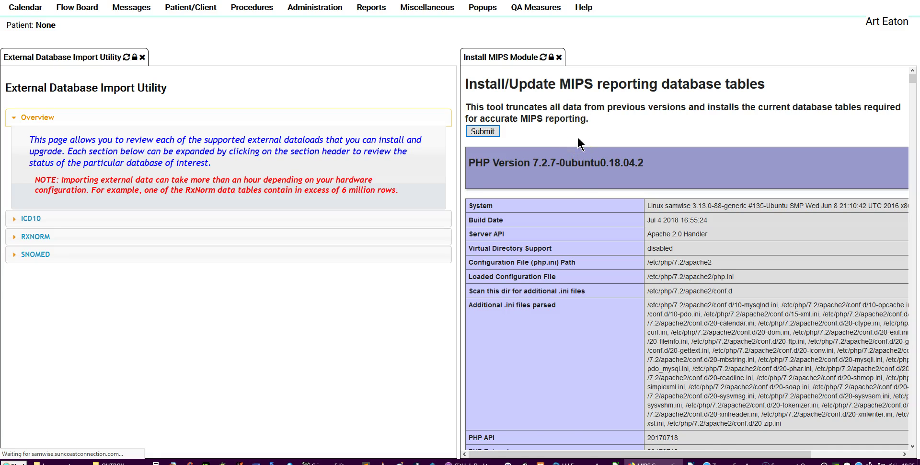
{"action": "left_click", "coordinate": [583, 59]}
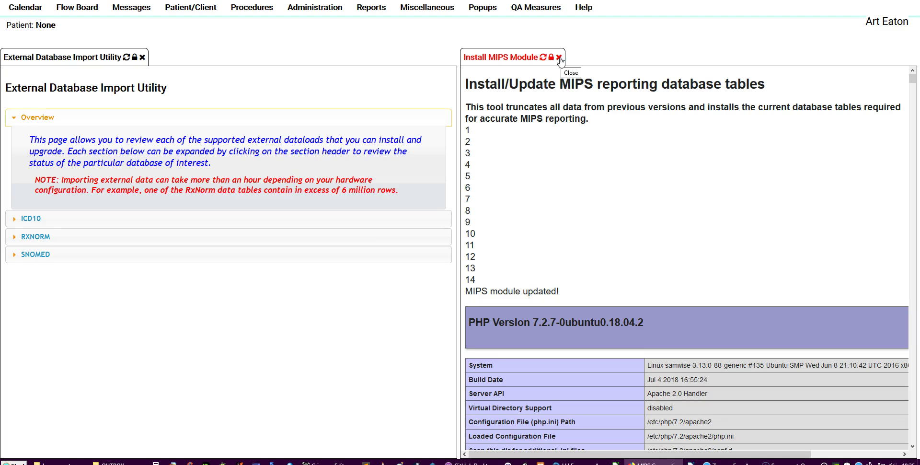
{"action": "left_click", "coordinate": [558, 57]}
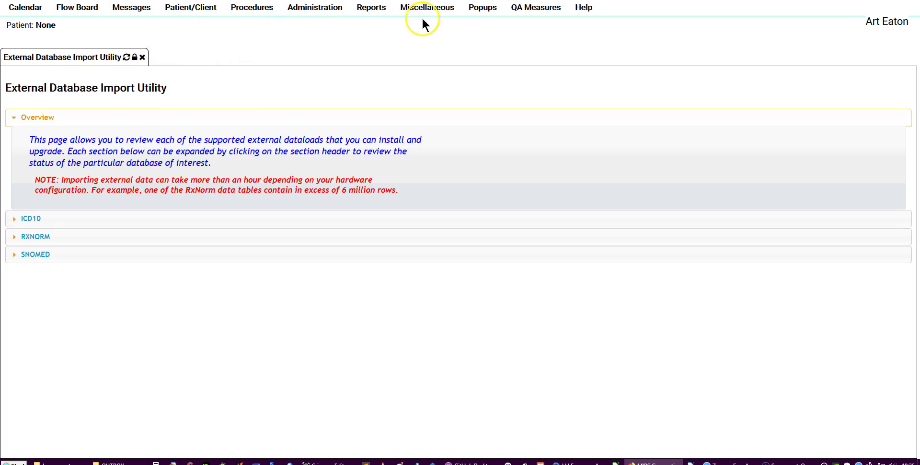
Widen the pane showing the calendar and open the Practice settings in place of the import utility.
{"action": "mouse_move", "coordinate": [315, 14]}
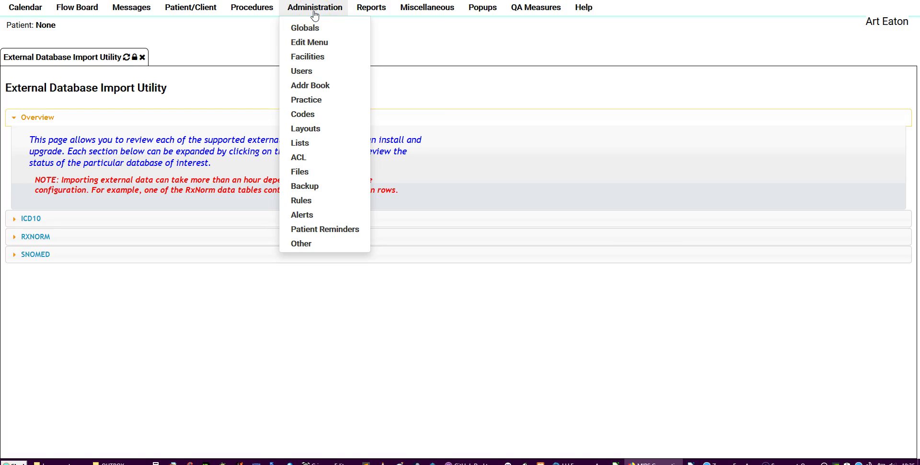
{"action": "left_click", "coordinate": [310, 104]}
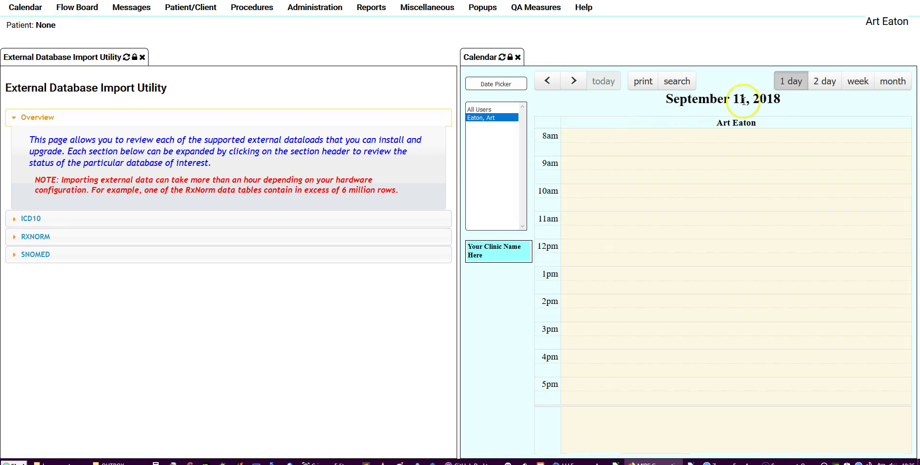
{"action": "left_click_drag", "start_coordinate": [457, 95], "coordinate": [286, 94]}
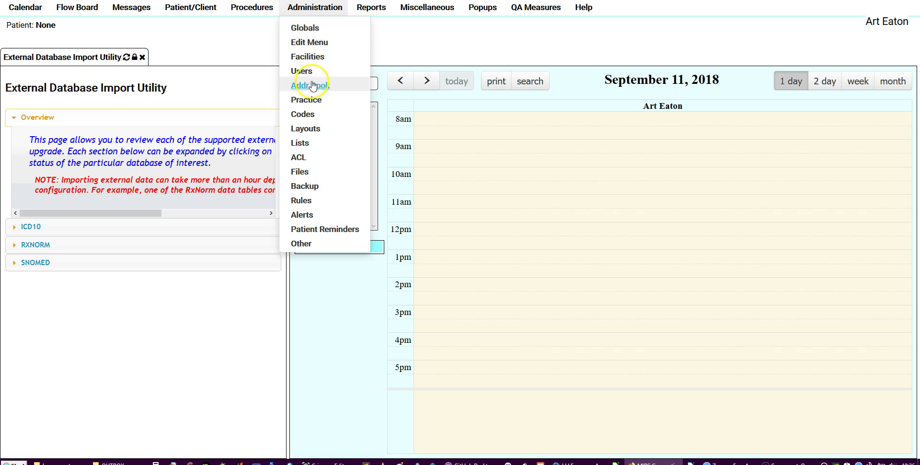
{"action": "left_click", "coordinate": [318, 102]}
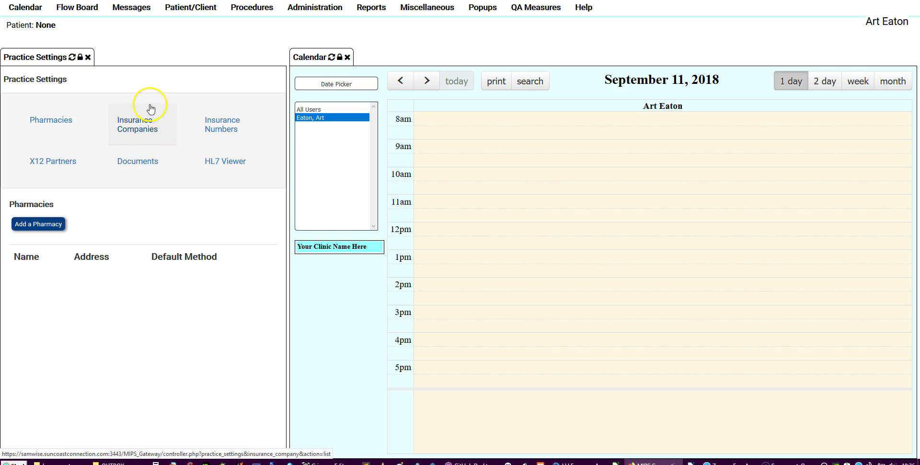
Open Calendar Administration and load the Established Patient category.
{"action": "mouse_move", "coordinate": [254, 8]}
{"action": "mouse_move", "coordinate": [304, 8]}
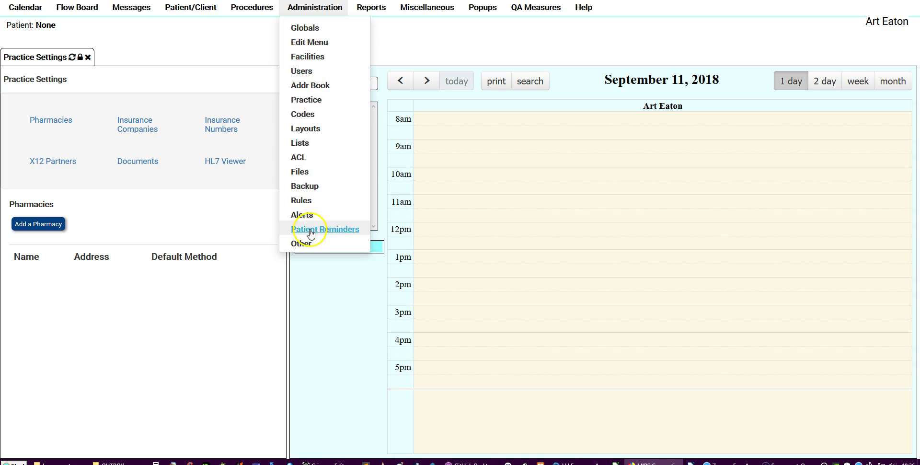
{"action": "mouse_move", "coordinate": [306, 247]}
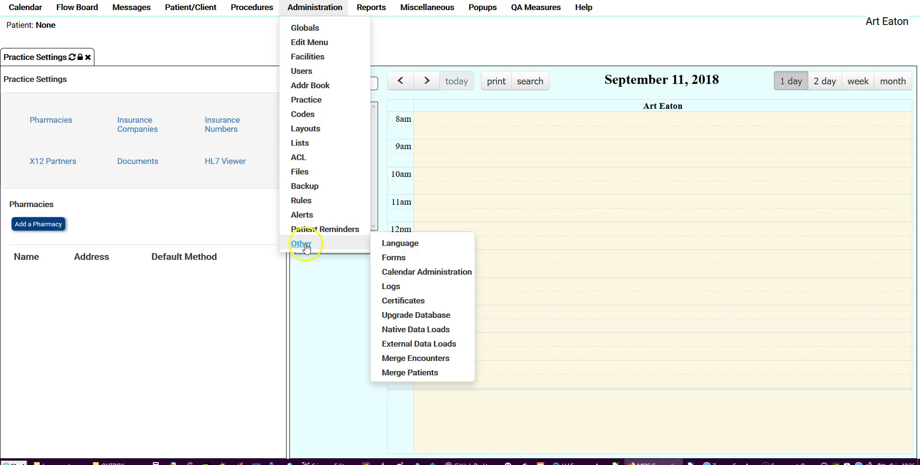
{"action": "left_click", "coordinate": [410, 272]}
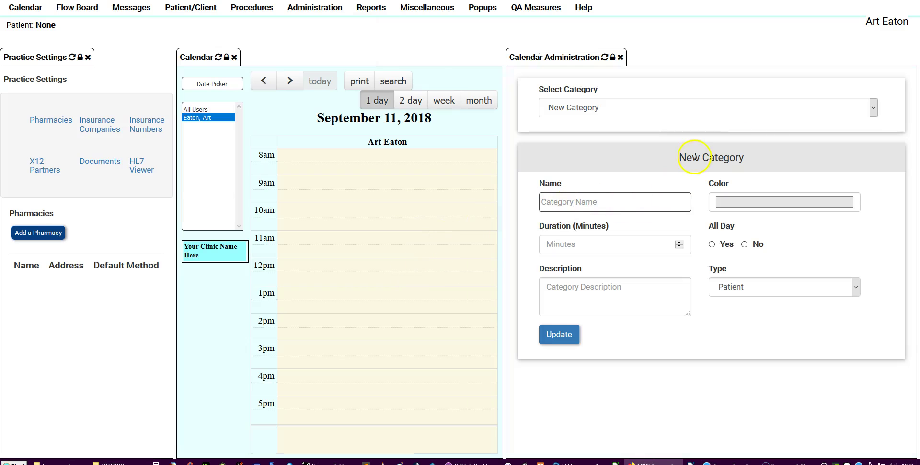
{"action": "left_click", "coordinate": [872, 107]}
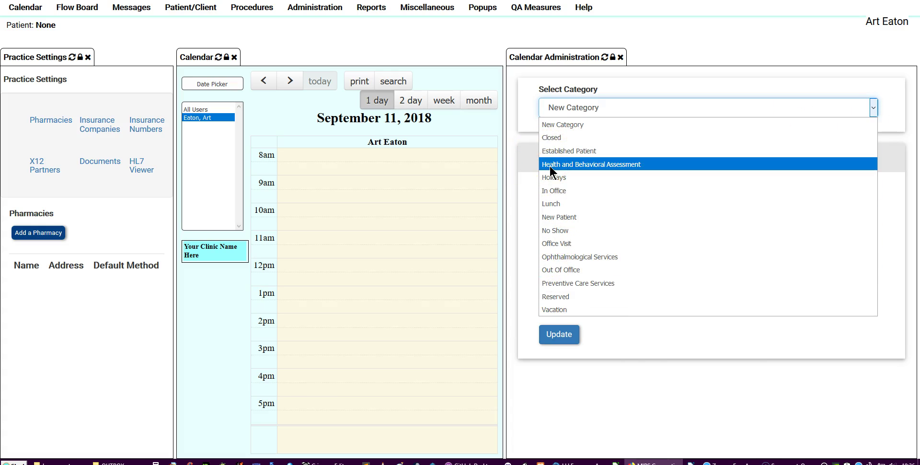
{"action": "left_click", "coordinate": [560, 151]}
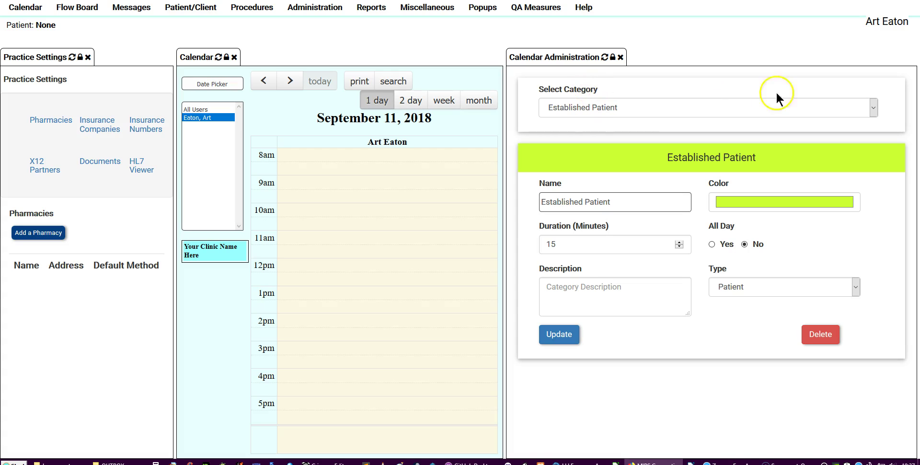
Review the available calendar categories and type options, and try to delete the Established Patient category.
{"action": "left_click", "coordinate": [872, 107]}
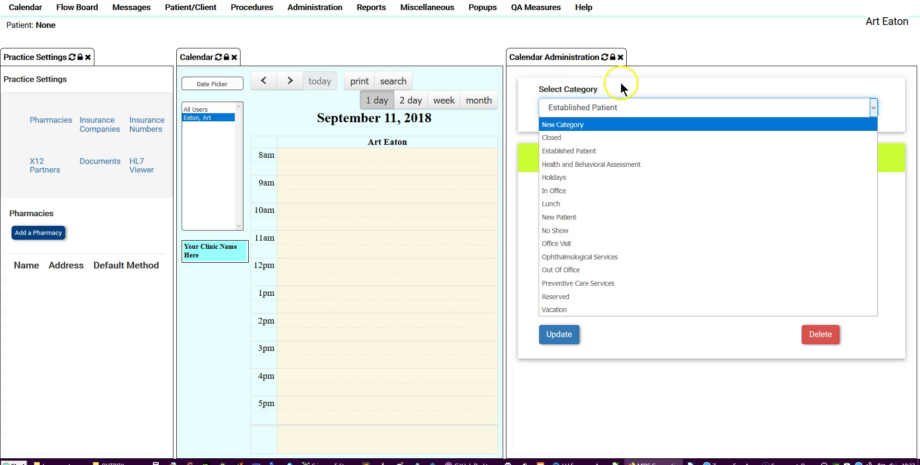
{"action": "left_click", "coordinate": [663, 70]}
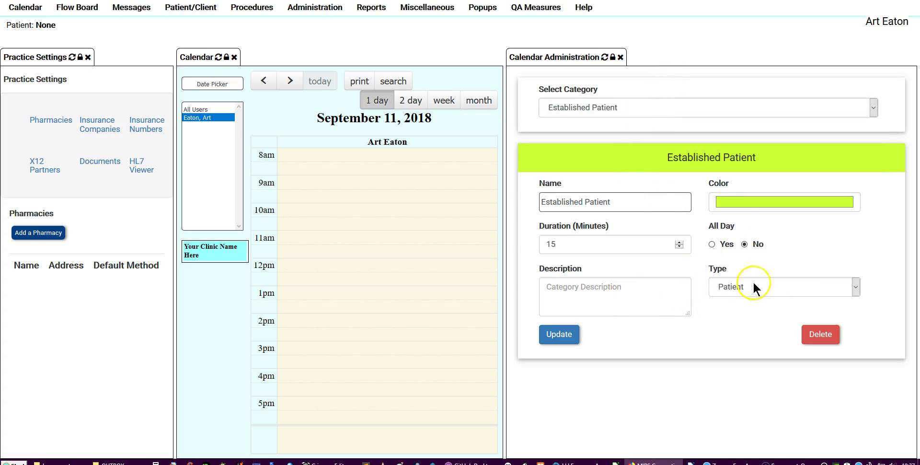
{"action": "left_click", "coordinate": [855, 286]}
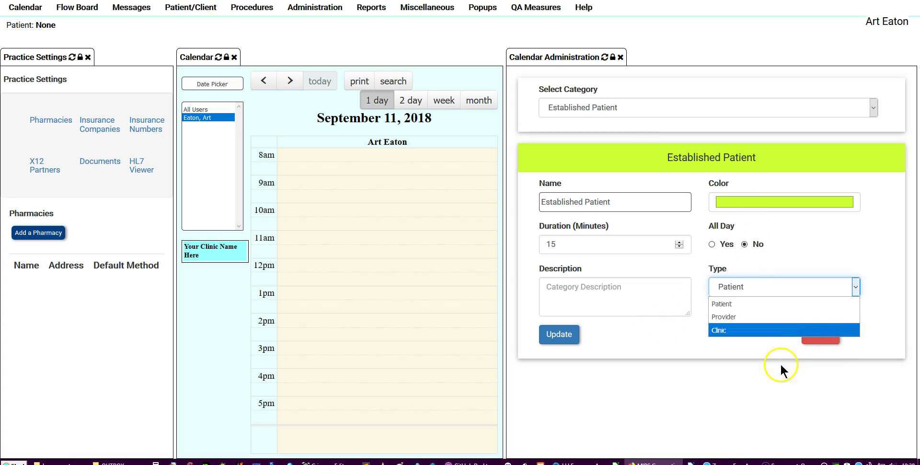
{"action": "left_click", "coordinate": [818, 341]}
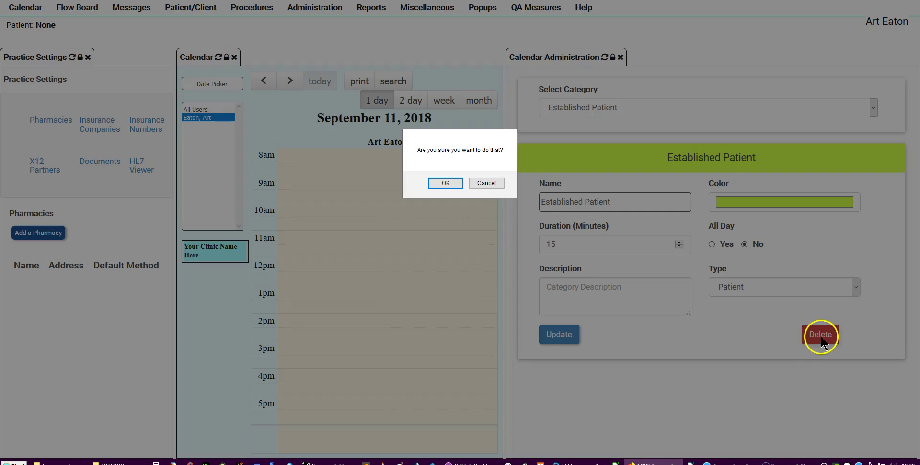
{"action": "left_click", "coordinate": [494, 183]}
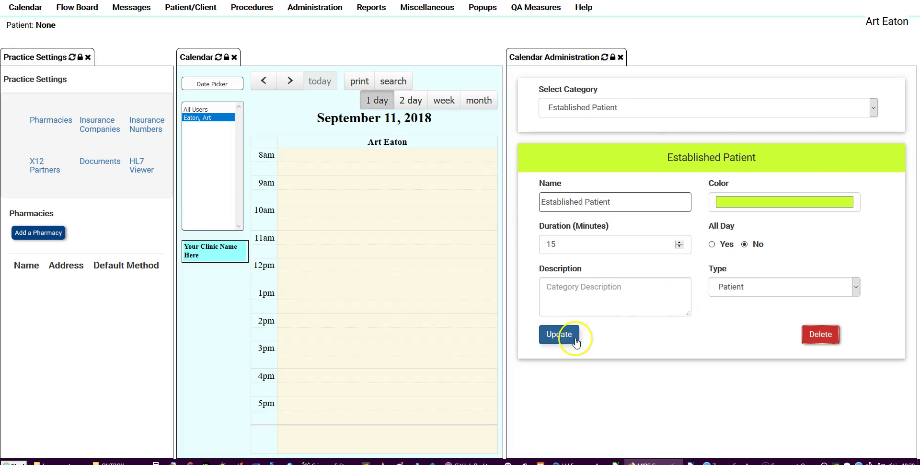
Close Calendar Administration and open the Lists editor in a widened pane.
{"action": "left_click", "coordinate": [620, 57]}
{"action": "left_click", "coordinate": [331, 10]}
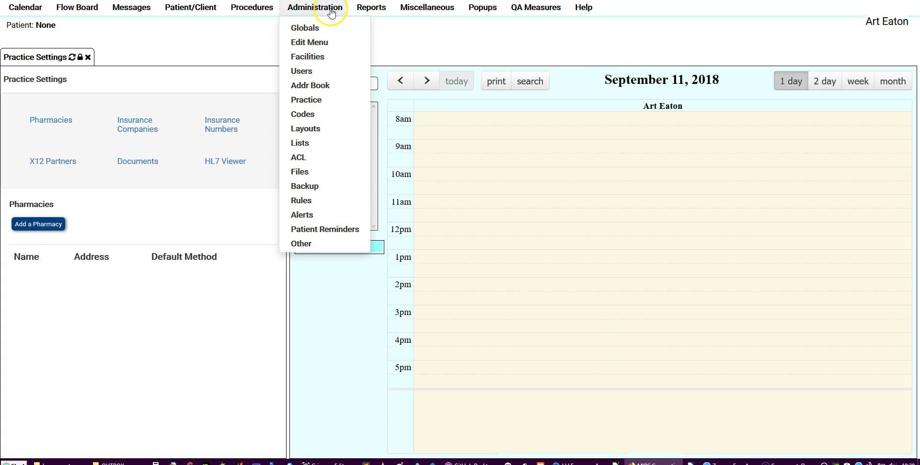
{"action": "left_click", "coordinate": [312, 145]}
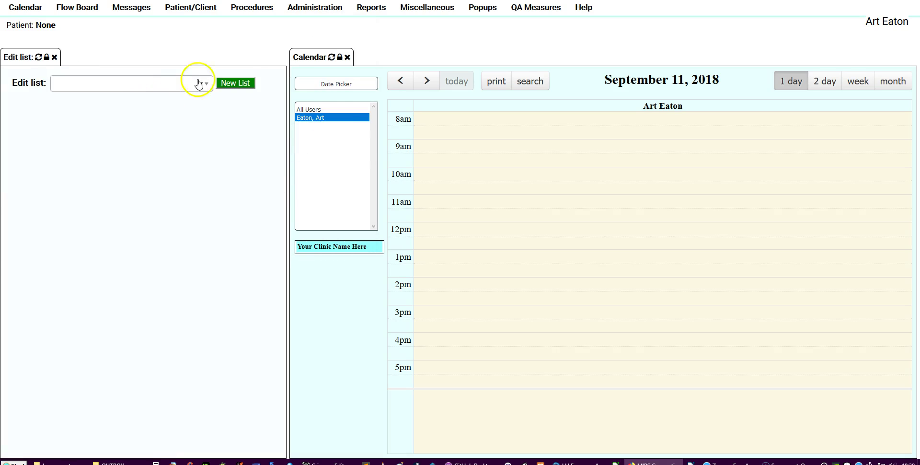
{"action": "left_click_drag", "start_coordinate": [287, 105], "coordinate": [484, 83]}
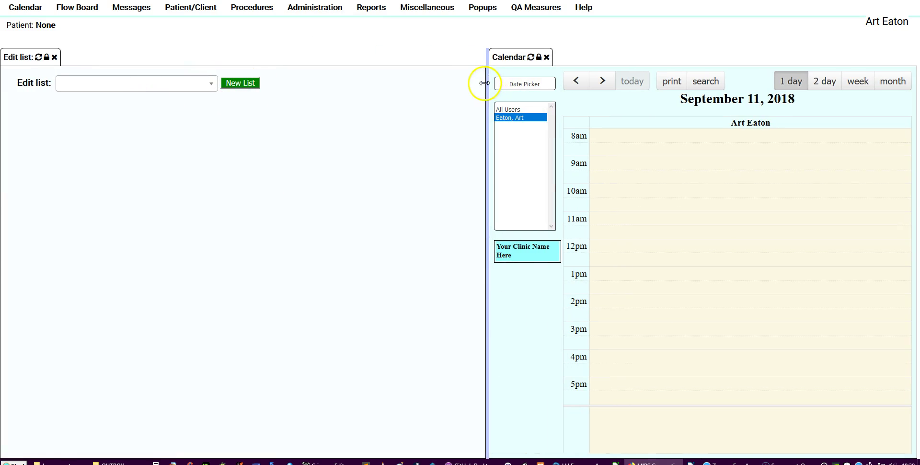
Load the Amendment Status list in the list editor.
{"action": "left_click", "coordinate": [211, 87]}
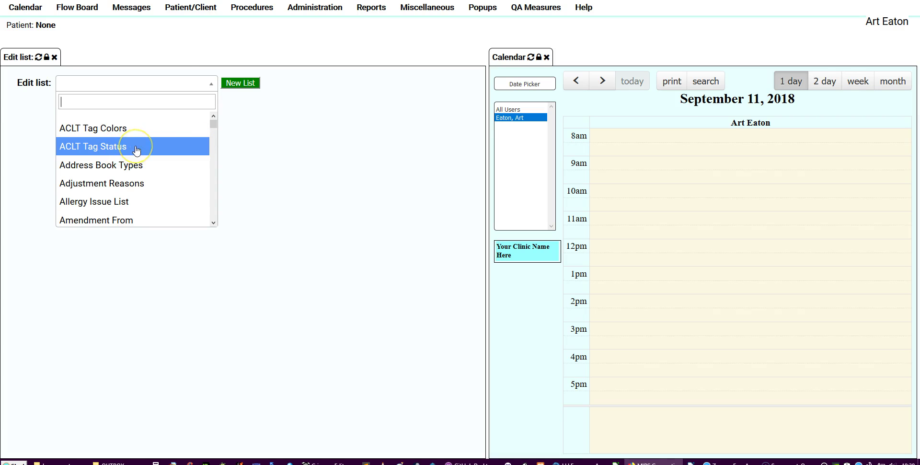
{"action": "scroll", "coordinate": [137, 150], "scroll_direction": "down", "scroll_amount": 3}
{"action": "scroll", "coordinate": [134, 150], "scroll_direction": "down", "scroll_amount": 3}
{"action": "scroll", "coordinate": [132, 154], "scroll_direction": "up", "scroll_amount": 3}
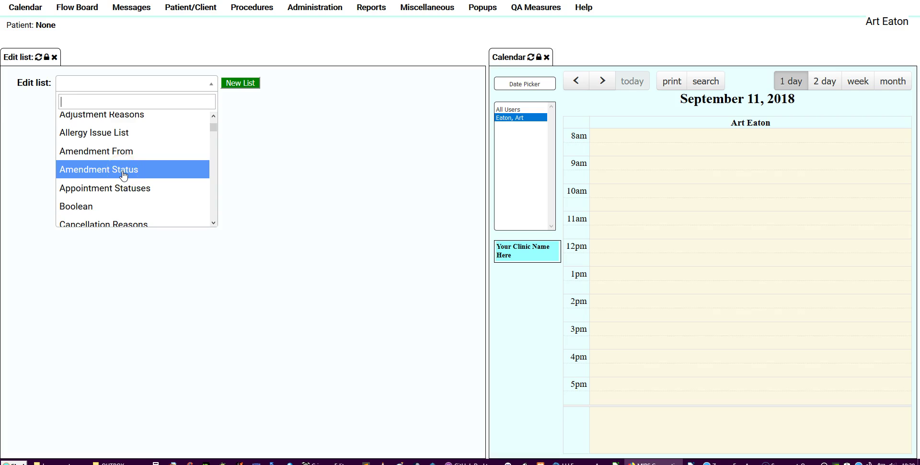
{"action": "left_click", "coordinate": [123, 174]}
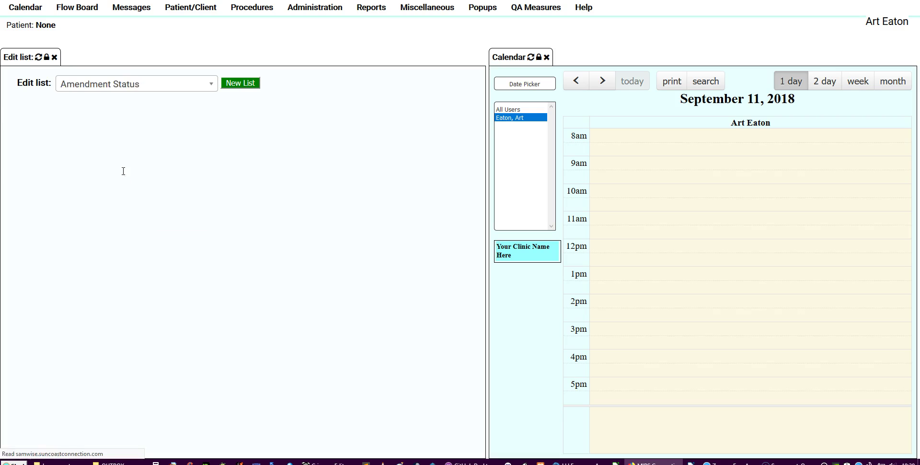
Load the Code Types list in the list editor and close the Calendar pane to give it full width.
{"action": "left_click", "coordinate": [212, 87]}
{"action": "scroll", "coordinate": [142, 156], "scroll_direction": "down", "scroll_amount": 1}
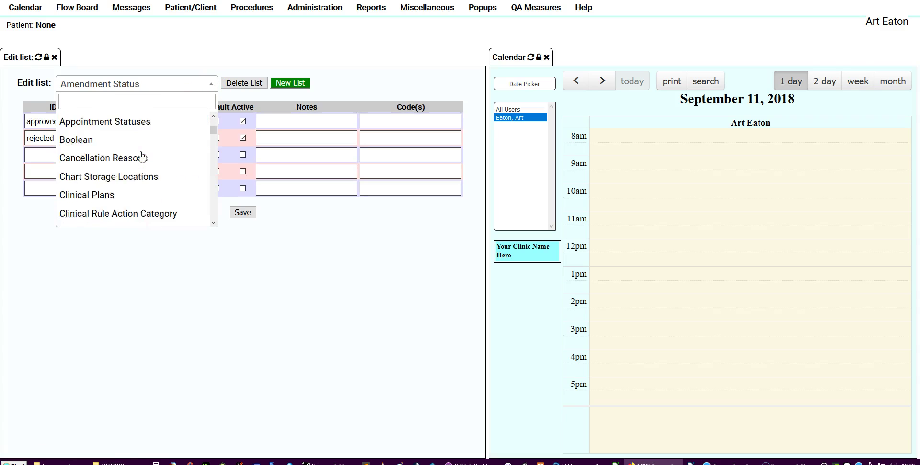
{"action": "scroll", "coordinate": [142, 157], "scroll_direction": "down", "scroll_amount": 1}
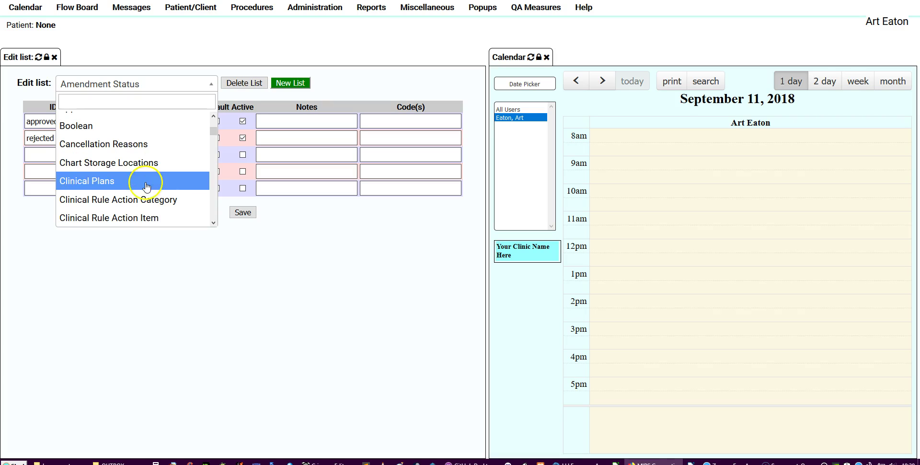
{"action": "scroll", "coordinate": [143, 182], "scroll_direction": "down", "scroll_amount": 2}
{"action": "scroll", "coordinate": [144, 182], "scroll_direction": "down", "scroll_amount": 3}
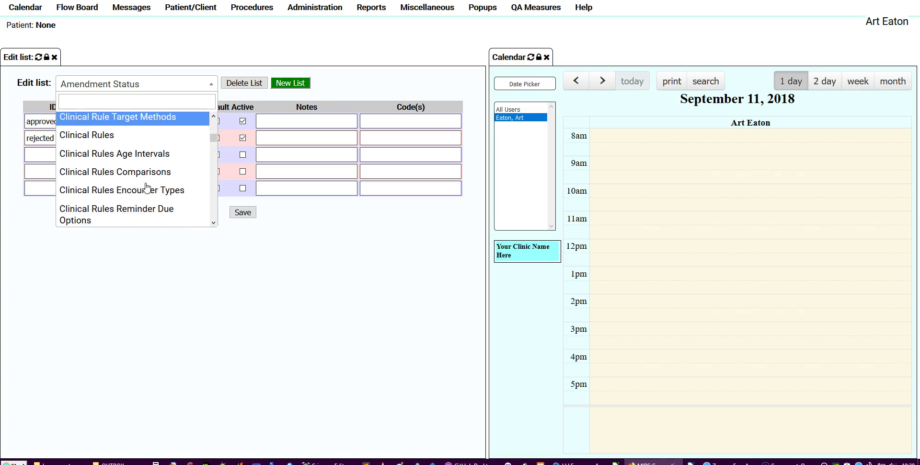
{"action": "left_click", "coordinate": [149, 162]}
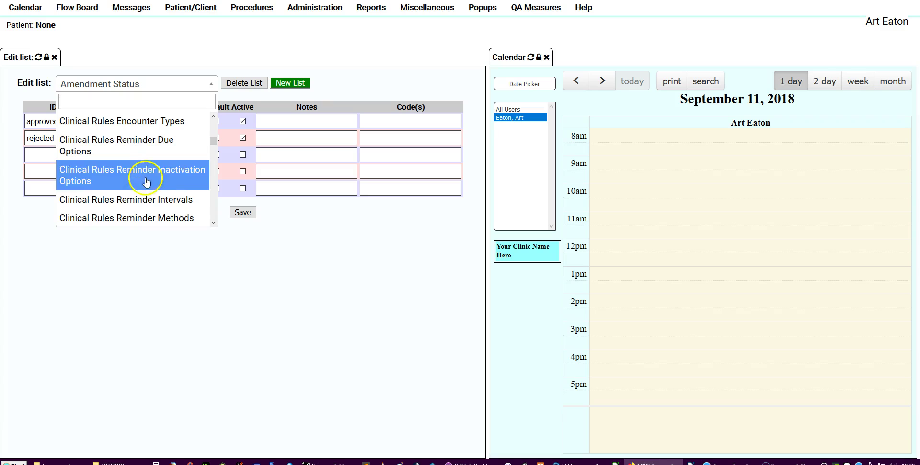
{"action": "scroll", "coordinate": [149, 194], "scroll_direction": "down", "scroll_amount": 3}
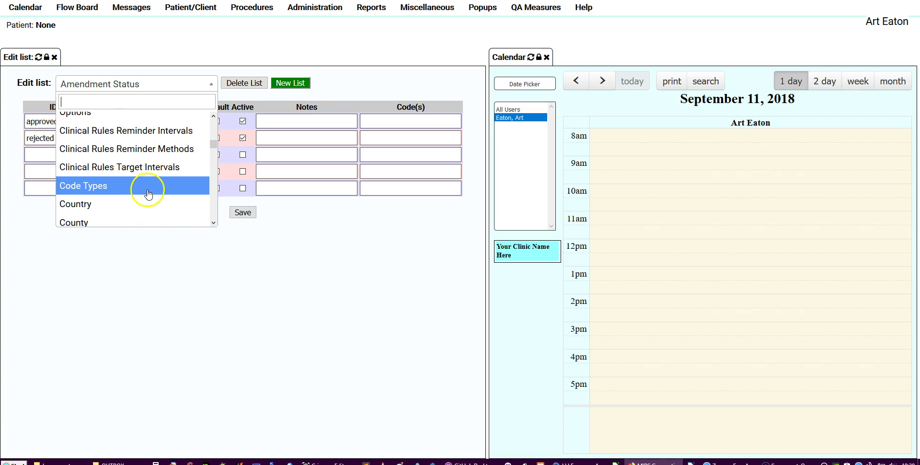
{"action": "left_click", "coordinate": [115, 186]}
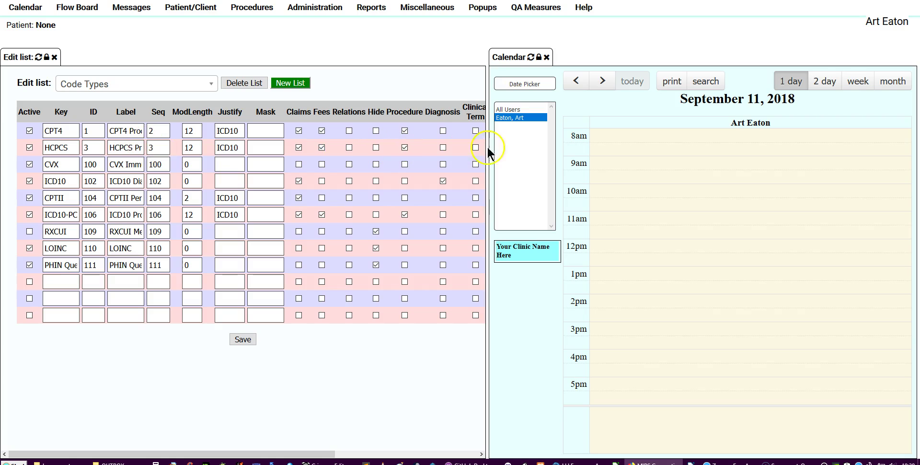
{"action": "left_click", "coordinate": [546, 58]}
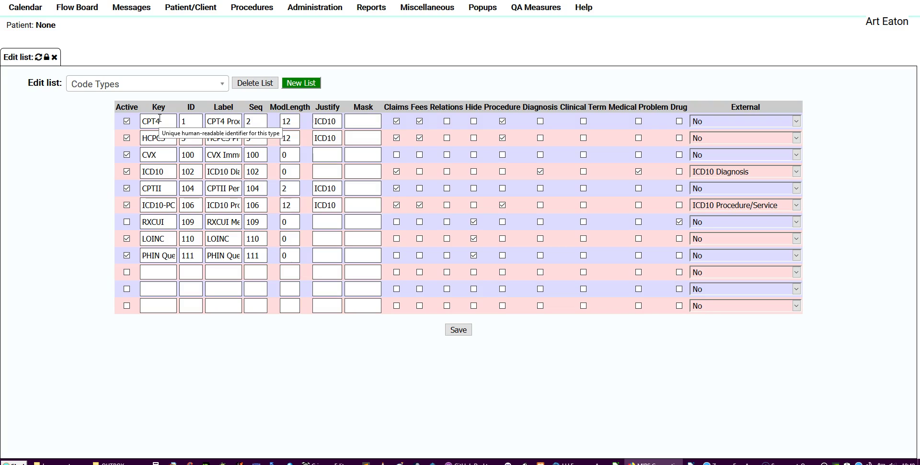
Examine the code type entries, including CPTII, CPT4, HCPCS, LOINC, RXCUI and PHIN Questions.
{"action": "left_click", "coordinate": [166, 189]}
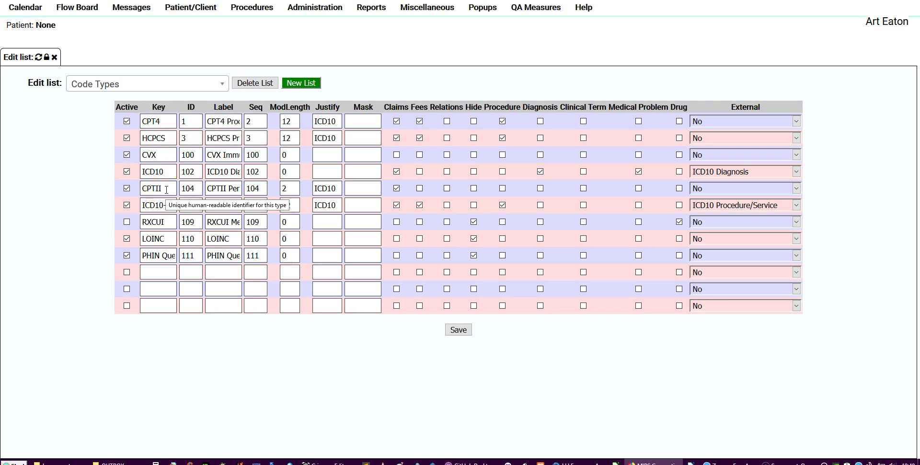
{"action": "double_click", "coordinate": [164, 193]}
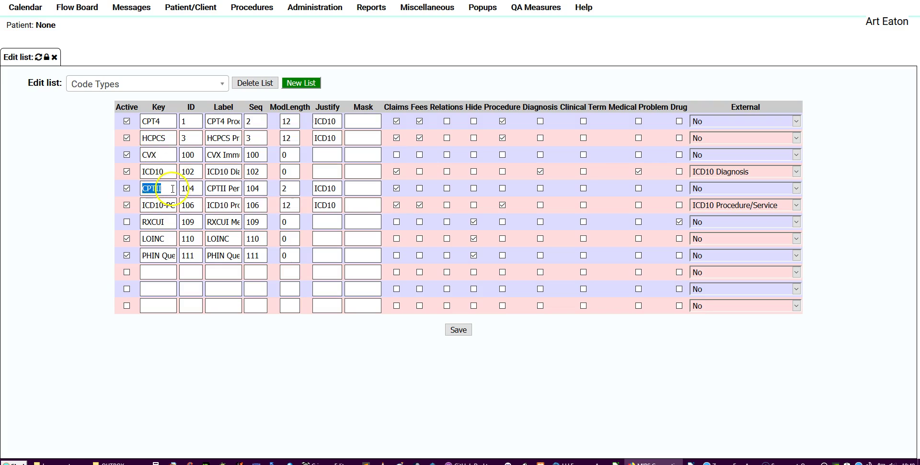
{"action": "double_click", "coordinate": [151, 121]}
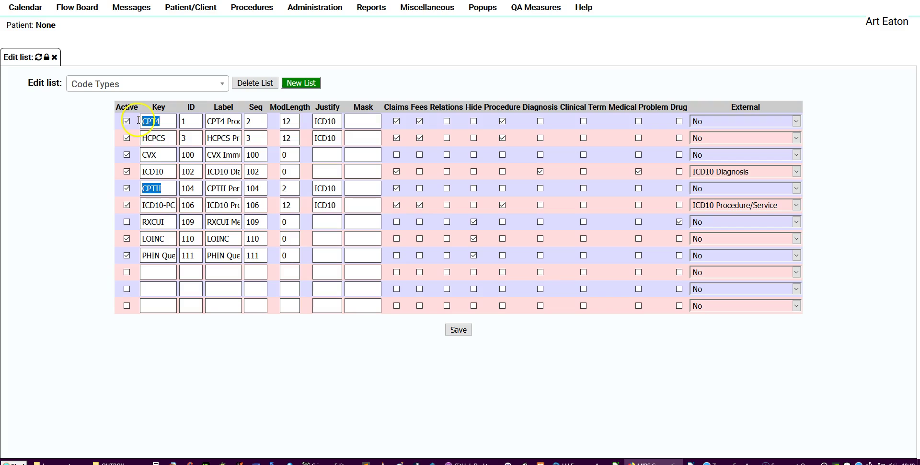
{"action": "double_click", "coordinate": [156, 139]}
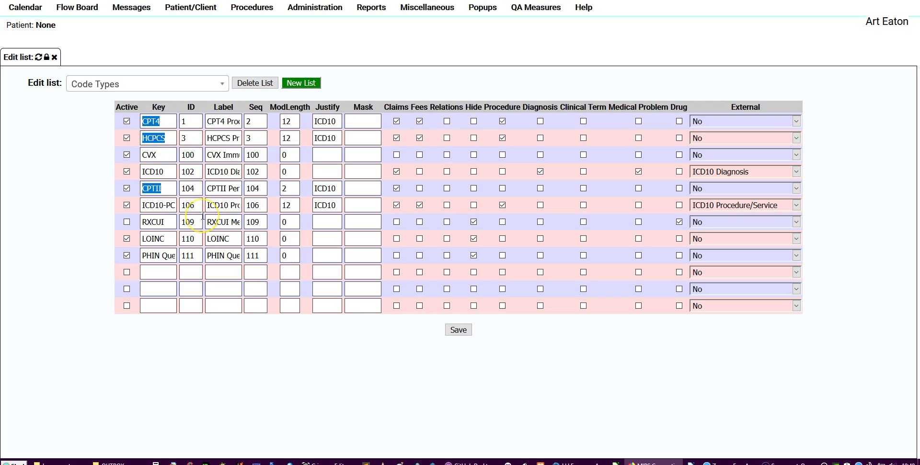
{"action": "left_click", "coordinate": [161, 234]}
{"action": "left_click", "coordinate": [166, 236]}
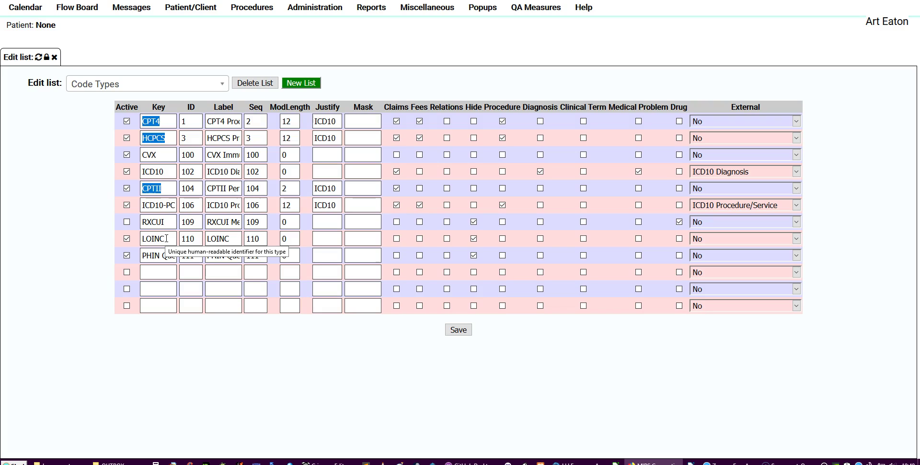
{"action": "left_click", "coordinate": [170, 221]}
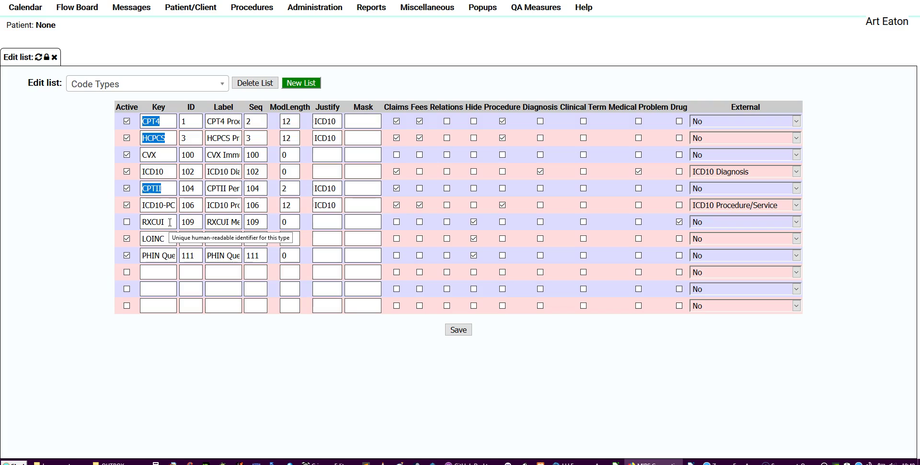
{"action": "left_click", "coordinate": [229, 257]}
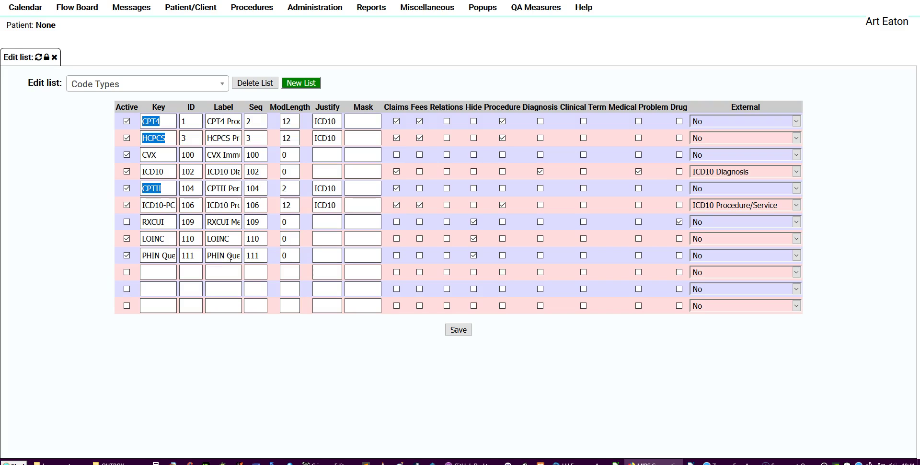
{"action": "left_click", "coordinate": [221, 214]}
Browse the available lists and load the Fee Sheet list for editing.
{"action": "left_click", "coordinate": [219, 84]}
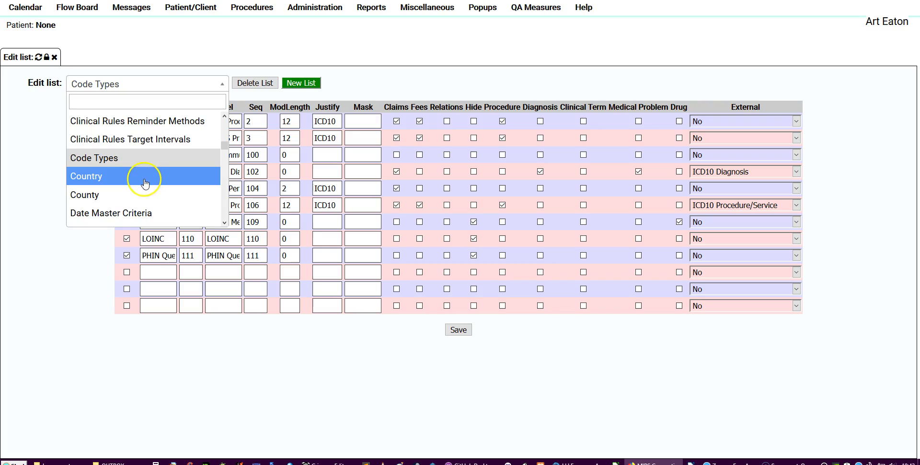
{"action": "scroll", "coordinate": [144, 178], "scroll_direction": "down", "scroll_amount": 3}
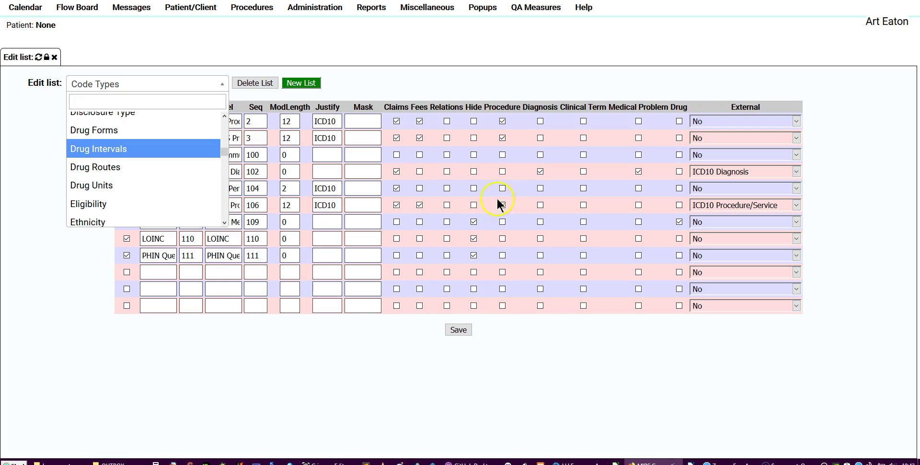
{"action": "scroll", "coordinate": [143, 173], "scroll_direction": "down", "scroll_amount": 5}
{"action": "scroll", "coordinate": [146, 173], "scroll_direction": "down", "scroll_amount": 5}
{"action": "scroll", "coordinate": [146, 173], "scroll_direction": "down", "scroll_amount": 5}
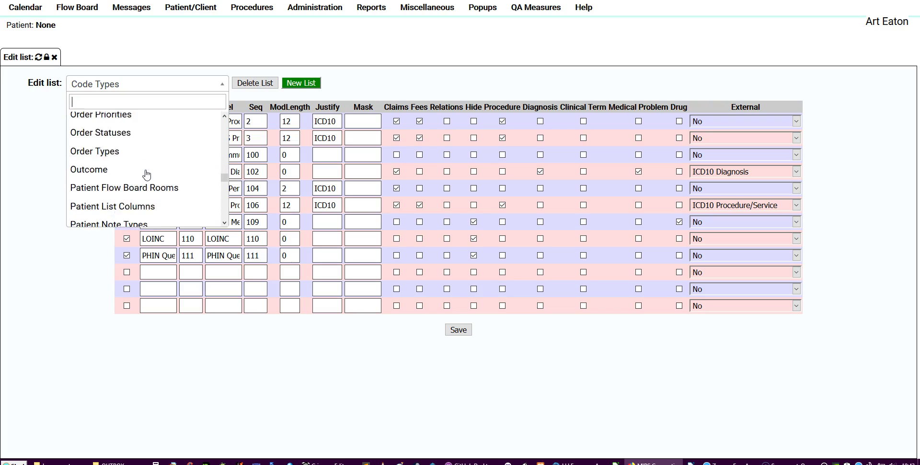
{"action": "scroll", "coordinate": [146, 174], "scroll_direction": "down", "scroll_amount": 5}
{"action": "scroll", "coordinate": [147, 175], "scroll_direction": "down", "scroll_amount": 3}
{"action": "scroll", "coordinate": [147, 175], "scroll_direction": "up", "scroll_amount": 7}
{"action": "scroll", "coordinate": [146, 176], "scroll_direction": "up", "scroll_amount": 6}
{"action": "scroll", "coordinate": [147, 174], "scroll_direction": "up", "scroll_amount": 4}
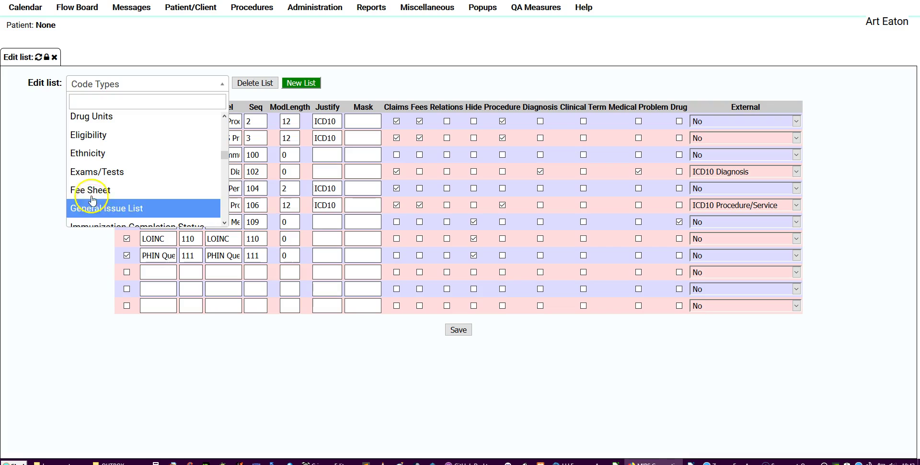
{"action": "left_click", "coordinate": [90, 191]}
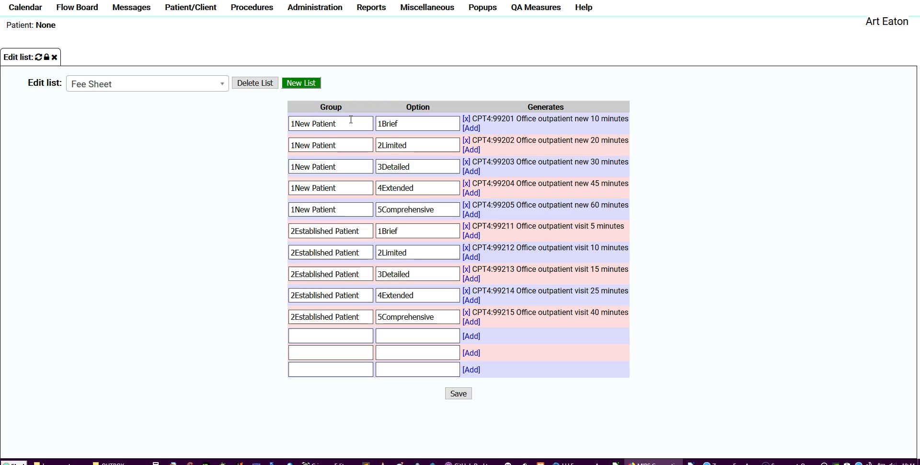
Fill the first empty Fee Sheet row with group 3Cardiology and option 1INR.
{"action": "left_click", "coordinate": [350, 123]}
{"action": "type", "text": "3"}
{"action": "type", "text": "ardiology"}
{"action": "left_click", "coordinate": [407, 335]}
{"action": "type", "text": "1INR"}
Open the code finder for the 1INR row and search the CPT4 Procedure/Service codes for INR and Warfarin.
{"action": "left_click", "coordinate": [471, 336]}
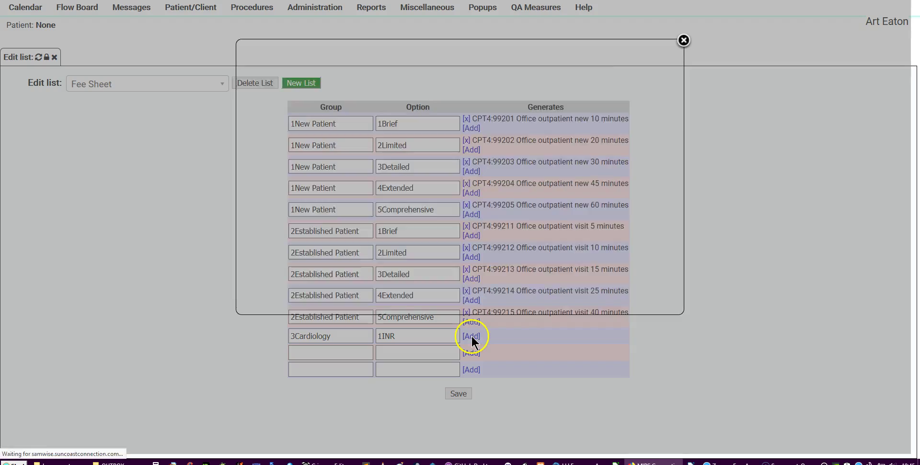
{"action": "left_click", "coordinate": [420, 60]}
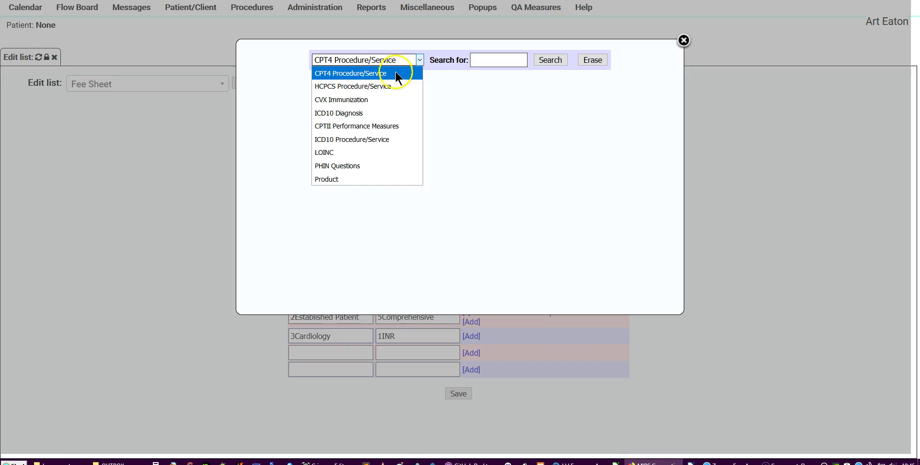
{"action": "left_click", "coordinate": [374, 74]}
{"action": "left_click", "coordinate": [488, 60]}
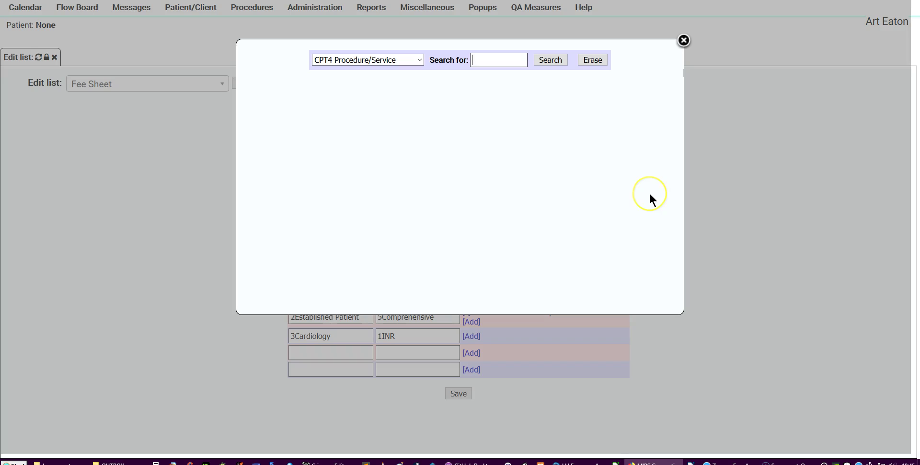
{"action": "type", "text": "INR"}
{"action": "key", "text": "Return"}
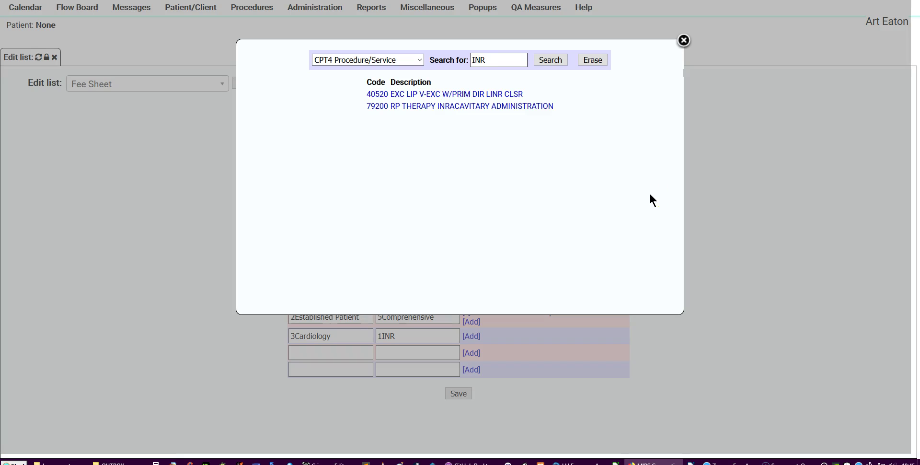
{"action": "left_click", "coordinate": [440, 95]}
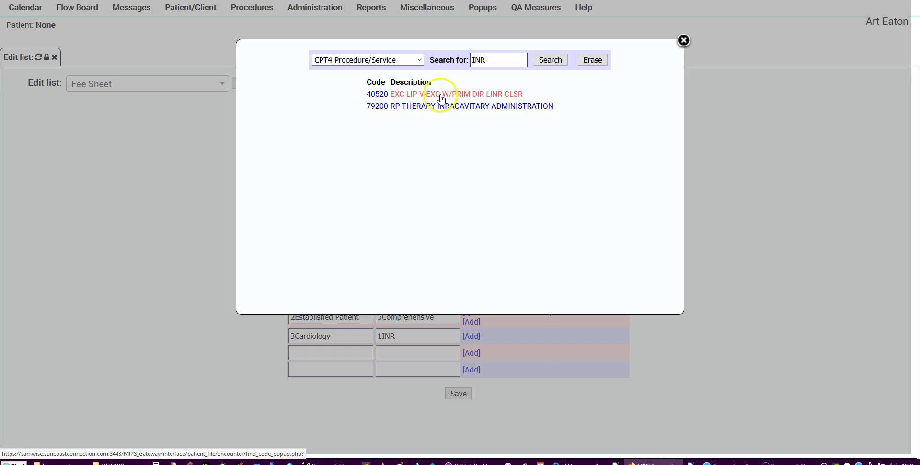
{"action": "double_click", "coordinate": [475, 59]}
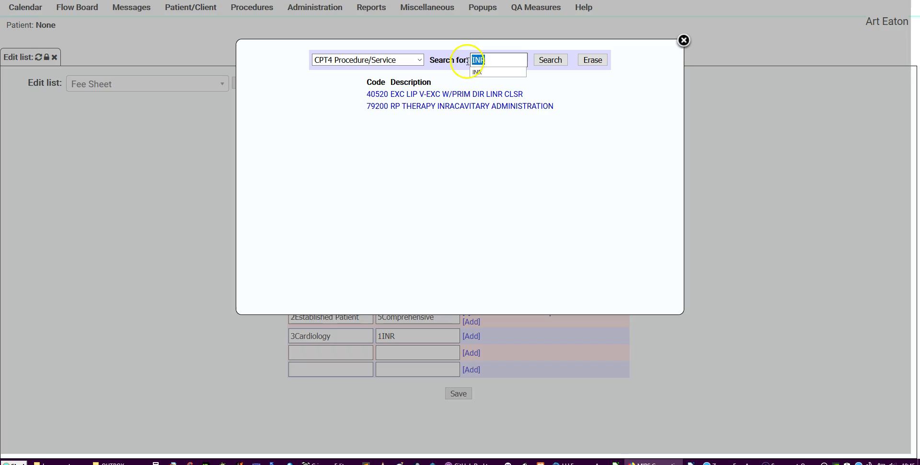
{"action": "type", "text": "Warfarin"}
{"action": "left_click", "coordinate": [554, 59]}
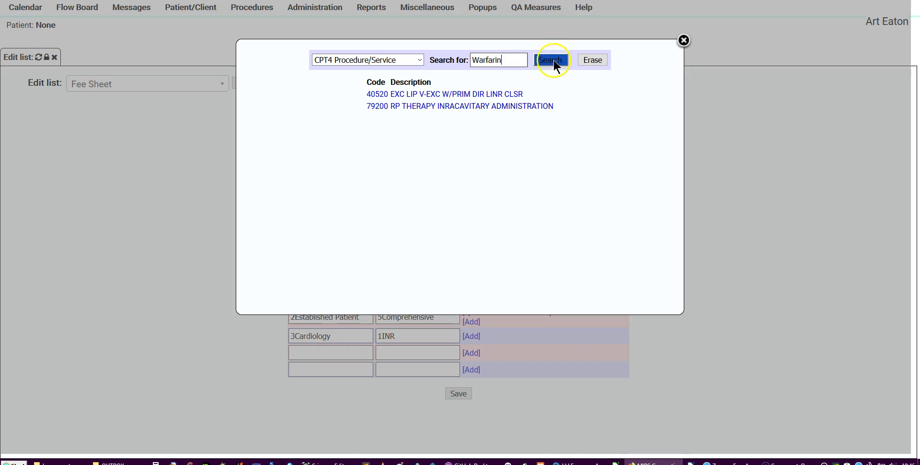
Search the CPT4 codes for Phlebo and add code 99195, therapeutic phlebotomy, to the 1INR row.
{"action": "double_click", "coordinate": [476, 60]}
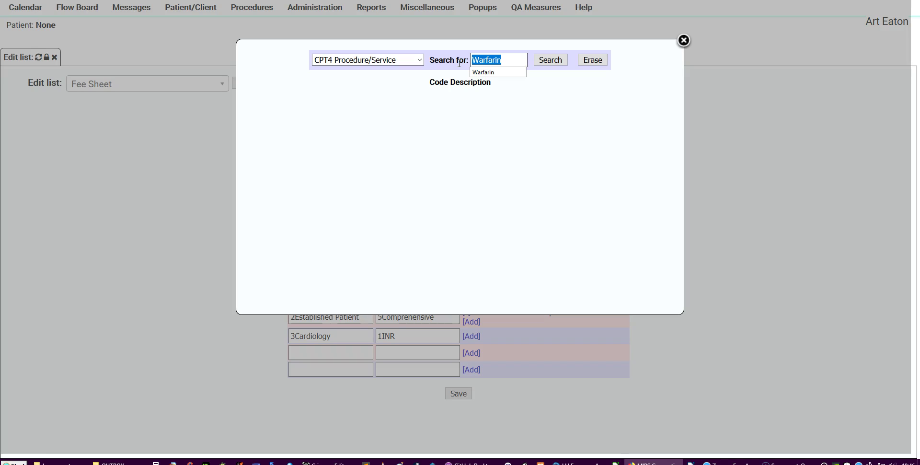
{"action": "type", "text": "Phlebo"}
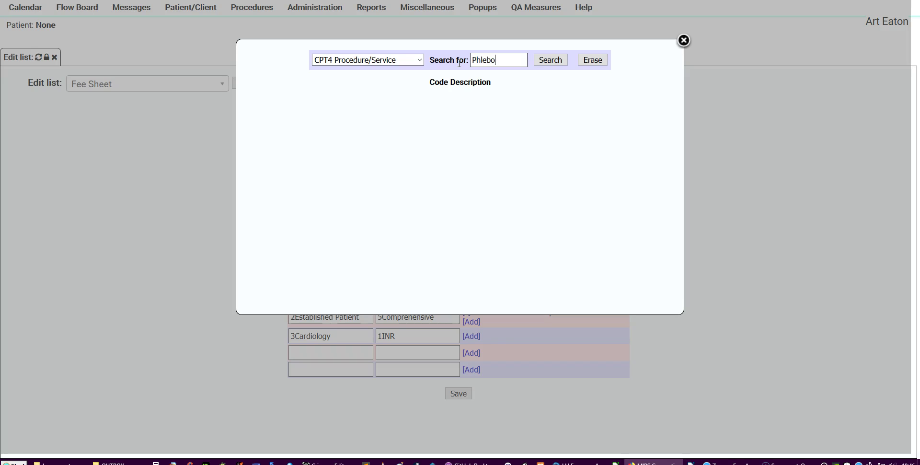
{"action": "left_click", "coordinate": [548, 62]}
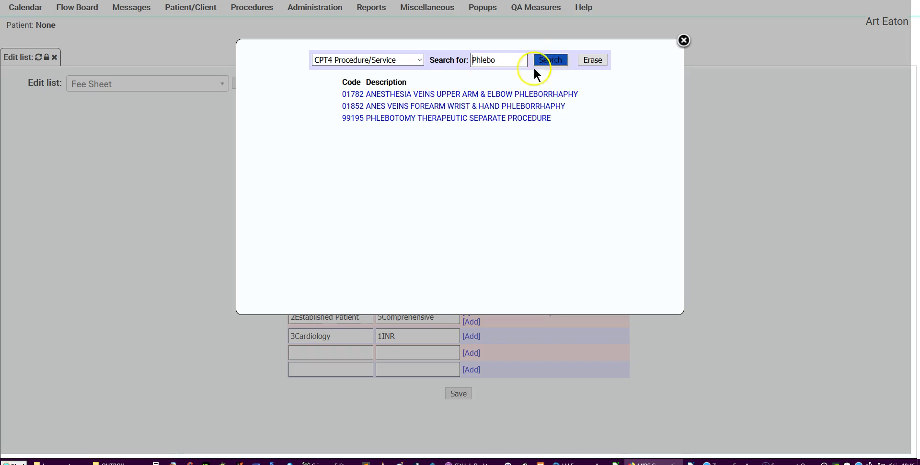
{"action": "left_click", "coordinate": [438, 120]}
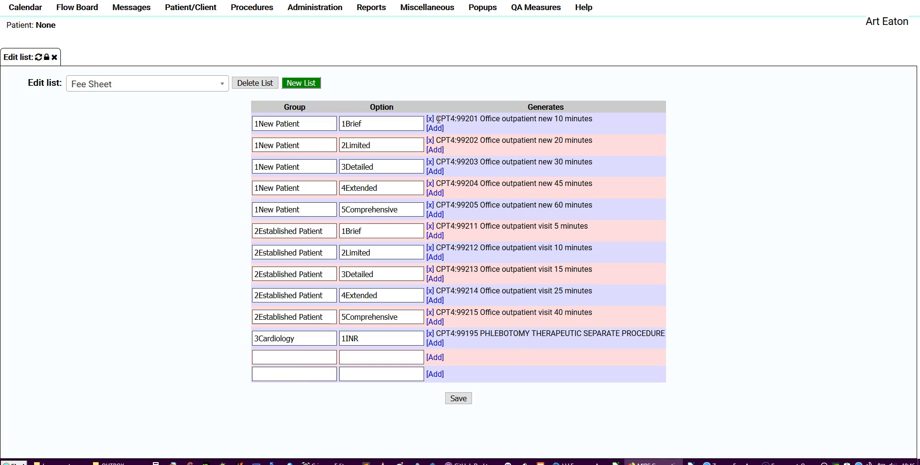
Search the CPT4 codes for Medication Veri and Medication, and add code 99605, initial medication therapy for a new patient, to the 1INR row.
{"action": "left_click", "coordinate": [435, 343]}
{"action": "left_click", "coordinate": [480, 56]}
{"action": "type", "text": "Medication"}
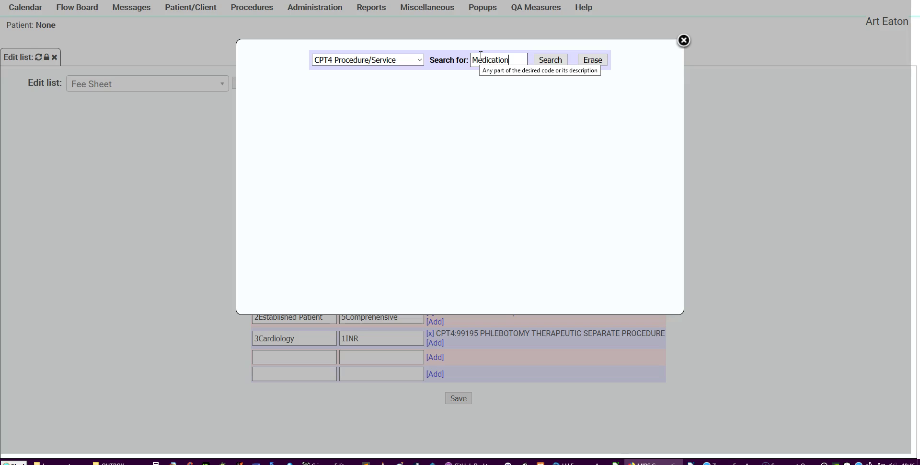
{"action": "type", "text": " Veri"}
{"action": "left_click", "coordinate": [561, 61]}
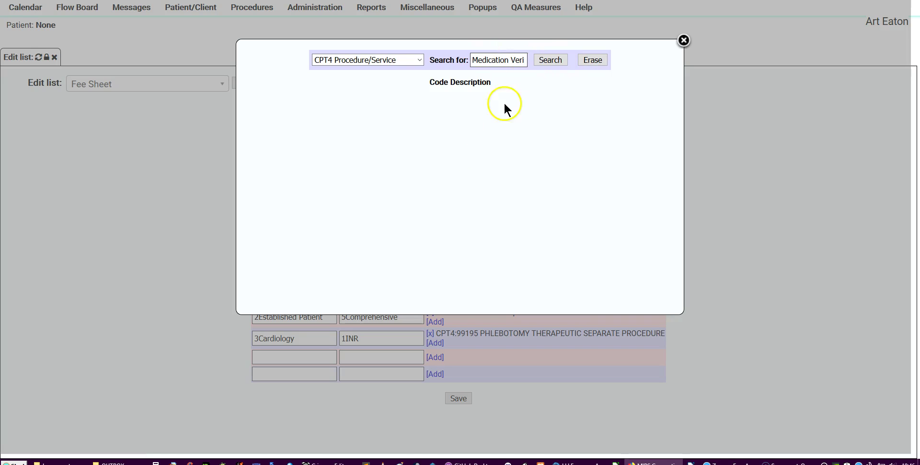
{"action": "left_click_drag", "start_coordinate": [527, 61], "coordinate": [507, 59]}
{"action": "left_click", "coordinate": [551, 59]}
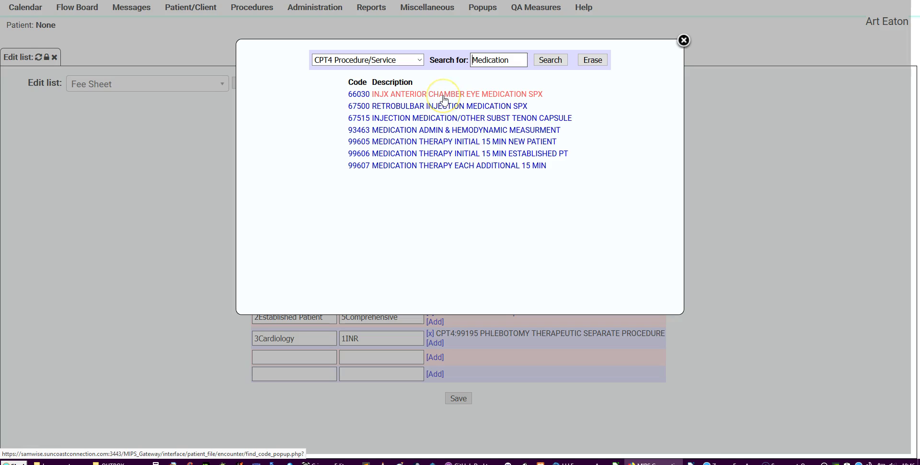
{"action": "left_click", "coordinate": [451, 143]}
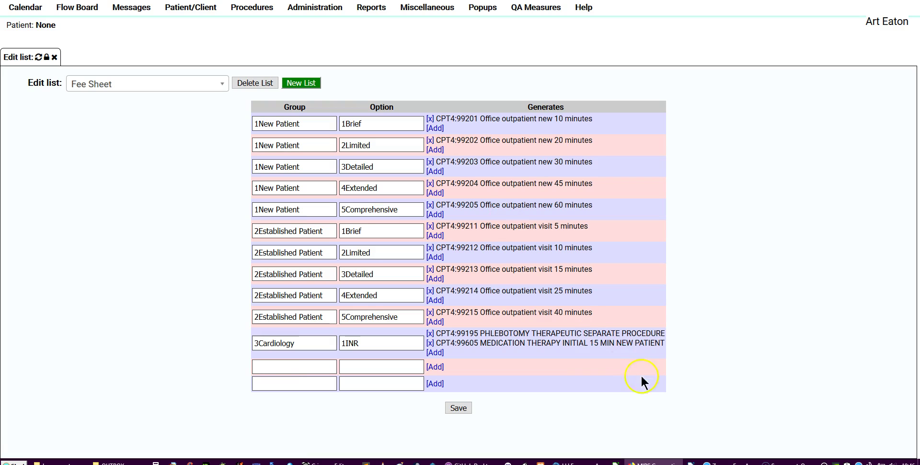
Open the code finder for the 1INR row and search the ICD10 Diagnosis codes for CHF.
{"action": "left_click", "coordinate": [436, 353]}
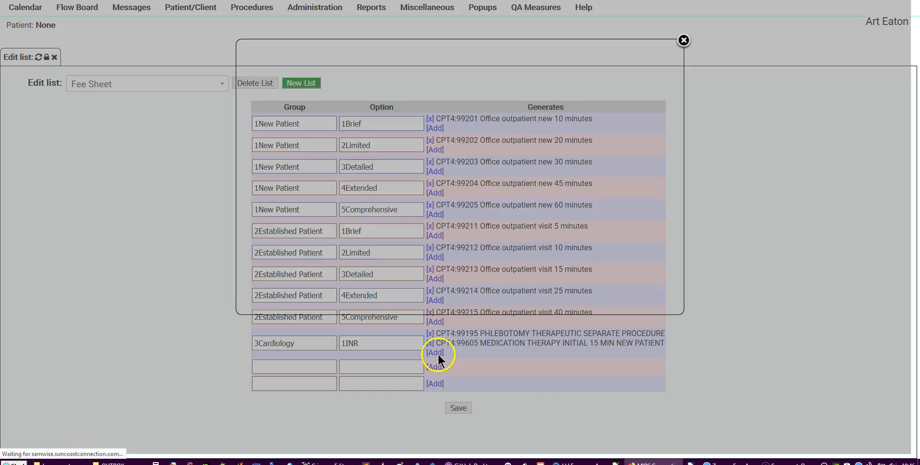
{"action": "left_click", "coordinate": [491, 59]}
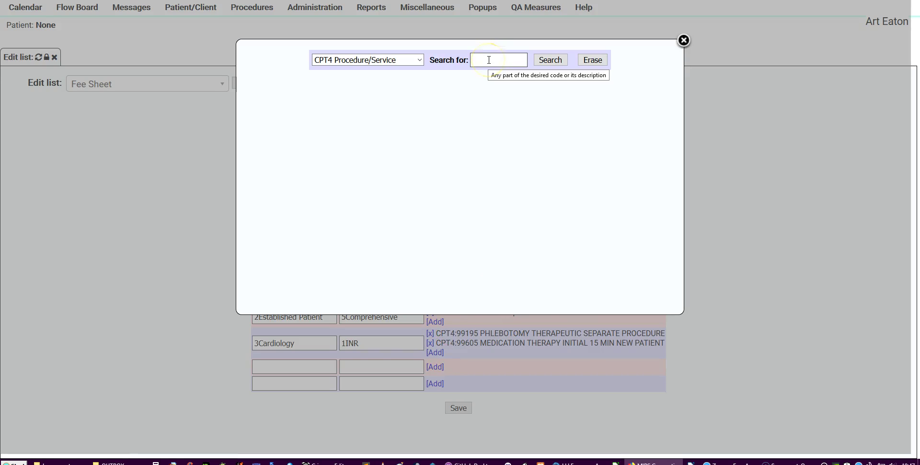
{"action": "left_click", "coordinate": [420, 60]}
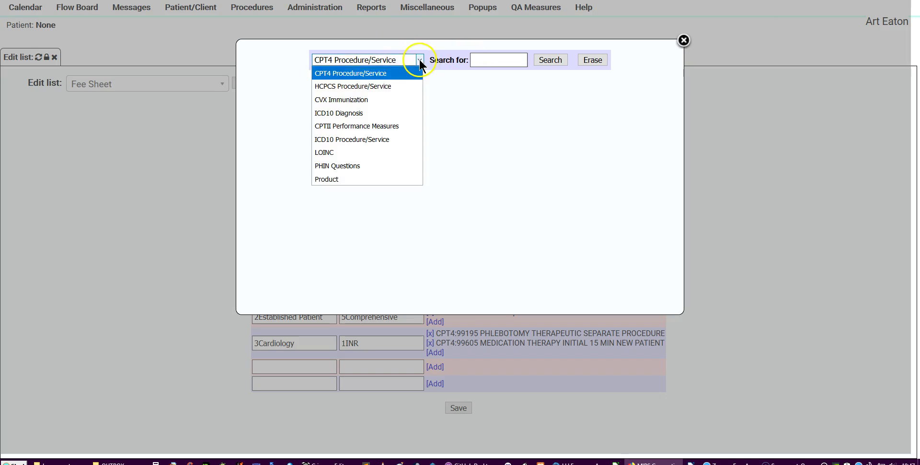
{"action": "left_click", "coordinate": [347, 114]}
{"action": "left_click", "coordinate": [487, 56]}
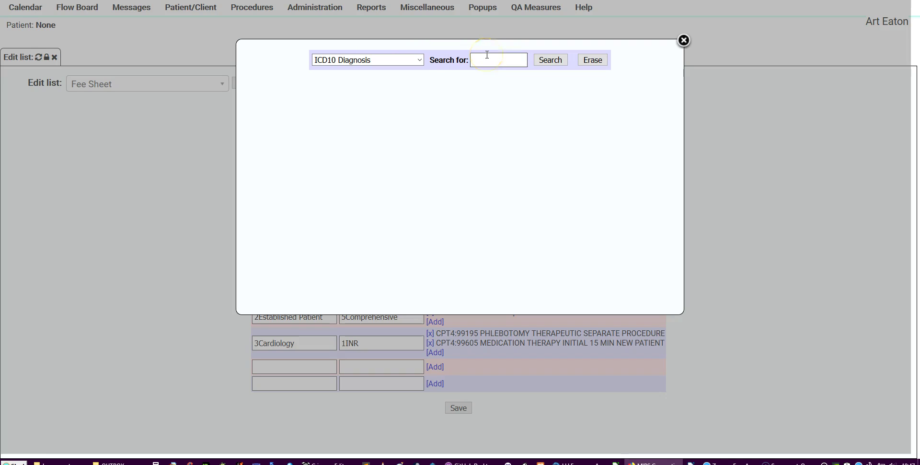
{"action": "type", "text": "CHF"}
{"action": "left_click", "coordinate": [551, 61]}
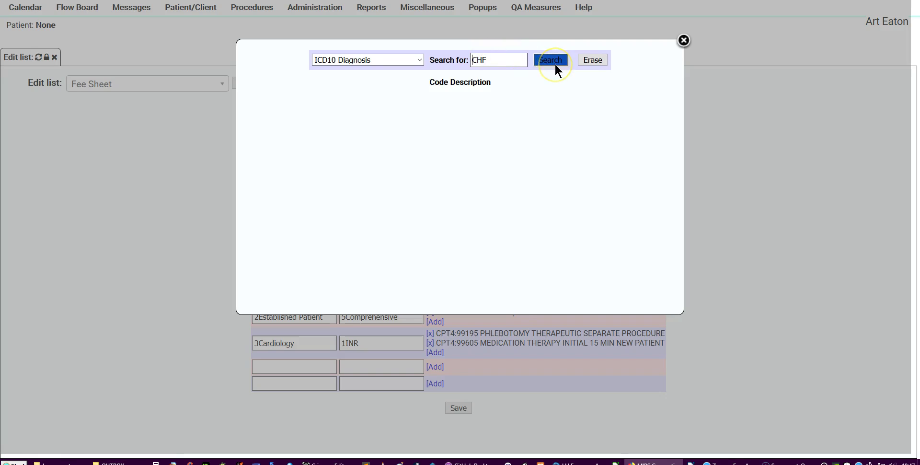
Search the ICD10 Diagnosis codes for Congestive Heart Failure and add I50.22, chronic systolic heart failure, to the 1INR row.
{"action": "double_click", "coordinate": [480, 60]}
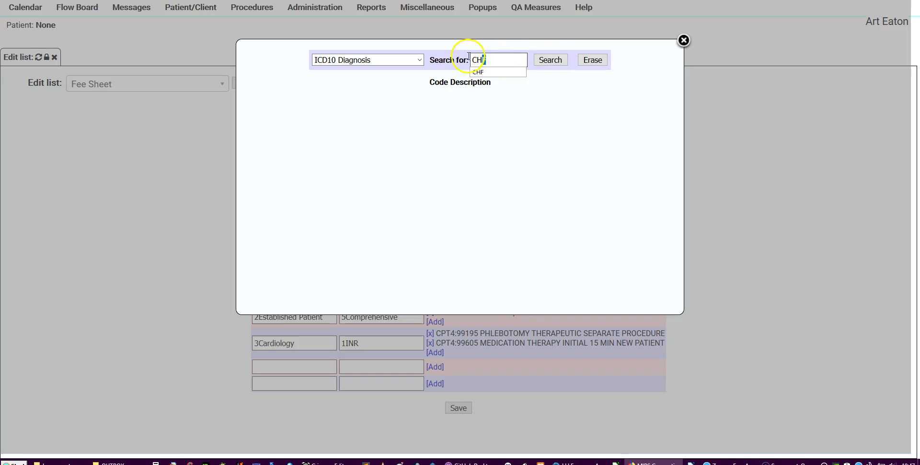
{"action": "type", "text": "Con"}
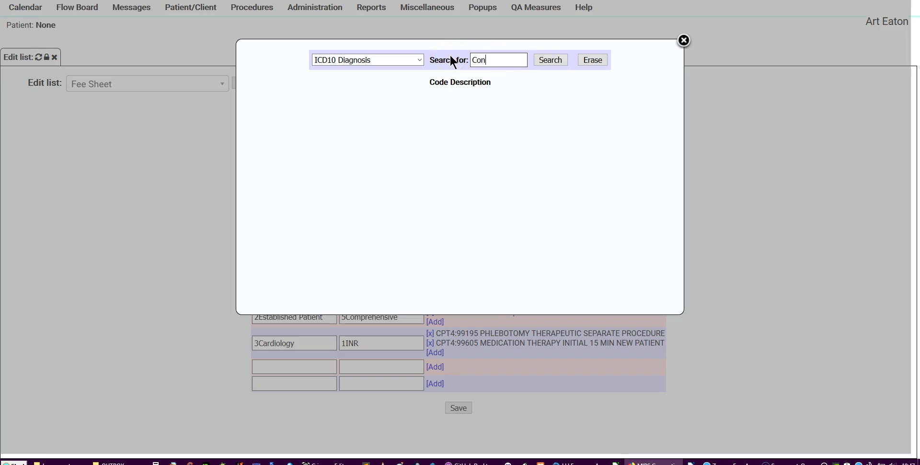
{"action": "type", "text": "gestive Heart Failure"}
{"action": "key", "text": "Return"}
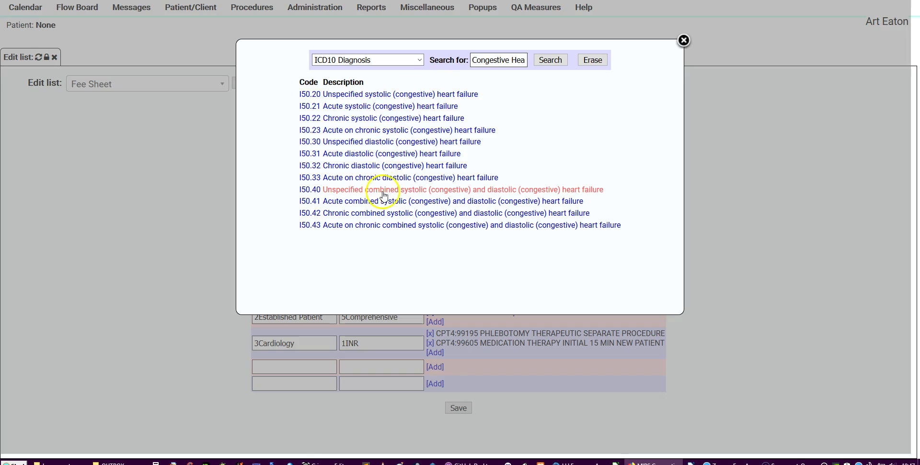
{"action": "left_click", "coordinate": [351, 119]}
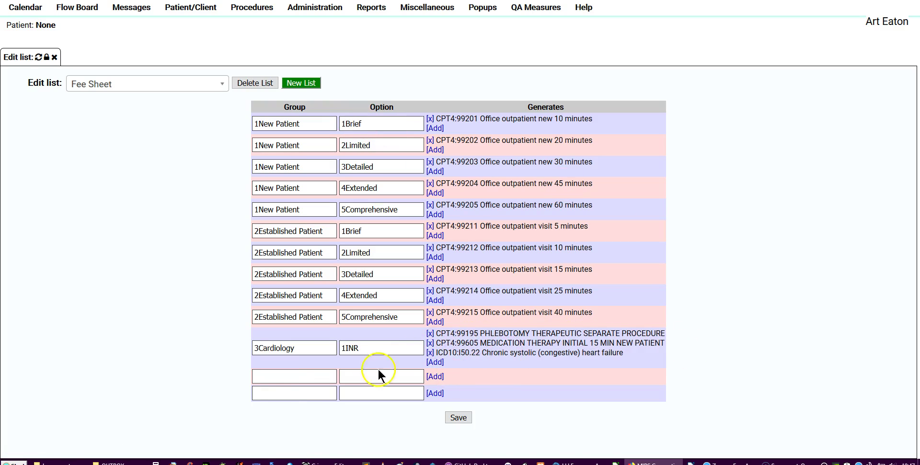
Rename the 3Cardiology option from 1INR to 1Code Zebra and save the Fee Sheet list.
{"action": "left_click", "coordinate": [365, 349]}
{"action": "key", "text": "BackSpace"}
{"action": "key", "text": "BackSpace"}
{"action": "key", "text": "BackSpace"}
{"action": "type", "text": "Co"}
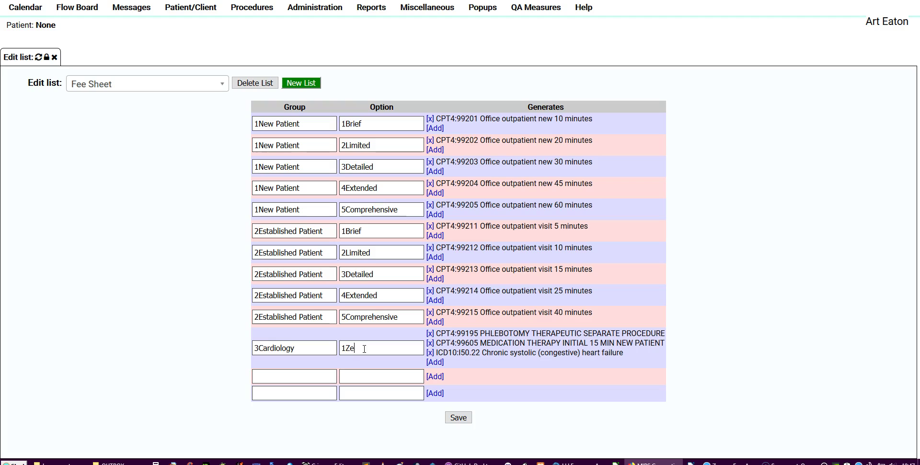
{"action": "key", "text": "BackSpace"}
{"action": "key", "text": "BackSpace"}
{"action": "type", "text": "Code Zebra"}
{"action": "left_click", "coordinate": [365, 349]}
{"action": "left_click", "coordinate": [386, 355]}
{"action": "left_click", "coordinate": [459, 417]}
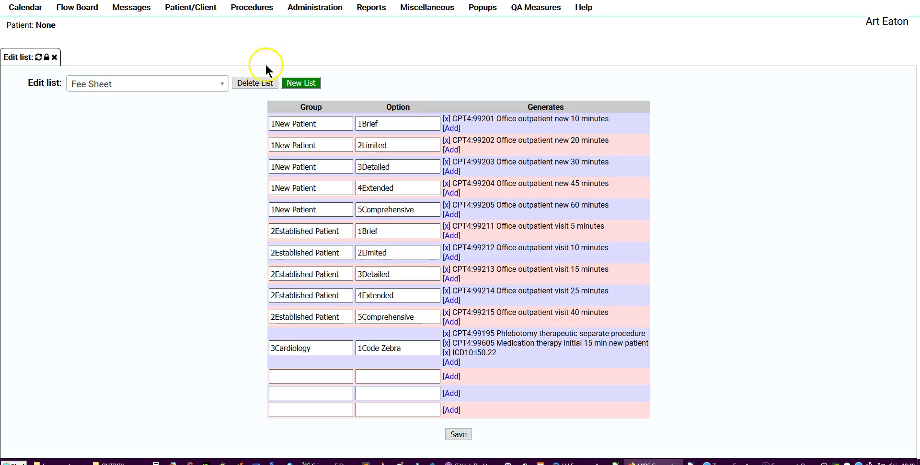
Open the code administration page for a look, and return to the Fee Sheet list.
{"action": "left_click", "coordinate": [299, 8]}
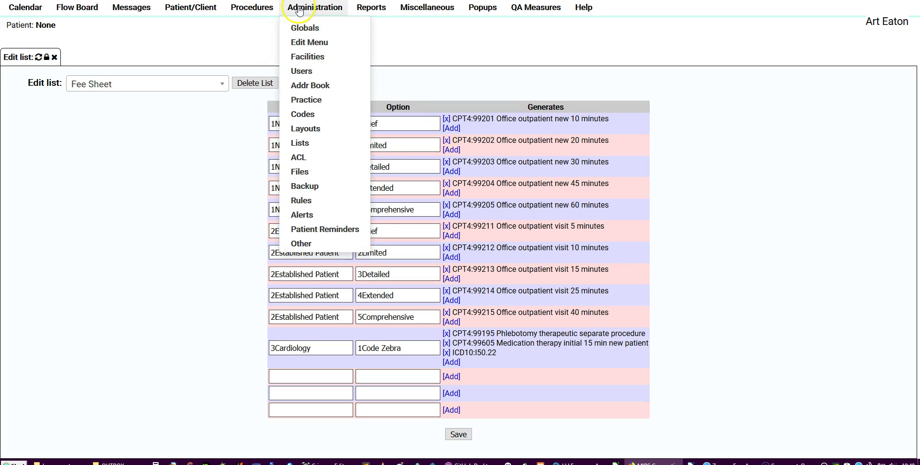
{"action": "left_click", "coordinate": [311, 114]}
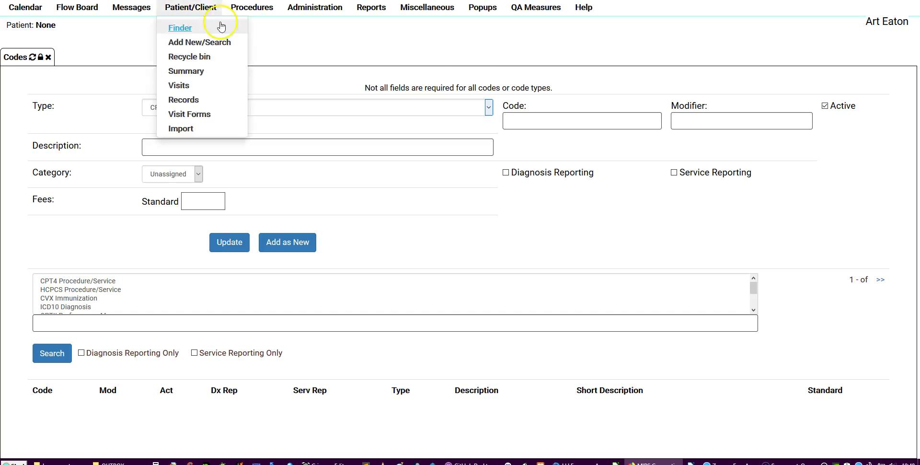
{"action": "mouse_move", "coordinate": [314, 12]}
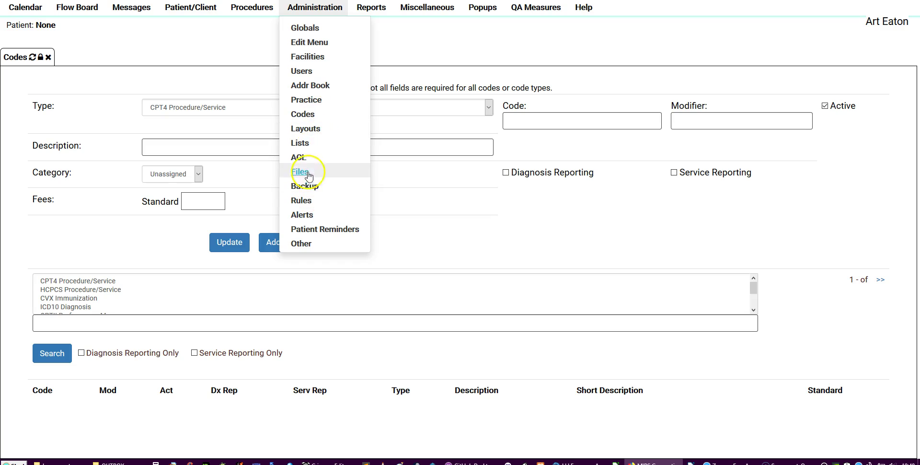
{"action": "left_click", "coordinate": [299, 143]}
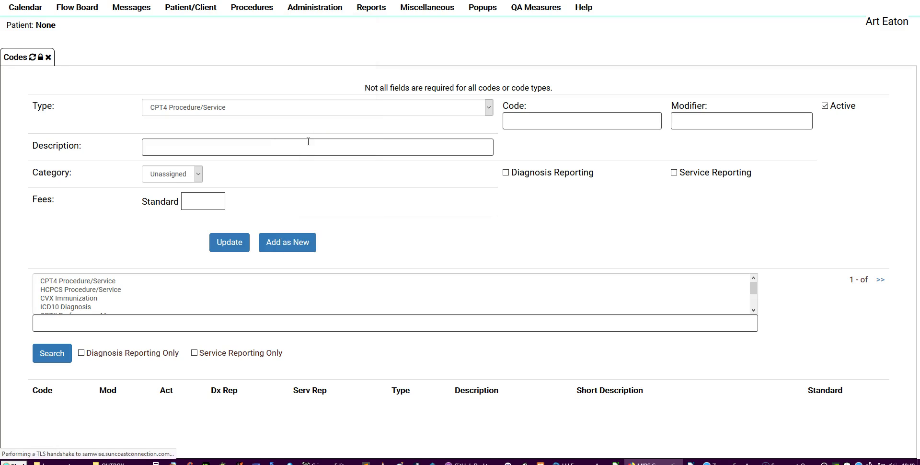
{"action": "left_click", "coordinate": [223, 89]}
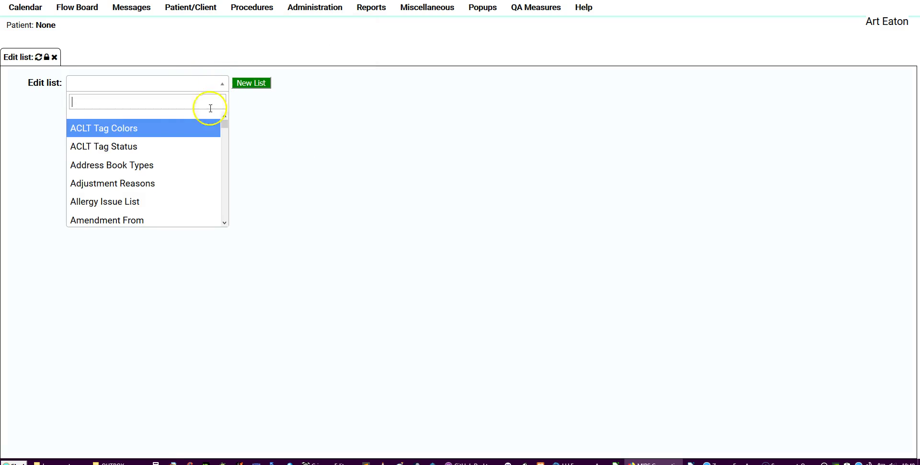
{"action": "scroll", "coordinate": [165, 153], "scroll_direction": "down", "scroll_amount": 2}
{"action": "scroll", "coordinate": [168, 153], "scroll_direction": "down", "scroll_amount": 8}
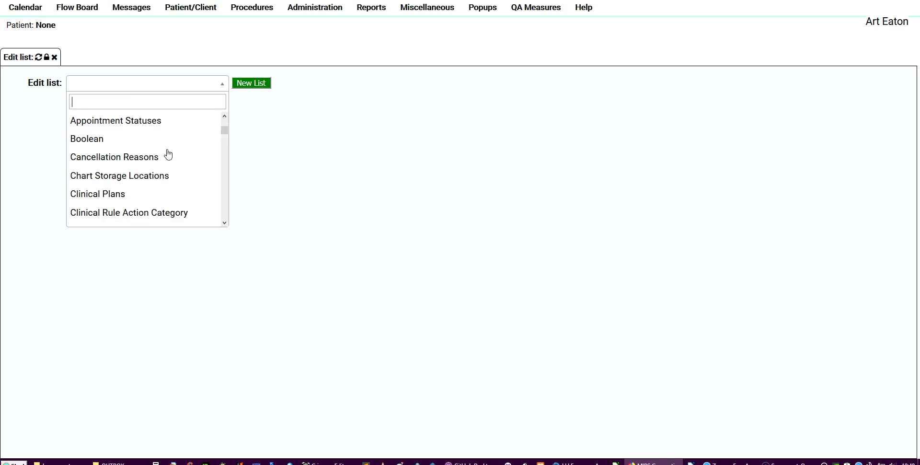
{"action": "scroll", "coordinate": [168, 153], "scroll_direction": "down", "scroll_amount": 5}
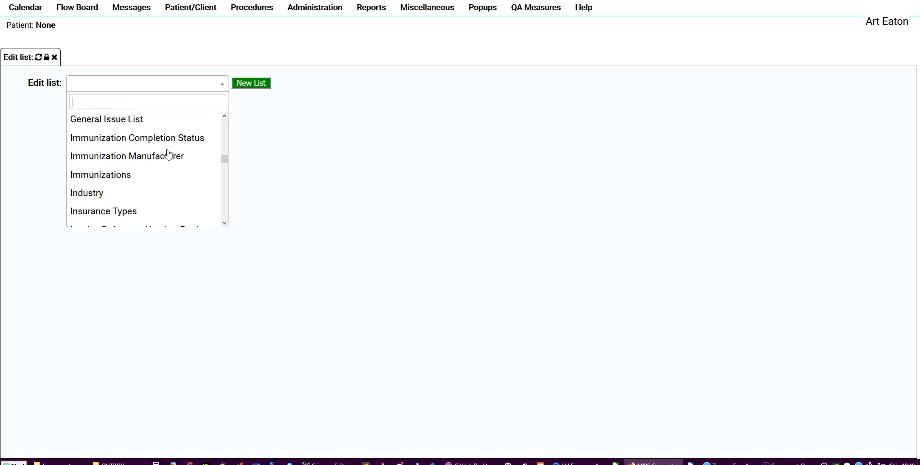
{"action": "scroll", "coordinate": [168, 152], "scroll_direction": "up", "scroll_amount": 3}
{"action": "left_click", "coordinate": [106, 165]}
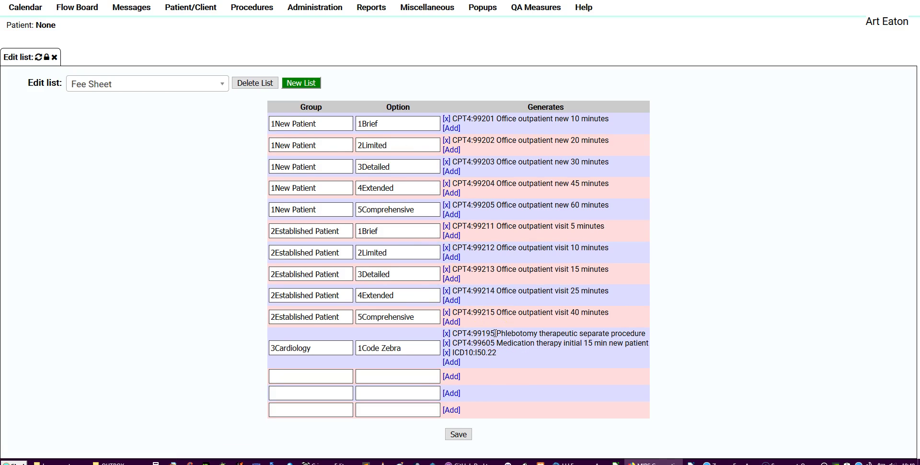
Copy the CPT4 99195 and 99605 code text from the 1Code Zebra row.
{"action": "left_click_drag", "start_coordinate": [602, 343], "coordinate": [450, 335]}
{"action": "key", "text": "ctrl+c"}
{"action": "right_click", "coordinate": [490, 333]}
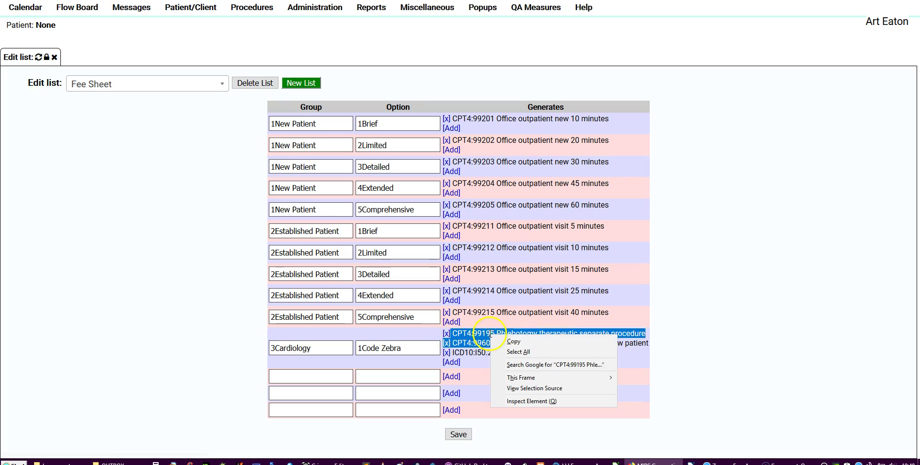
{"action": "left_click", "coordinate": [514, 341]}
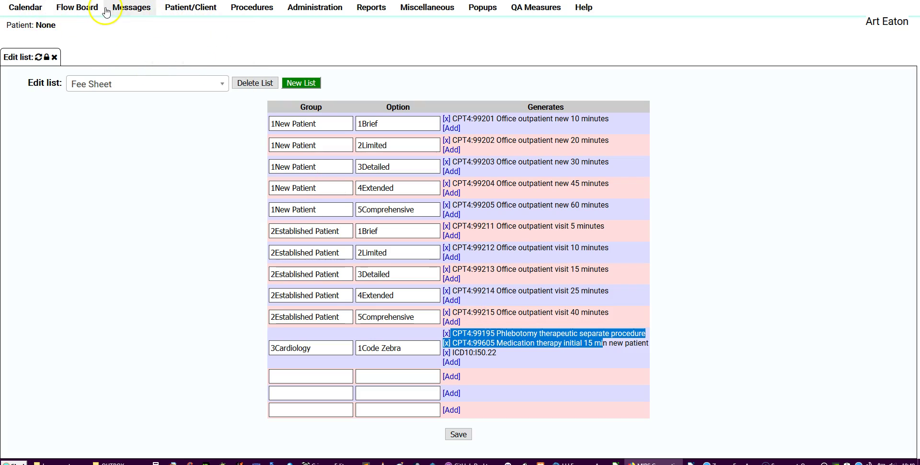
Paste the copied text as the code on the code administration page and trim it to 99195.
{"action": "mouse_move", "coordinate": [192, 13]}
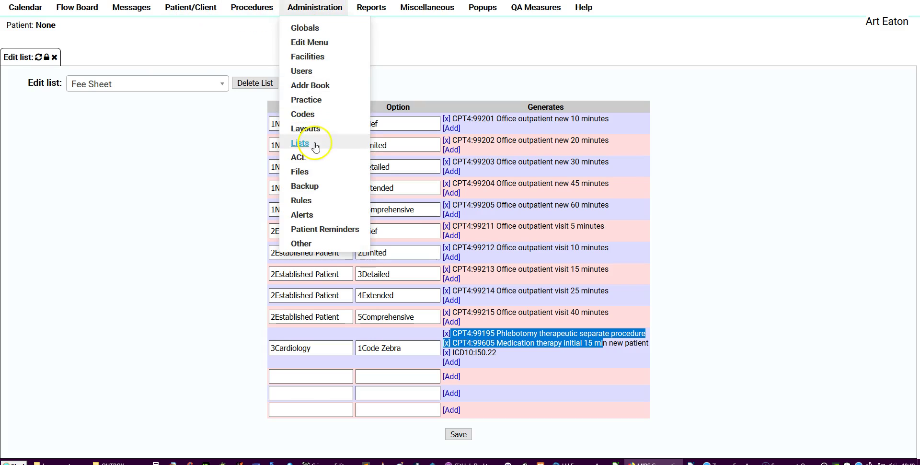
{"action": "left_click", "coordinate": [310, 118]}
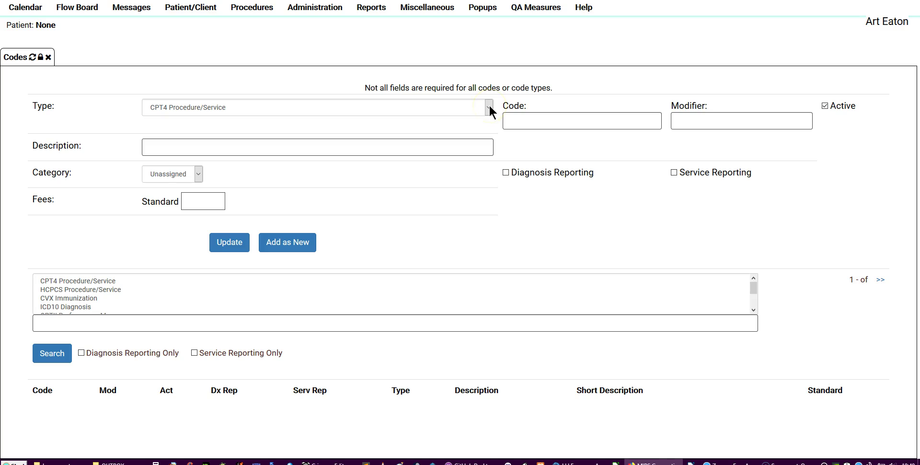
{"action": "right_click", "coordinate": [522, 121]}
{"action": "left_click", "coordinate": [545, 163]}
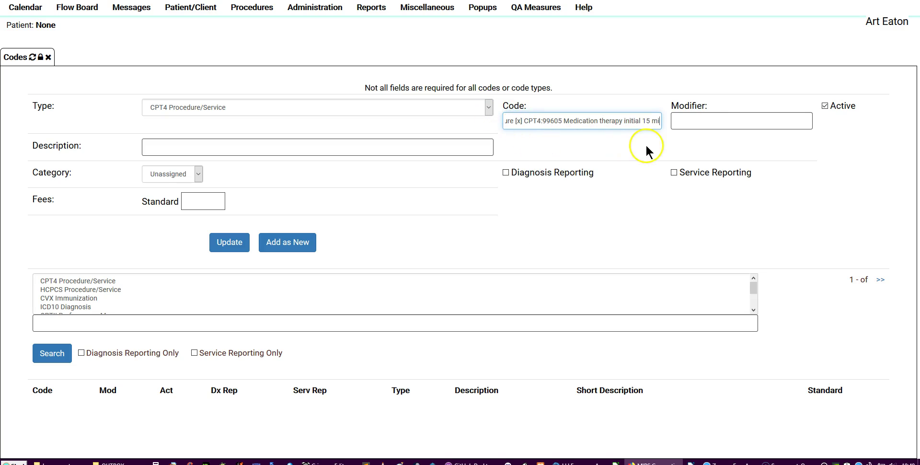
{"action": "key", "text": "Left"}
{"action": "key", "text": "Left"}
{"action": "key", "text": "Left"}
{"action": "key", "text": "Left"}
{"action": "key", "text": "Left"}
{"action": "key", "text": "Left"}
{"action": "key", "text": "Left"}
{"action": "key", "text": "Left"}
{"action": "key", "text": "Left"}
{"action": "key", "text": "Left"}
{"action": "key", "text": "Left"}
{"action": "key", "text": "Left"}
{"action": "key", "text": "Left"}
{"action": "key", "text": "Left"}
{"action": "key", "text": "Left"}
{"action": "key", "text": "Left"}
{"action": "key", "text": "Left"}
{"action": "key", "text": "Left"}
{"action": "key", "text": "Left"}
{"action": "key", "text": "Left"}
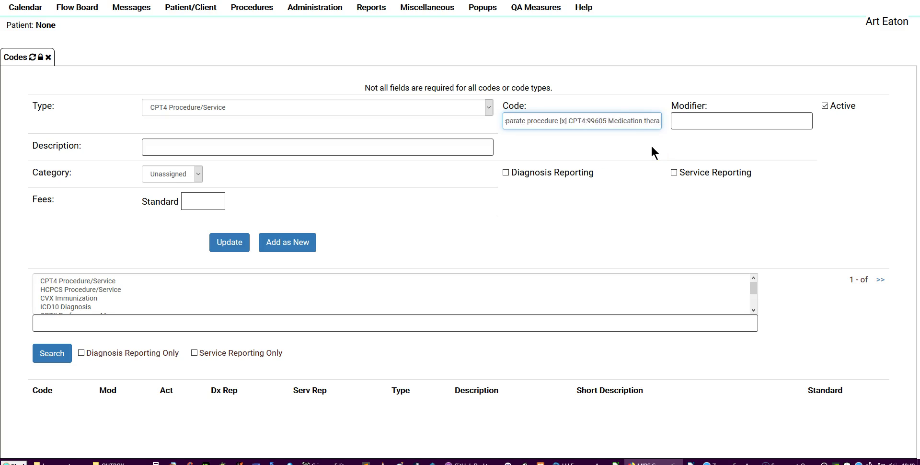
{"action": "key", "text": "BackSpace"}
{"action": "key", "text": "BackSpace"}
{"action": "key", "text": "BackSpace"}
{"action": "key", "text": "BackSpace"}
{"action": "key", "text": "BackSpace"}
{"action": "key", "text": "BackSpace"}
{"action": "key", "text": "BackSpace"}
{"action": "key", "text": "BackSpace"}
{"action": "key", "text": "BackSpace"}
{"action": "key", "text": "BackSpace"}
{"action": "key", "text": "BackSpace"}
{"action": "key", "text": "BackSpace"}
{"action": "key", "text": "BackSpace"}
{"action": "key", "text": "BackSpace"}
{"action": "key", "text": "BackSpace"}
{"action": "key", "text": "BackSpace"}
{"action": "key", "text": "BackSpace"}
{"action": "key", "text": "BackSpace"}
{"action": "key", "text": "BackSpace"}
{"action": "key", "text": "BackSpace"}
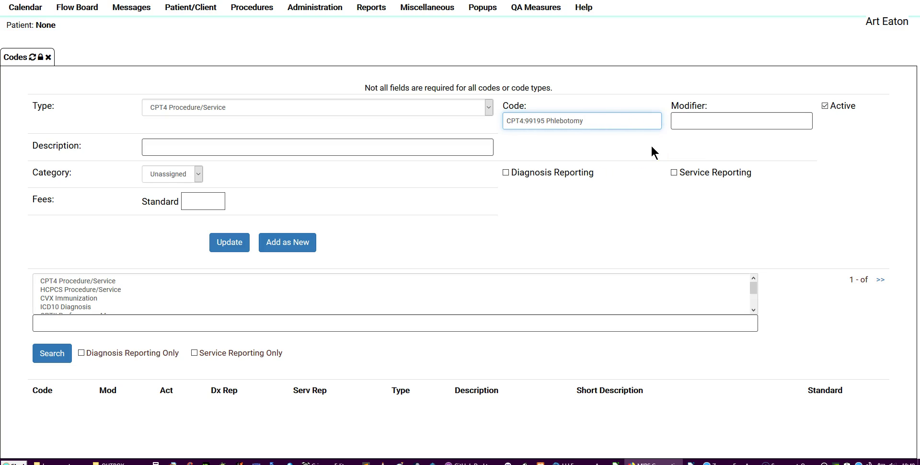
{"action": "key", "text": "BackSpace"}
{"action": "key", "text": "BackSpace"}
{"action": "key", "text": "BackSpace"}
{"action": "key", "text": "BackSpace"}
{"action": "key", "text": "BackSpace"}
{"action": "left_click", "coordinate": [526, 121]}
{"action": "key", "text": "BackSpace"}
{"action": "key", "text": "BackSpace"}
{"action": "key", "text": "BackSpace"}
{"action": "key", "text": "BackSpace"}
{"action": "key", "text": "BackSpace"}
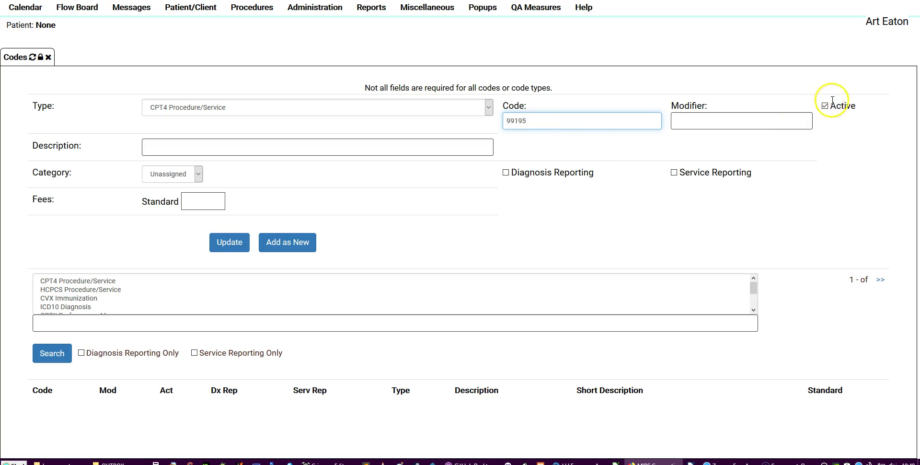
Try to add CPT4 code 99195 as a new entry with an unassigned category and a standard fee of 15.
{"action": "left_click", "coordinate": [199, 174]}
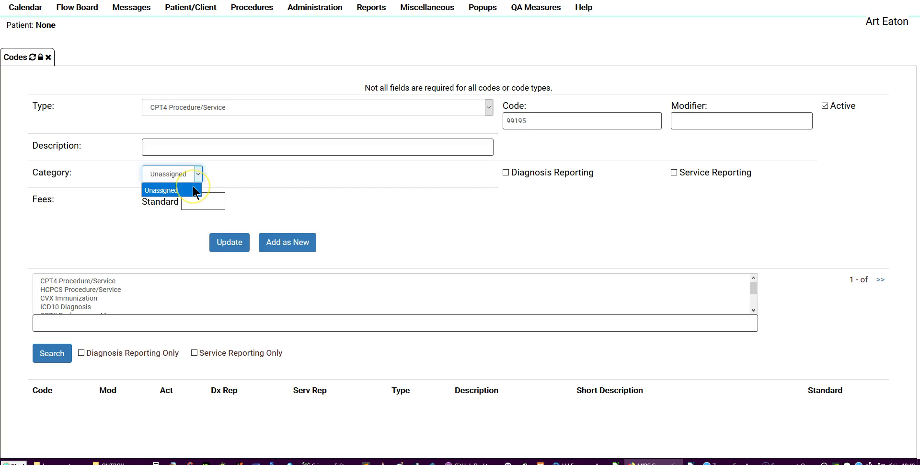
{"action": "left_click", "coordinate": [248, 178]}
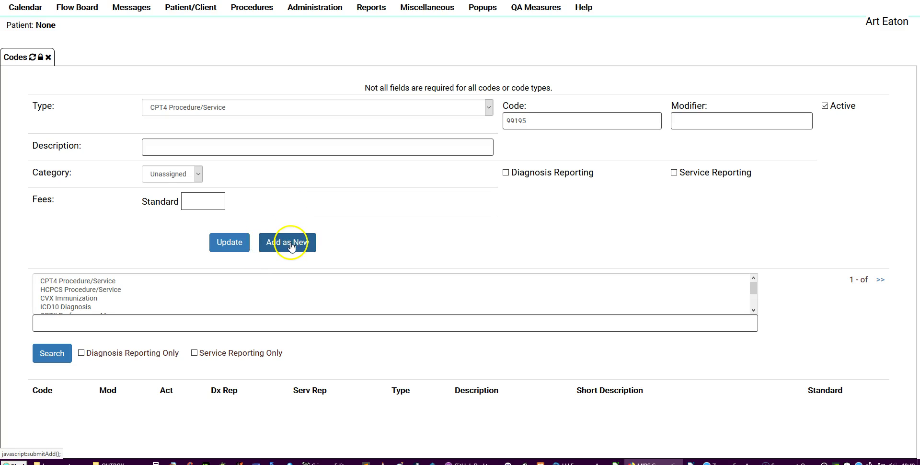
{"action": "left_click", "coordinate": [197, 201]}
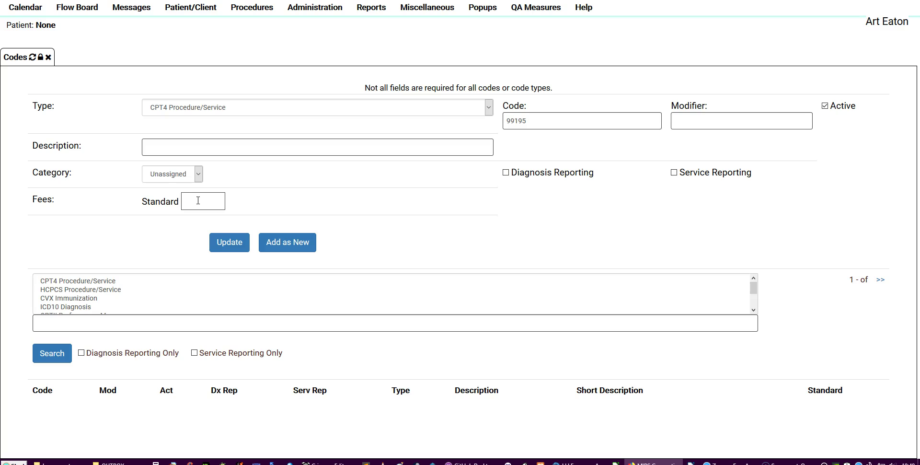
{"action": "type", "text": "15"}
{"action": "left_click", "coordinate": [279, 241]}
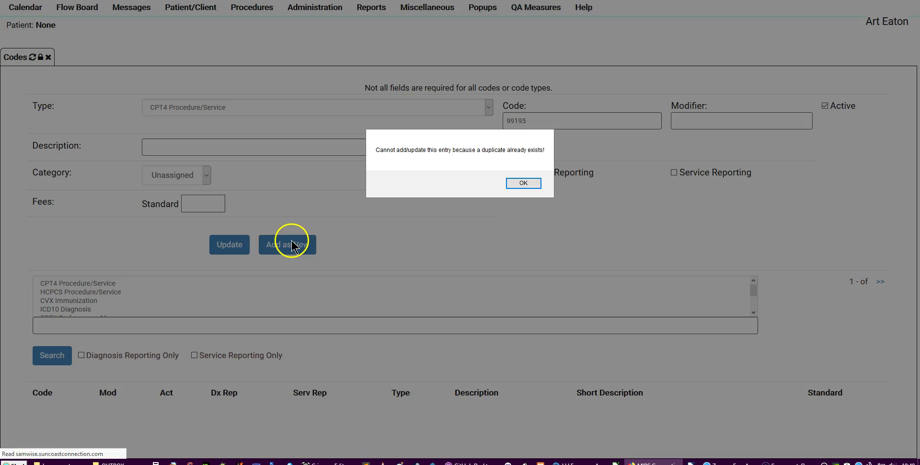
{"action": "left_click", "coordinate": [523, 183]}
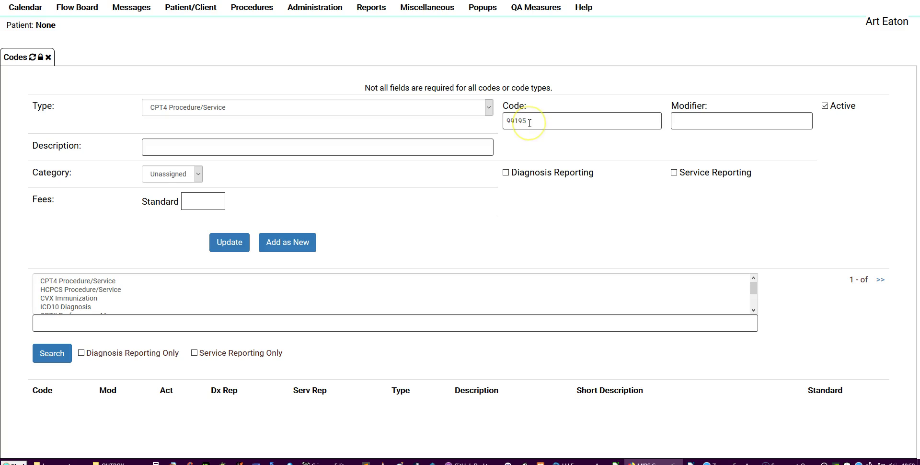
Set the code to zebra1 and leave its modifier blank.
{"action": "left_click", "coordinate": [225, 114]}
{"action": "left_click_drag", "start_coordinate": [527, 121], "coordinate": [500, 121]}
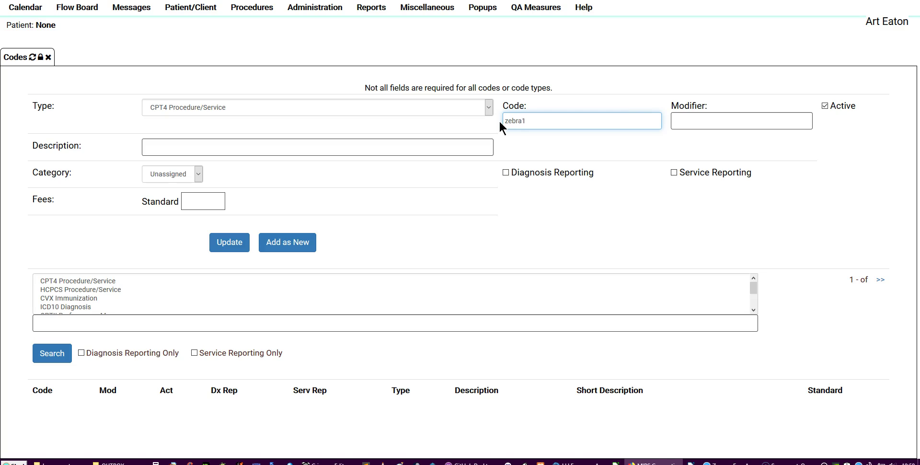
{"action": "left_click", "coordinate": [690, 121]}
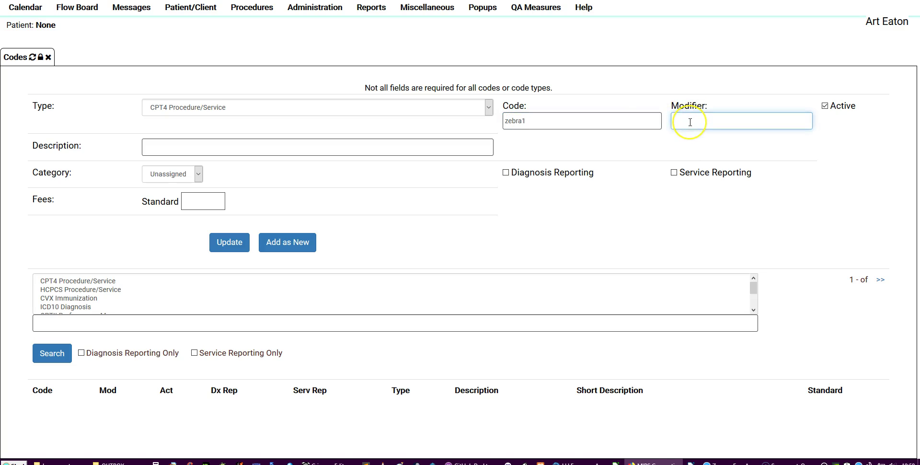
{"action": "type", "text": "0"}
{"action": "key", "text": "BackSpace"}
{"action": "left_click", "coordinate": [161, 148]}
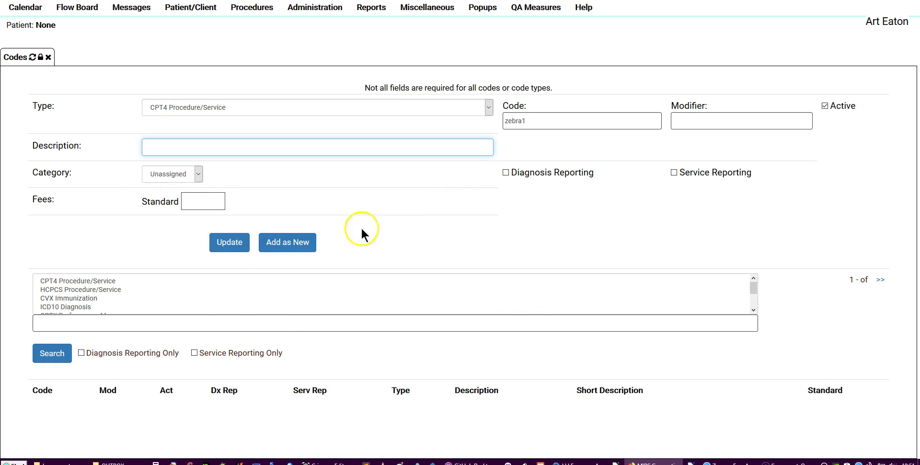
Choose CPT4 Procedure/Service as the code type to search and paste the copied code text as the search term.
{"action": "scroll", "coordinate": [300, 299], "scroll_direction": "down", "scroll_amount": 3}
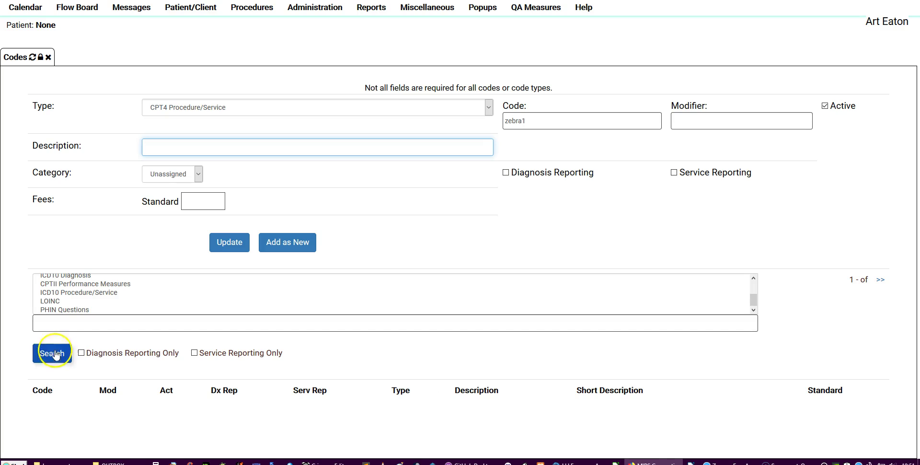
{"action": "scroll", "coordinate": [79, 309], "scroll_direction": "up", "scroll_amount": 3}
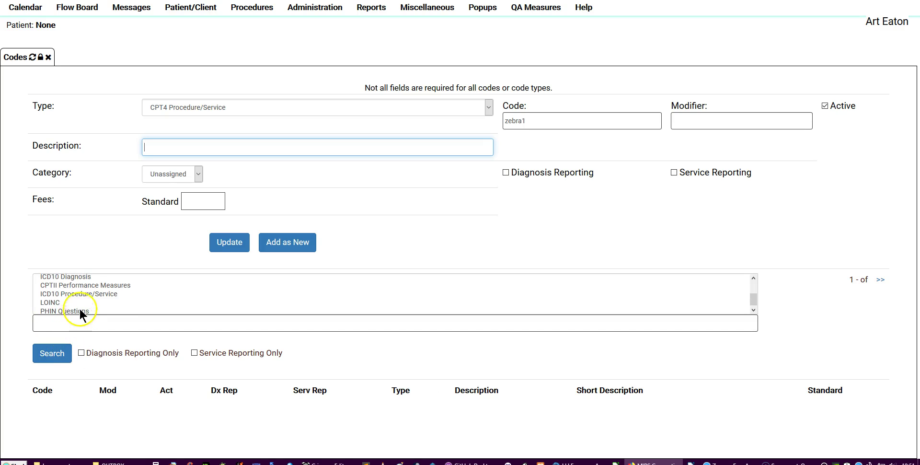
{"action": "left_click", "coordinate": [82, 281]}
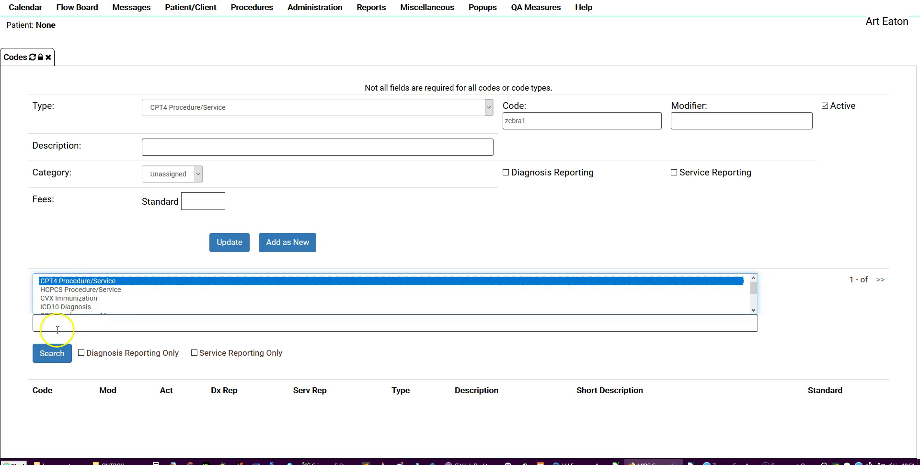
{"action": "left_click", "coordinate": [44, 321]}
{"action": "key", "text": "ctrl+v"}
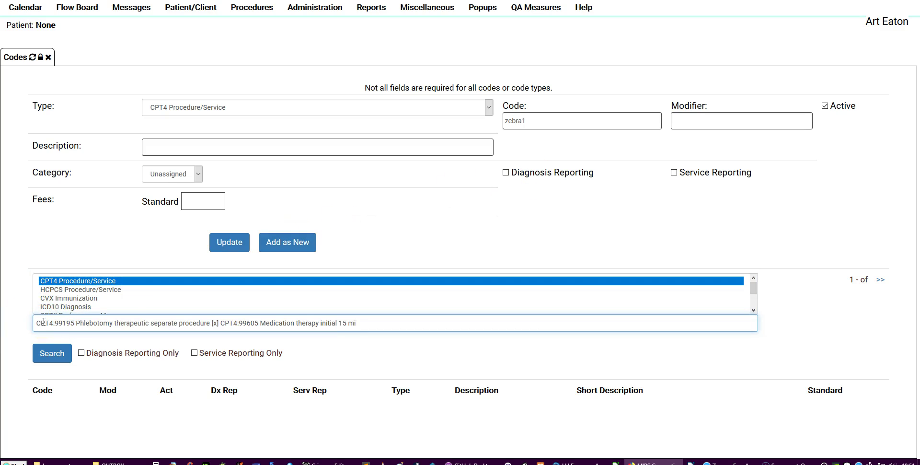
Trim the search term to 99195 and run the code search.
{"action": "left_click_drag", "start_coordinate": [379, 323], "coordinate": [78, 326]}
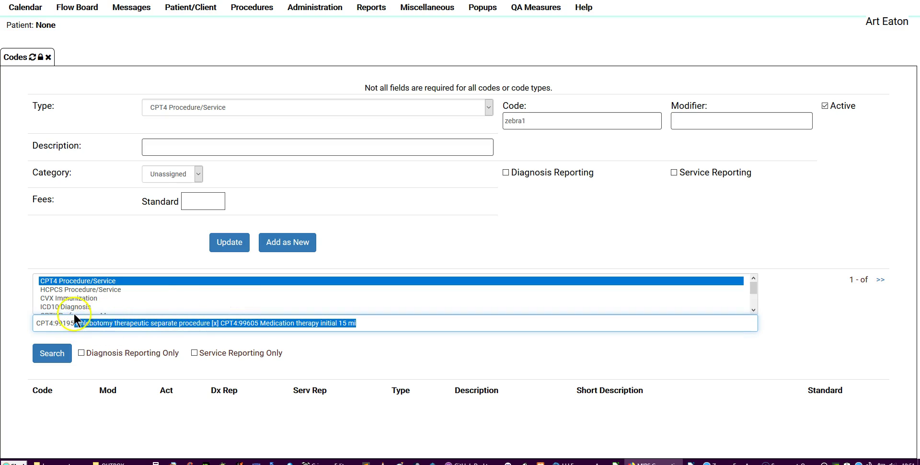
{"action": "key", "text": "BackSpace"}
{"action": "key", "text": "Home"}
{"action": "key", "text": "Delete"}
{"action": "key", "text": "Delete"}
{"action": "key", "text": "Delete"}
{"action": "key", "text": "Delete"}
{"action": "key", "text": "Delete"}
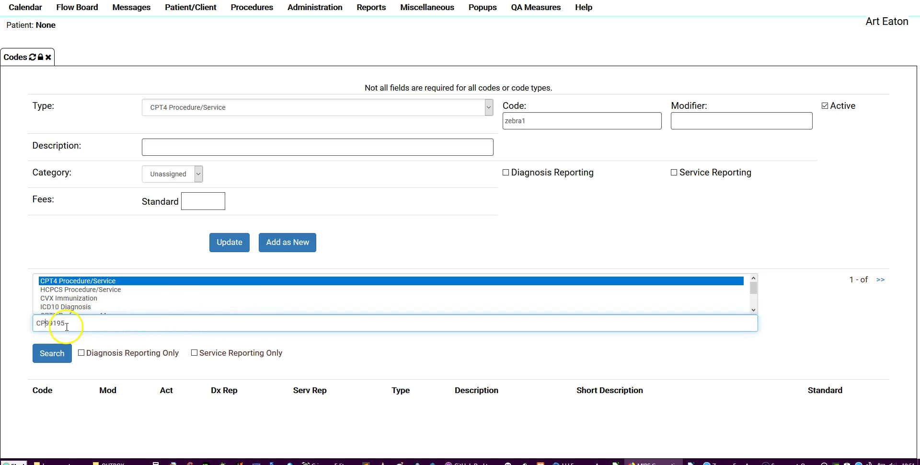
{"action": "left_click", "coordinate": [48, 354]}
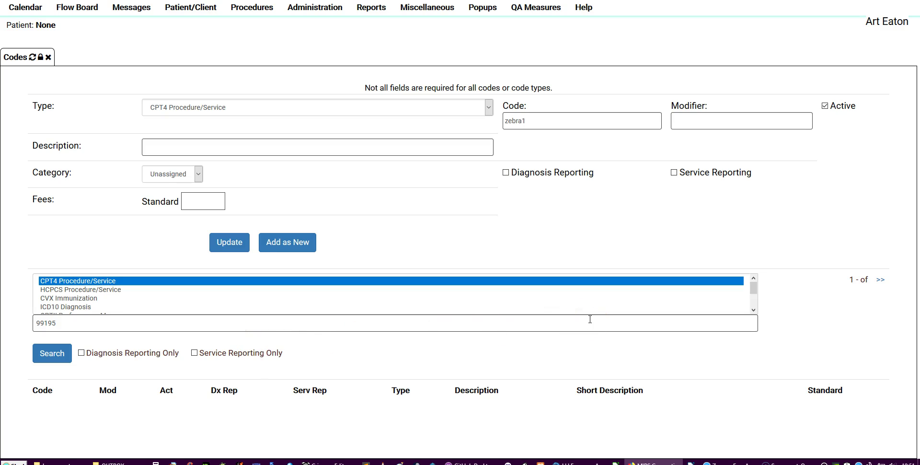
{"action": "left_click", "coordinate": [52, 353]}
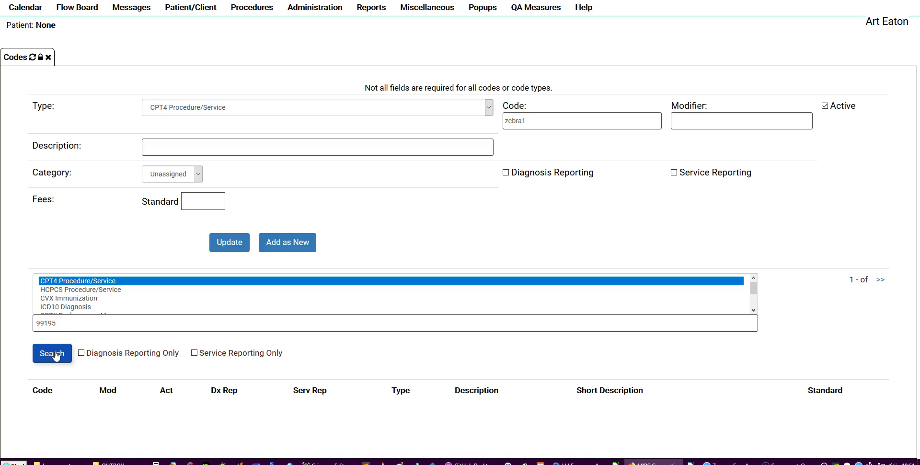
{"action": "left_click", "coordinate": [62, 325]}
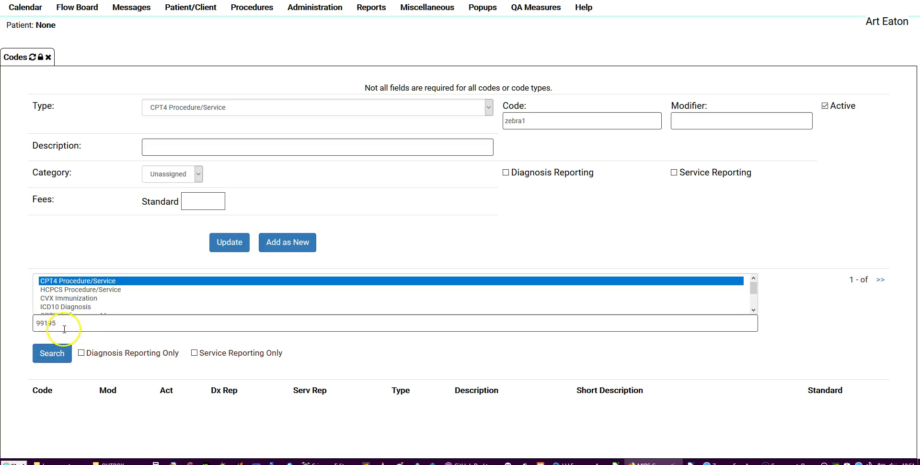
{"action": "left_click", "coordinate": [38, 324]}
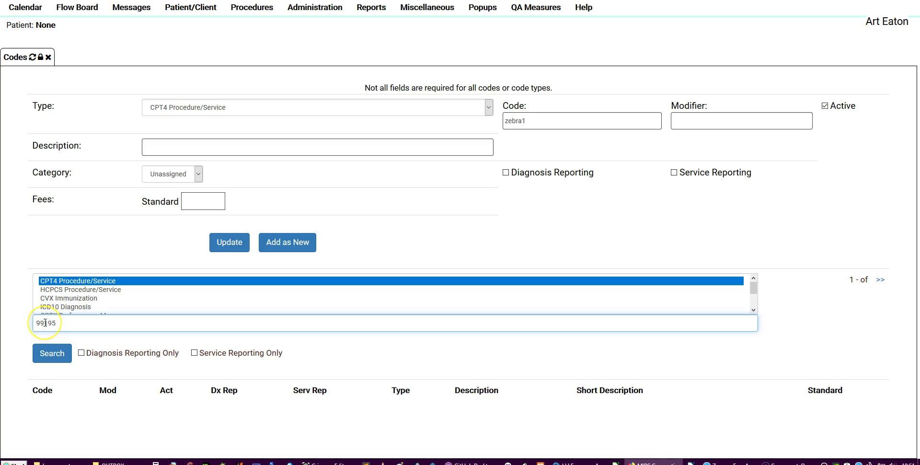
{"action": "left_click", "coordinate": [52, 353]}
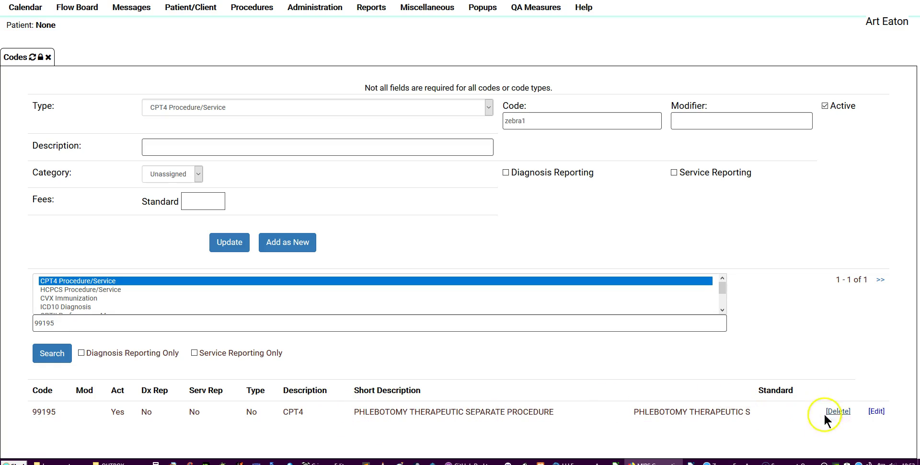
Open the 99195 phlebotomy code for editing and set its standard fee to 15.
{"action": "left_click", "coordinate": [877, 412]}
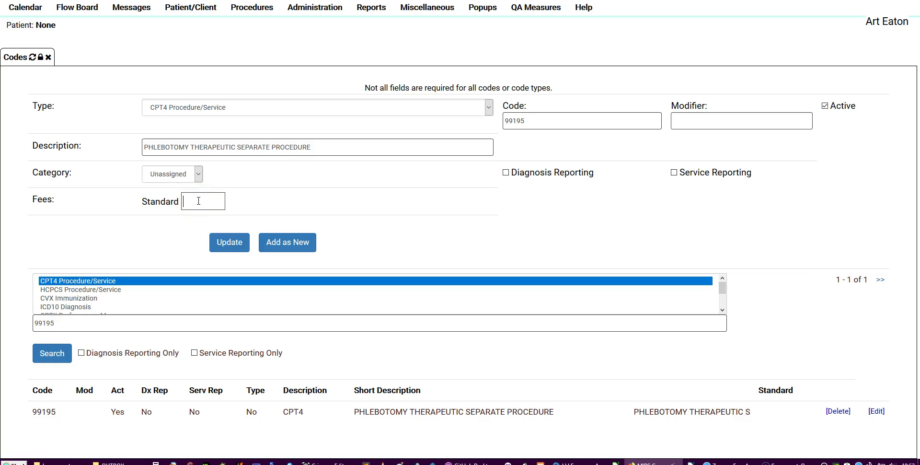
{"action": "left_click", "coordinate": [143, 201]}
{"action": "type", "text": "15"}
{"action": "left_click", "coordinate": [283, 202]}
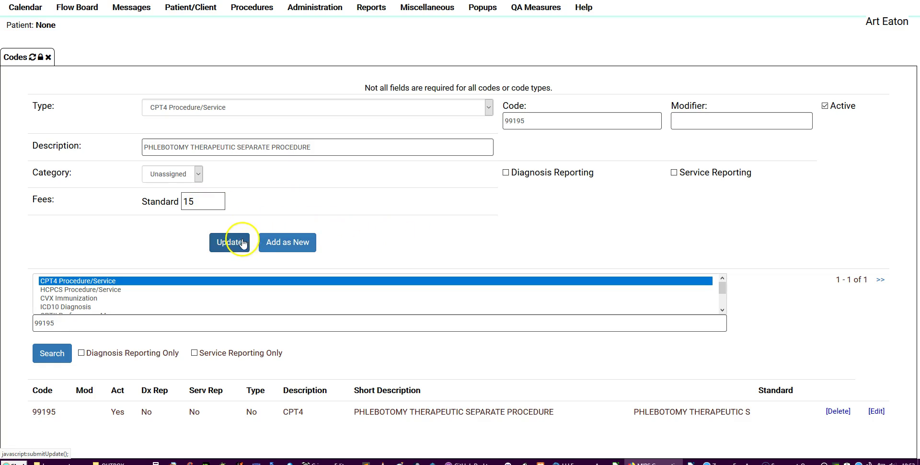
Keep the category of code 99195 as Unassigned and save the updated entry.
{"action": "left_click", "coordinate": [197, 173]}
{"action": "left_click", "coordinate": [200, 190]}
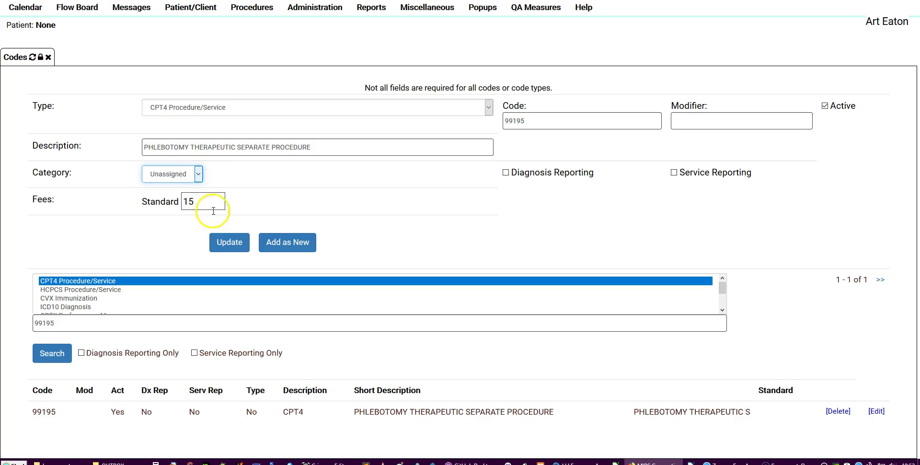
{"action": "left_click", "coordinate": [200, 169]}
{"action": "left_click", "coordinate": [199, 169]}
{"action": "left_click", "coordinate": [199, 169]}
{"action": "left_click", "coordinate": [199, 170]}
{"action": "left_click", "coordinate": [199, 170]}
{"action": "left_click", "coordinate": [199, 170]}
{"action": "left_click", "coordinate": [199, 170]}
{"action": "left_click", "coordinate": [199, 171]}
{"action": "left_click", "coordinate": [199, 171]}
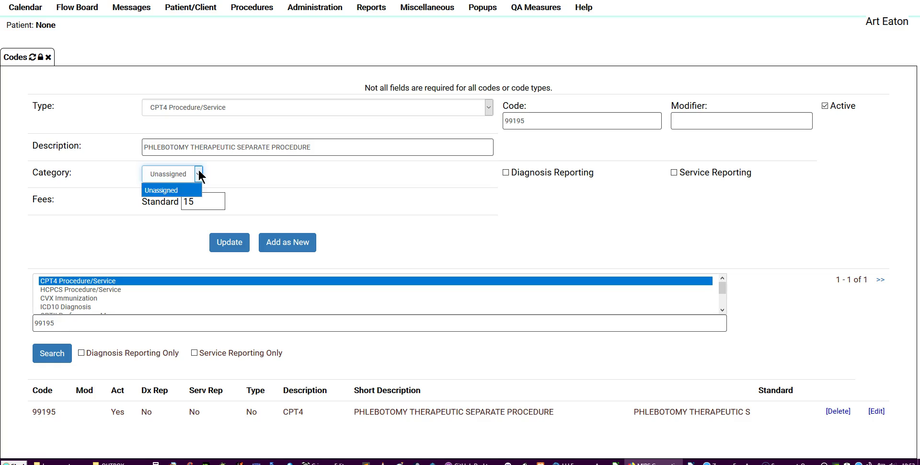
{"action": "left_click", "coordinate": [198, 171]}
{"action": "left_click", "coordinate": [234, 244]}
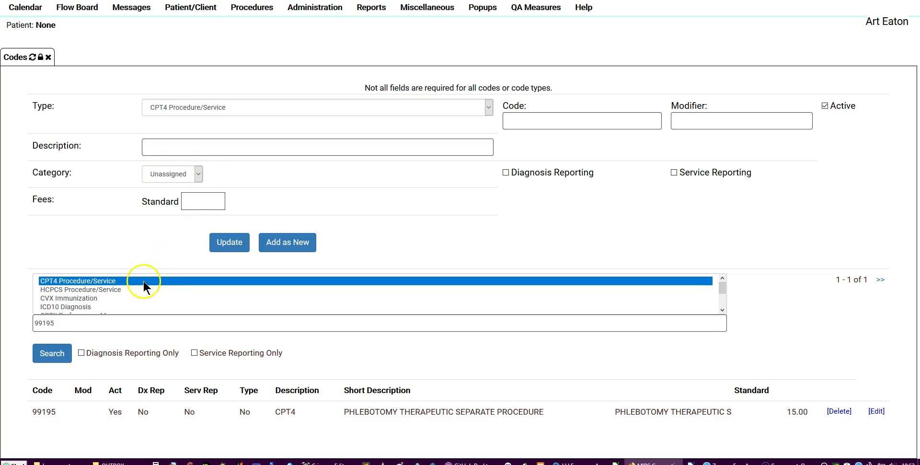
Replace the search term with the copied code text trimmed to 99605, and search the CPT4 codes.
{"action": "left_click_drag", "start_coordinate": [89, 321], "coordinate": [7, 319]}
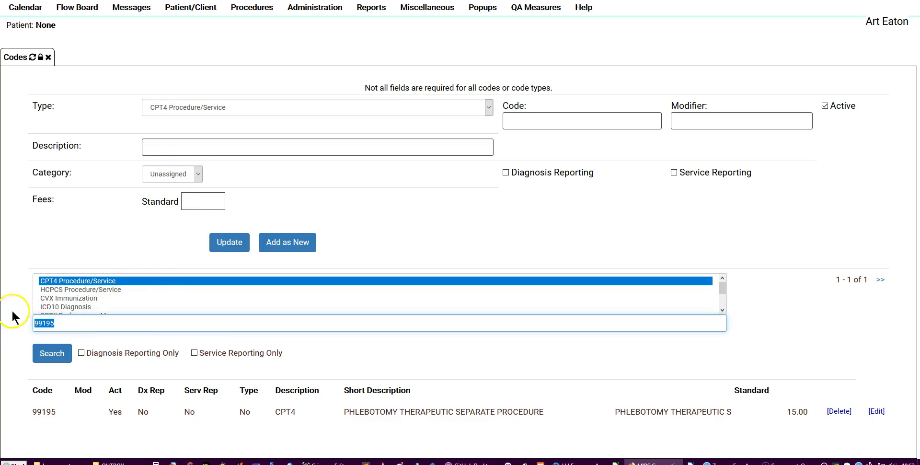
{"action": "type", "text": "CPT4:99195 Phlebotomy therapeutic separate procedure [x] CPT4:99605 Medication therapy initial 15 mi"}
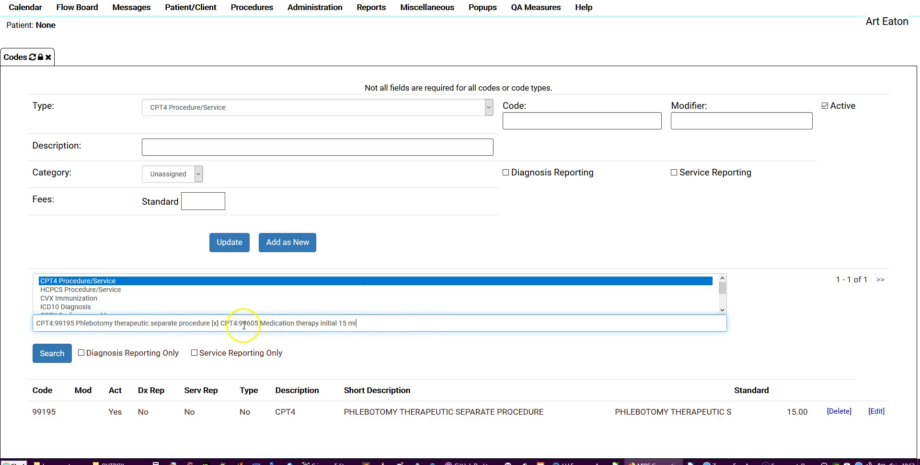
{"action": "left_click_drag", "start_coordinate": [239, 322], "coordinate": [65, 316]}
{"action": "key", "text": "BackSpace"}
{"action": "left_click_drag", "start_coordinate": [175, 322], "coordinate": [55, 324]}
{"action": "key", "text": "BackSpace"}
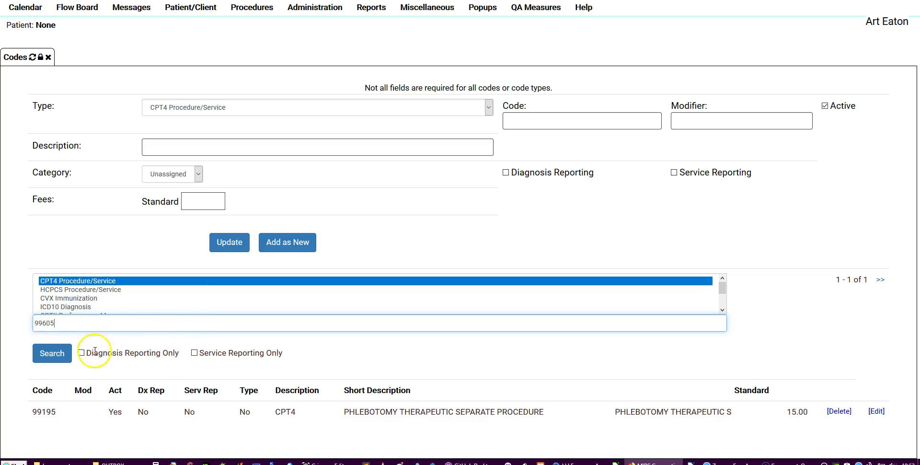
{"action": "left_click", "coordinate": [38, 355]}
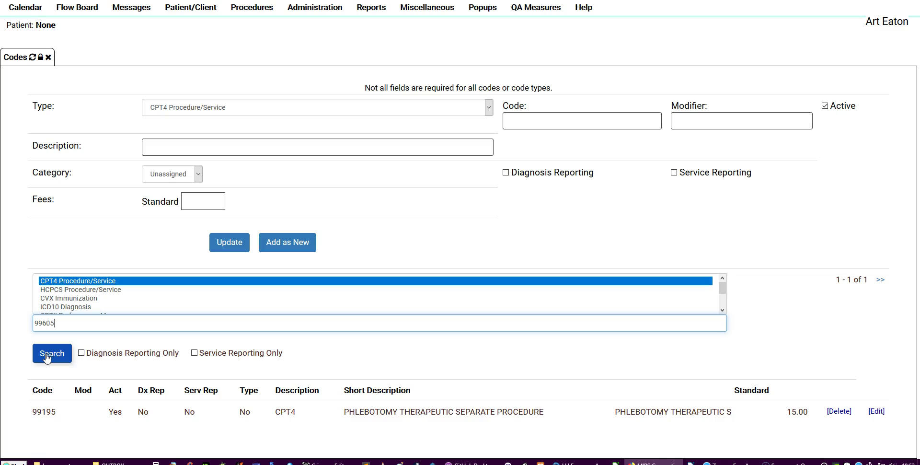
{"action": "left_click", "coordinate": [46, 358]}
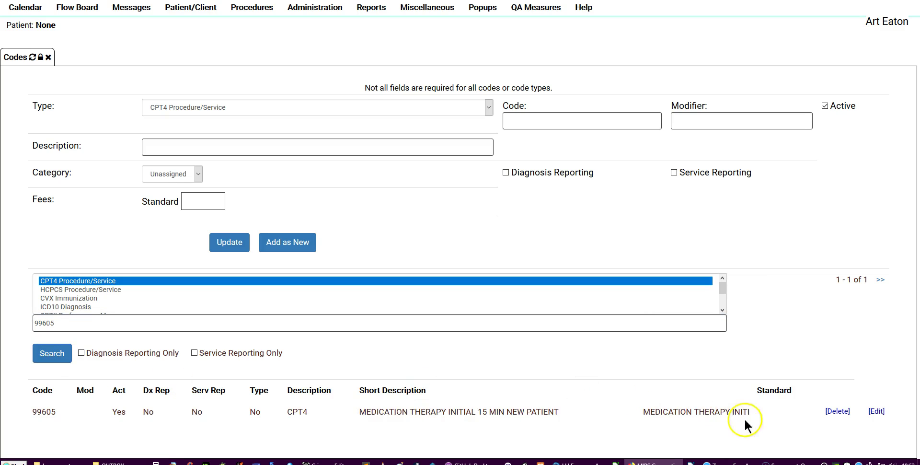
Edit the 99605 medication therapy code to a standard fee of 25 and save the update.
{"action": "left_click", "coordinate": [877, 411]}
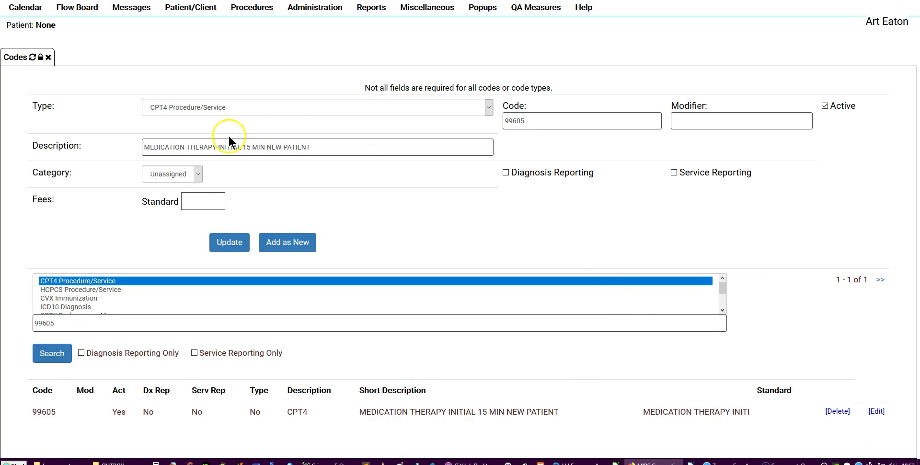
{"action": "left_click", "coordinate": [196, 200]}
{"action": "type", "text": "25"}
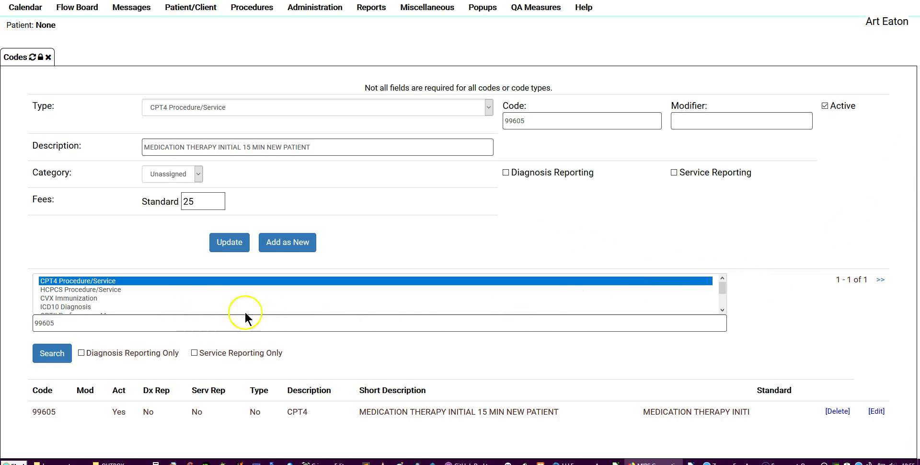
{"action": "left_click", "coordinate": [232, 246]}
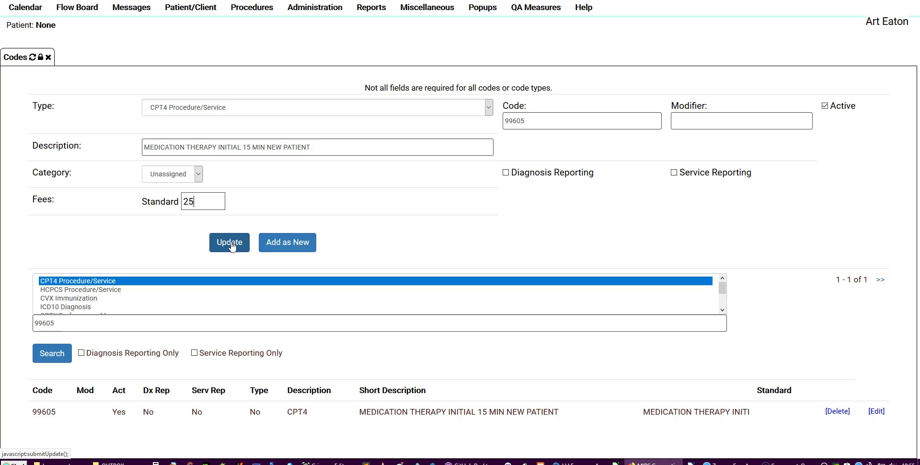
{"action": "left_click", "coordinate": [527, 117]}
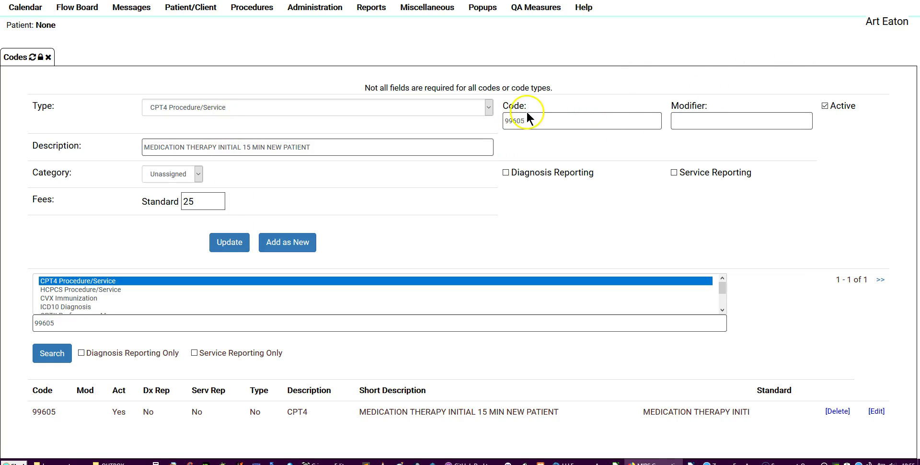
{"action": "left_click", "coordinate": [686, 123]}
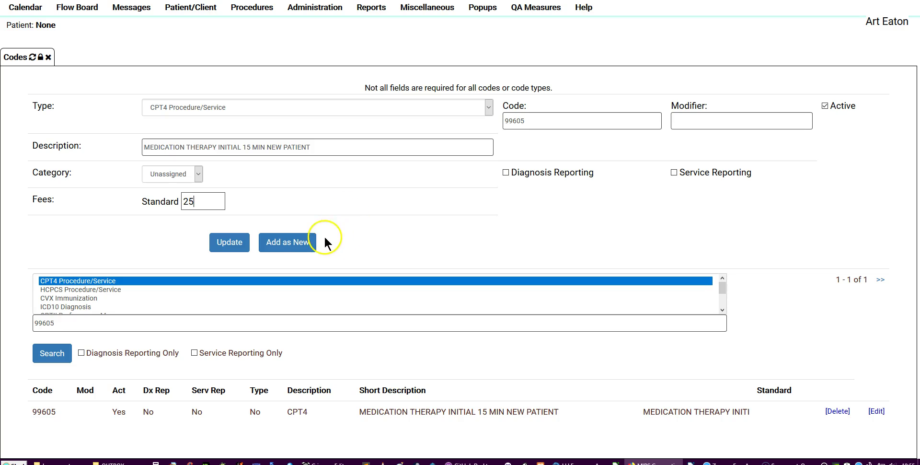
{"action": "left_click", "coordinate": [225, 245]}
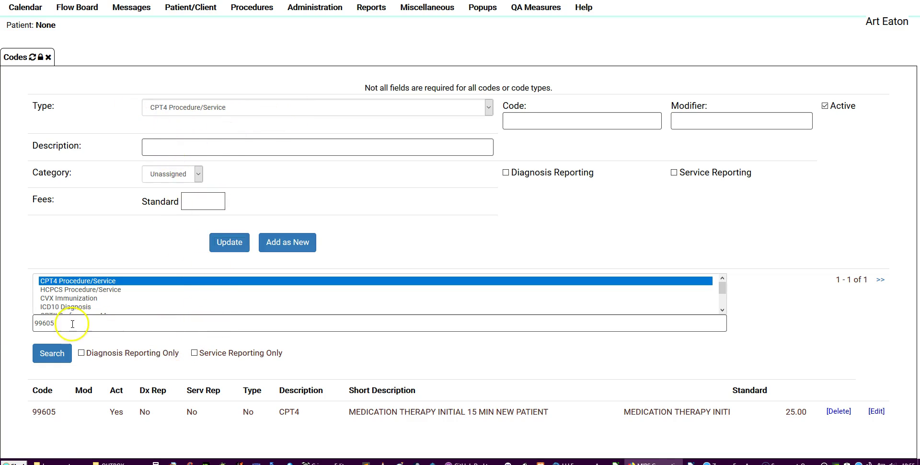
Search the CPT4 codes for 99201.
{"action": "left_click_drag", "start_coordinate": [64, 323], "coordinate": [43, 310]}
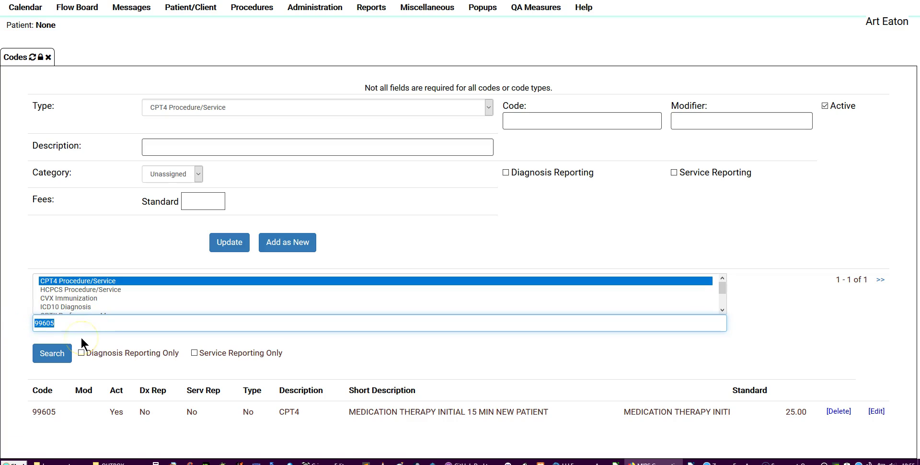
{"action": "type", "text": "99201"}
{"action": "left_click", "coordinate": [53, 356]}
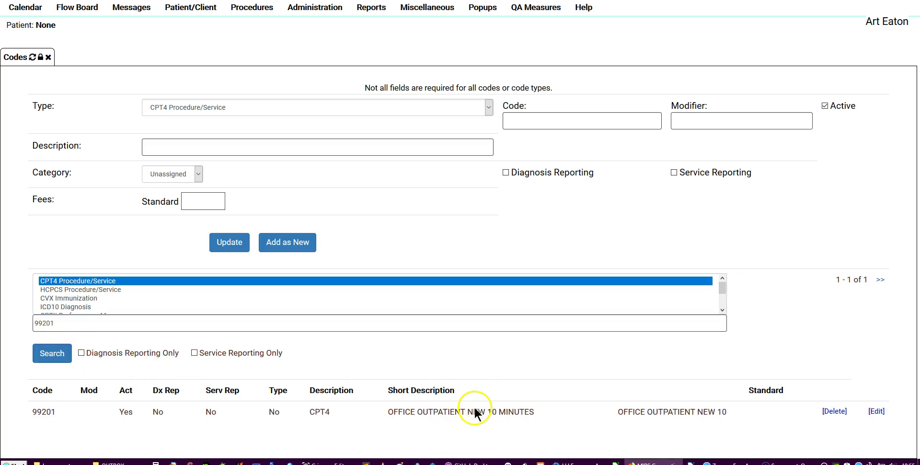
Edit code 99201 to the description "Quicky proctological exam" with a standard fee of 10000.00 and save the update.
{"action": "left_click", "coordinate": [876, 412]}
{"action": "left_click", "coordinate": [255, 156]}
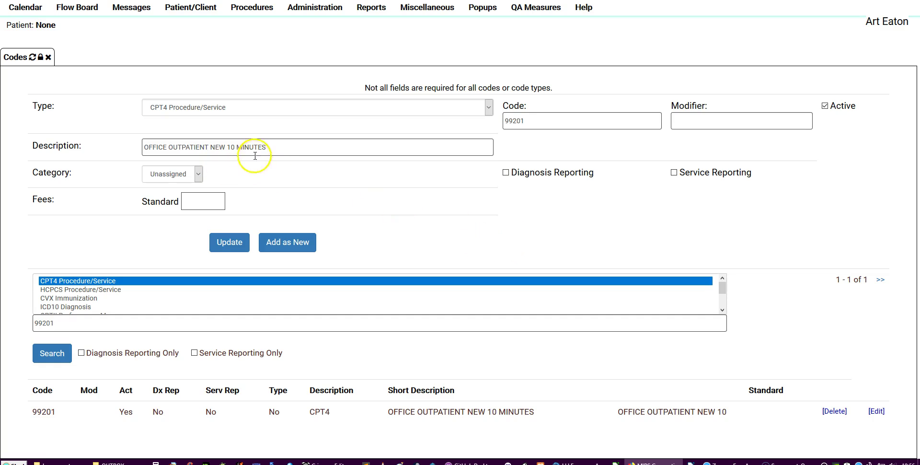
{"action": "left_click_drag", "start_coordinate": [268, 147], "coordinate": [64, 156]}
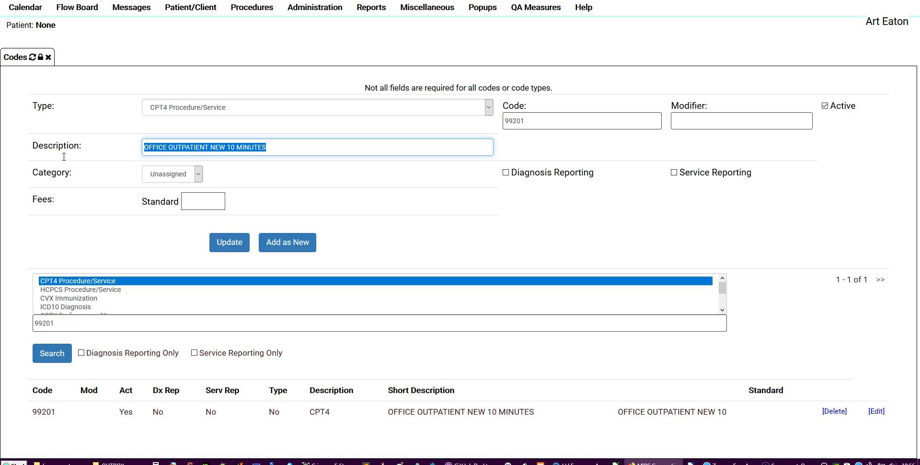
{"action": "type", "text": "Q"}
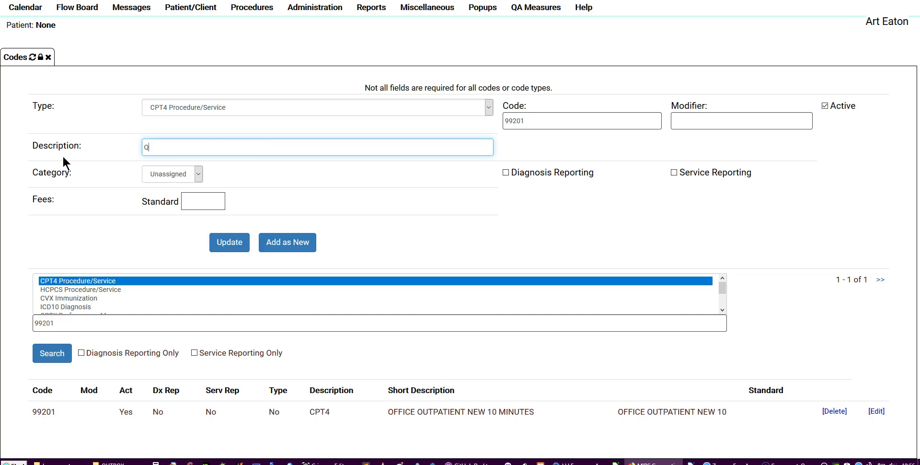
{"action": "type", "text": "uicky proctological exam"}
{"action": "left_click", "coordinate": [198, 203]}
{"action": "type", "text": "10"}
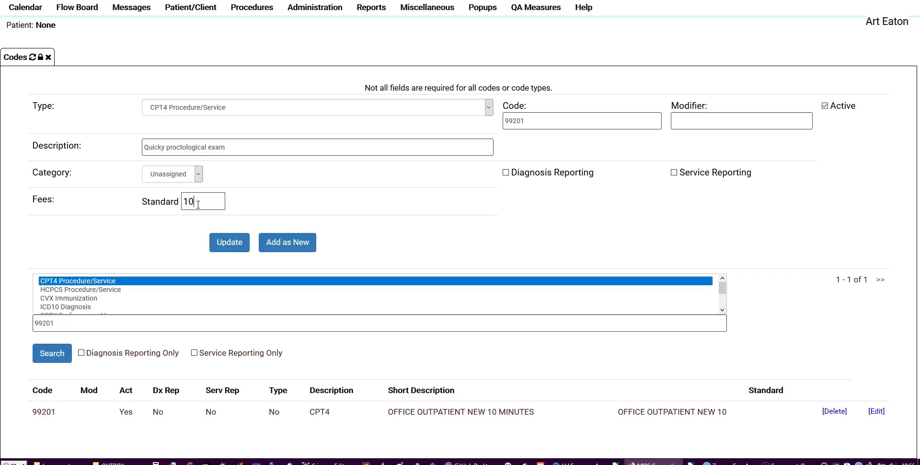
{"action": "type", "text": "000.00"}
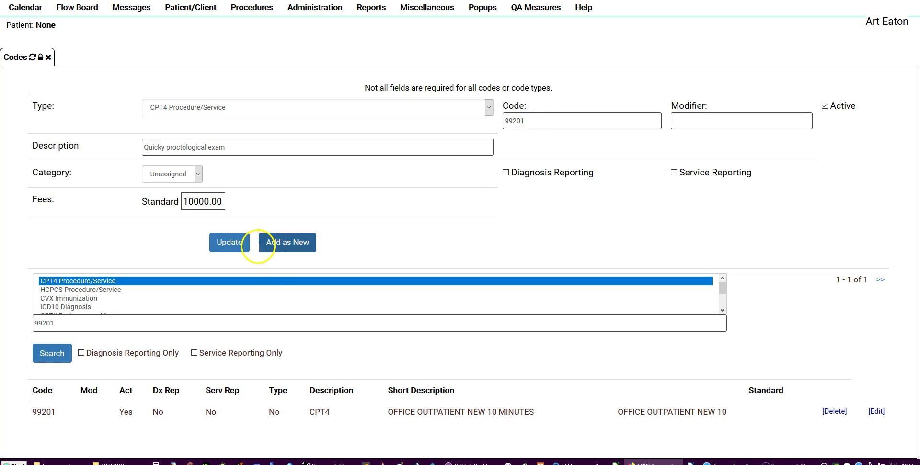
{"action": "left_click", "coordinate": [231, 249]}
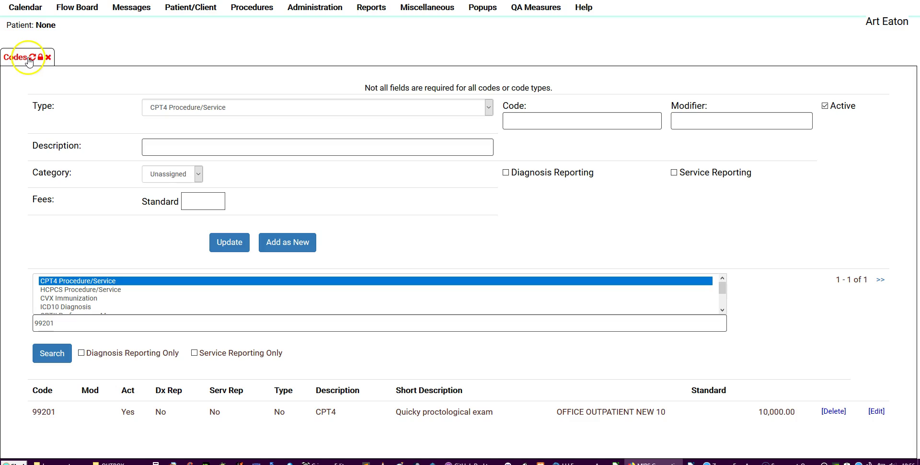
Open the test patient's record through the patient finder and review the demographics.
{"action": "mouse_move", "coordinate": [208, 15]}
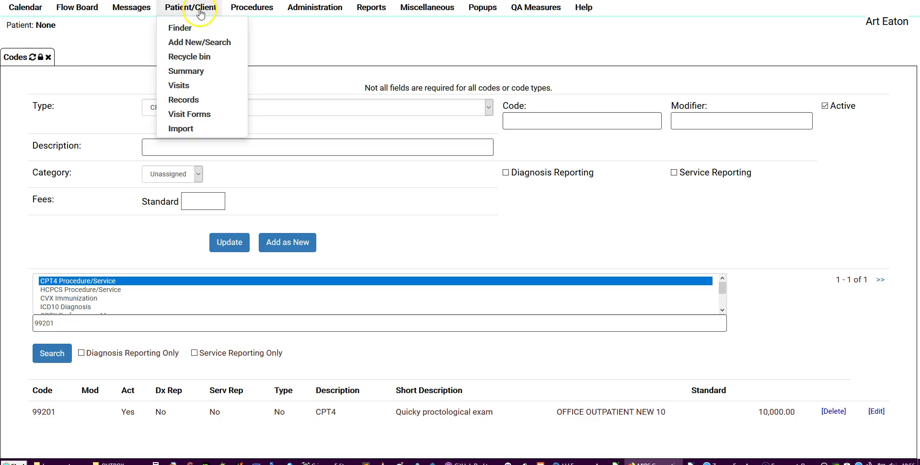
{"action": "mouse_move", "coordinate": [315, 9]}
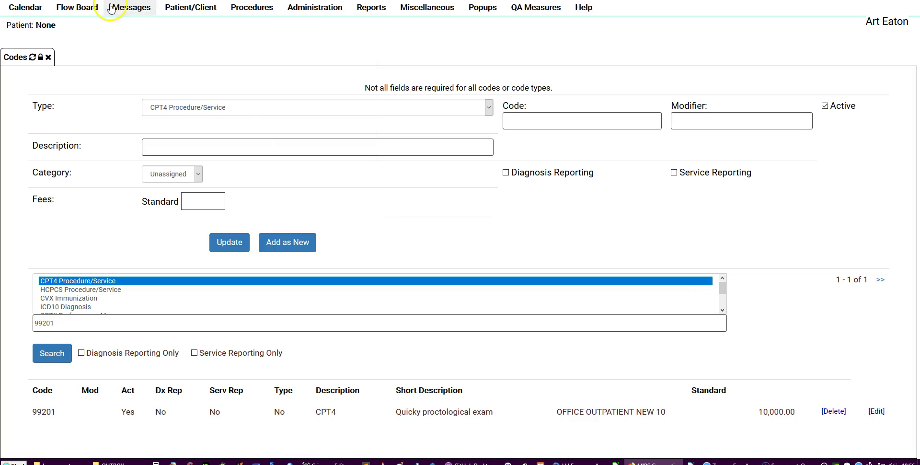
{"action": "mouse_move", "coordinate": [180, 10]}
{"action": "left_click", "coordinate": [179, 32]}
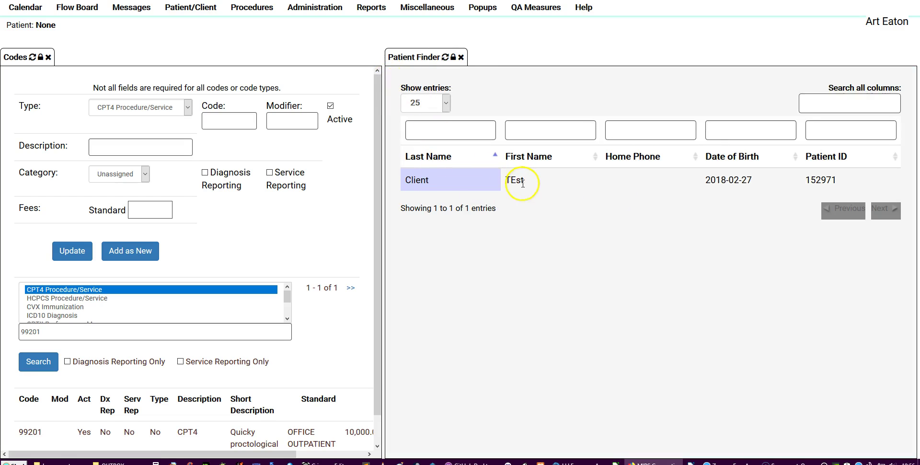
{"action": "left_click", "coordinate": [420, 185]}
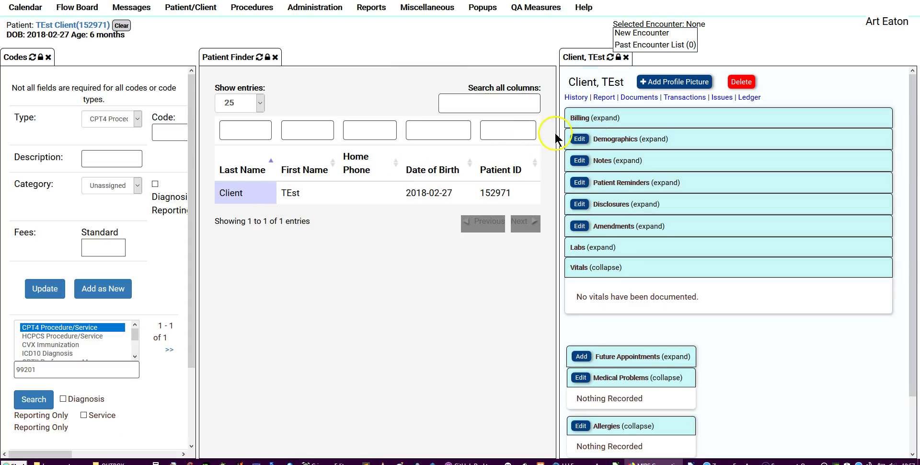
{"action": "left_click", "coordinate": [652, 139]}
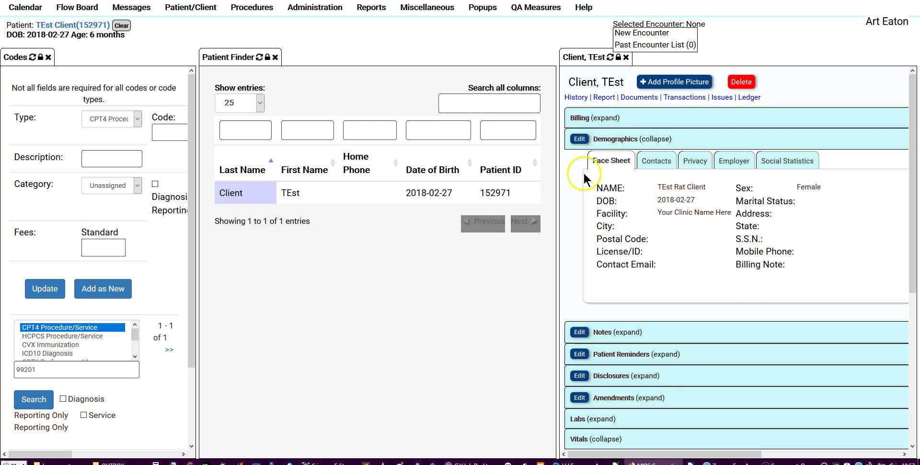
{"action": "left_click", "coordinate": [646, 139]}
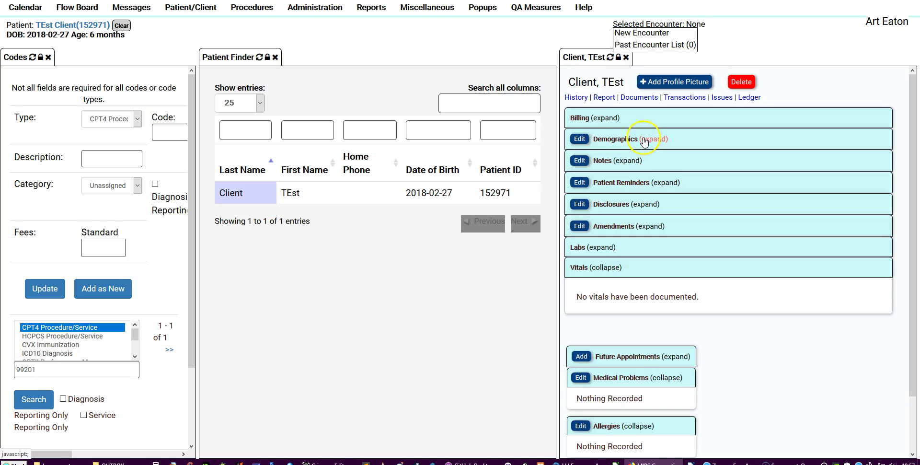
Open the existing clinic in the facilities list for editing, and close the patient finder to give the form more room.
{"action": "left_click", "coordinate": [323, 9]}
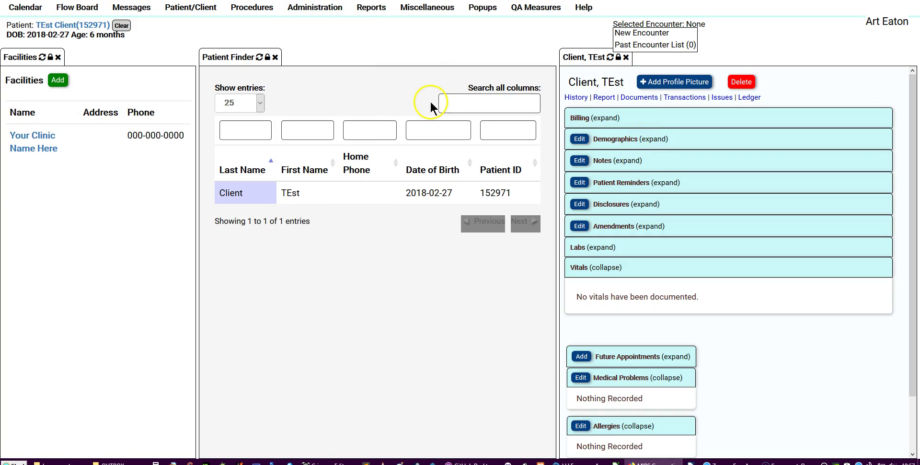
{"action": "left_click_drag", "start_coordinate": [198, 148], "coordinate": [383, 142]}
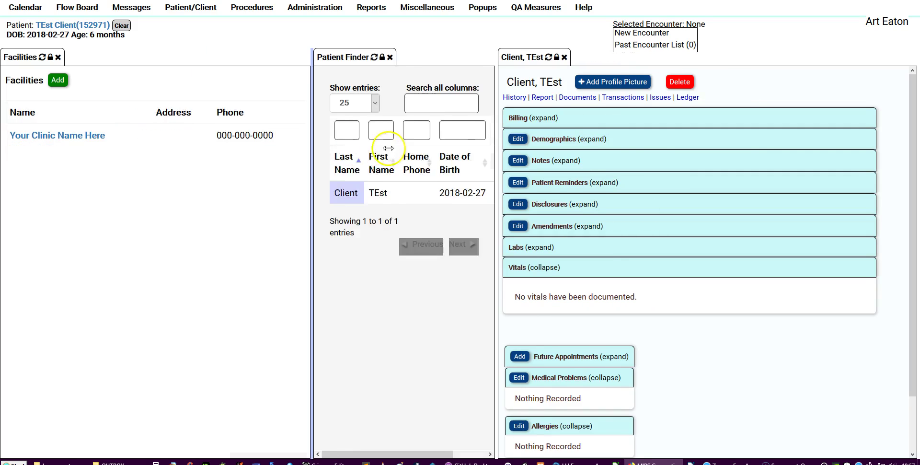
{"action": "left_click", "coordinate": [44, 136]}
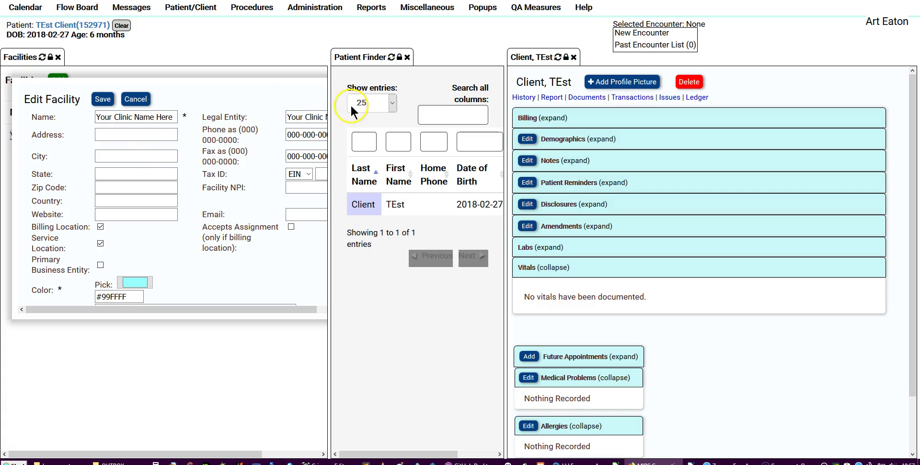
{"action": "left_click_drag", "start_coordinate": [328, 102], "coordinate": [423, 100]}
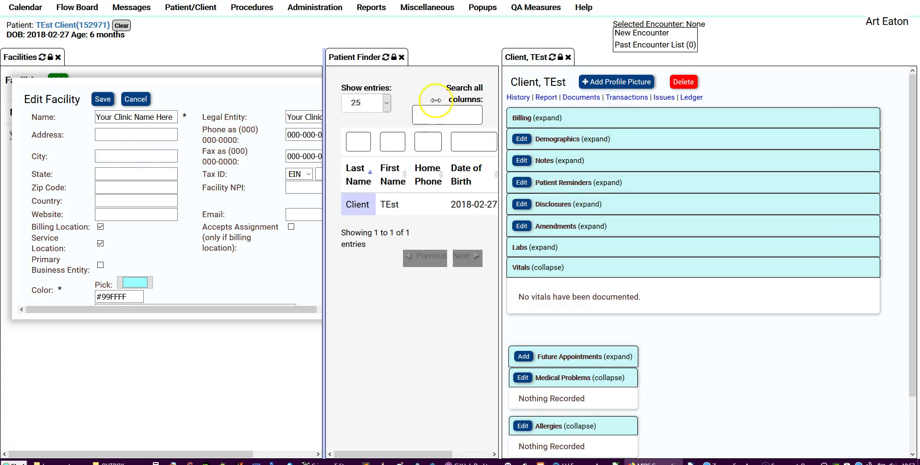
{"action": "left_click", "coordinate": [402, 58]}
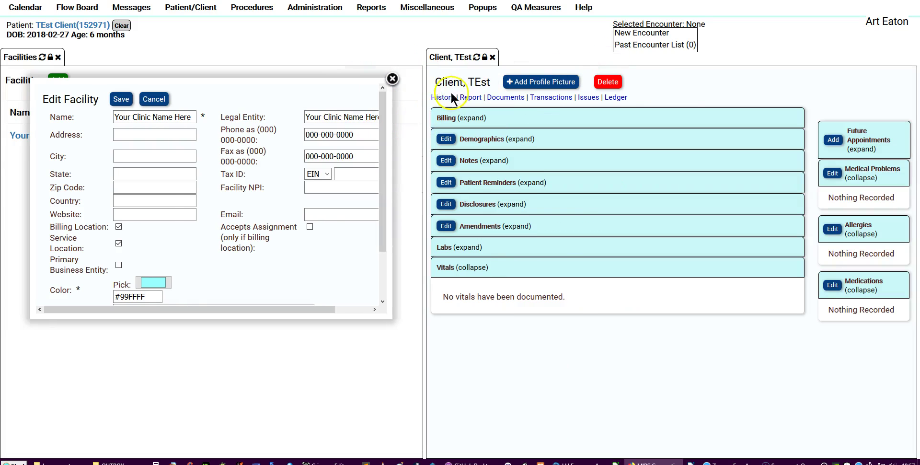
{"action": "left_click_drag", "start_coordinate": [424, 93], "coordinate": [544, 93]}
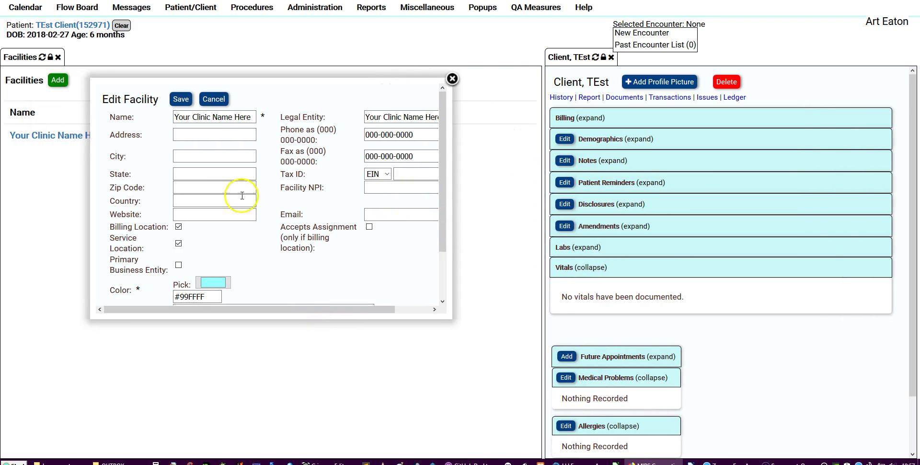
{"action": "left_click_drag", "start_coordinate": [306, 310], "coordinate": [318, 322]}
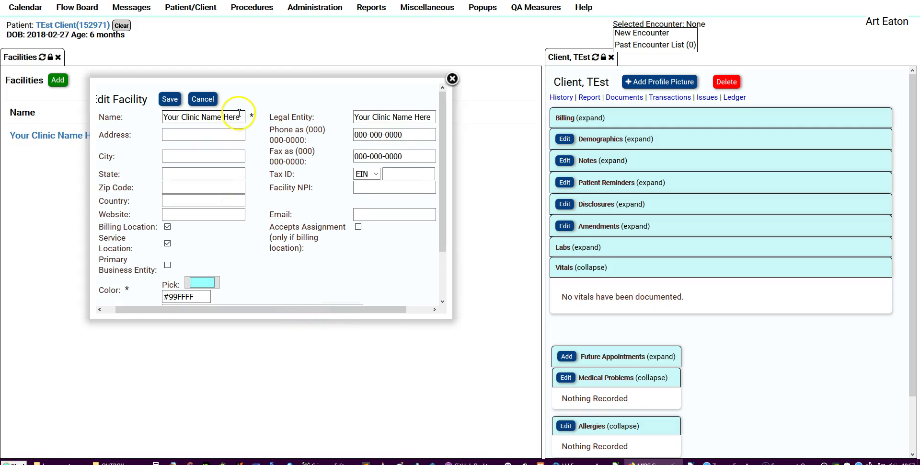
Rename the facility to "Art's Clinic" and set its legal entity to "Sunshine illegal Services Very Limited.".
{"action": "left_click_drag", "start_coordinate": [240, 116], "coordinate": [164, 120]}
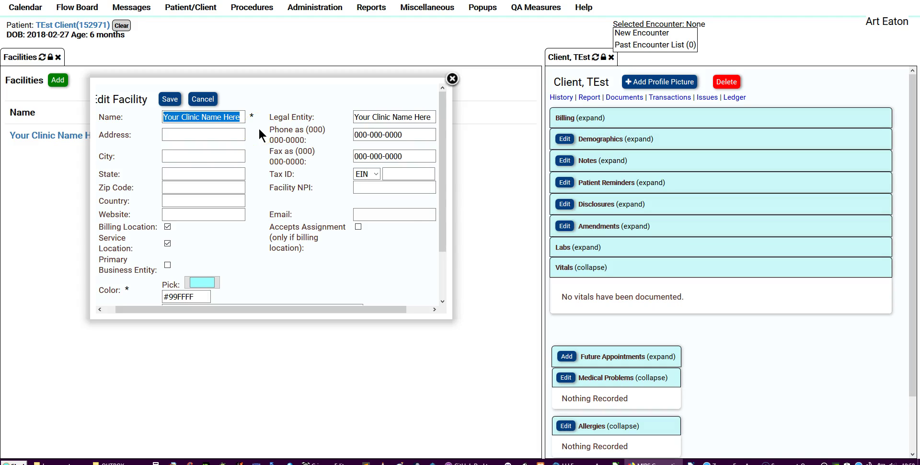
{"action": "type", "text": "A"}
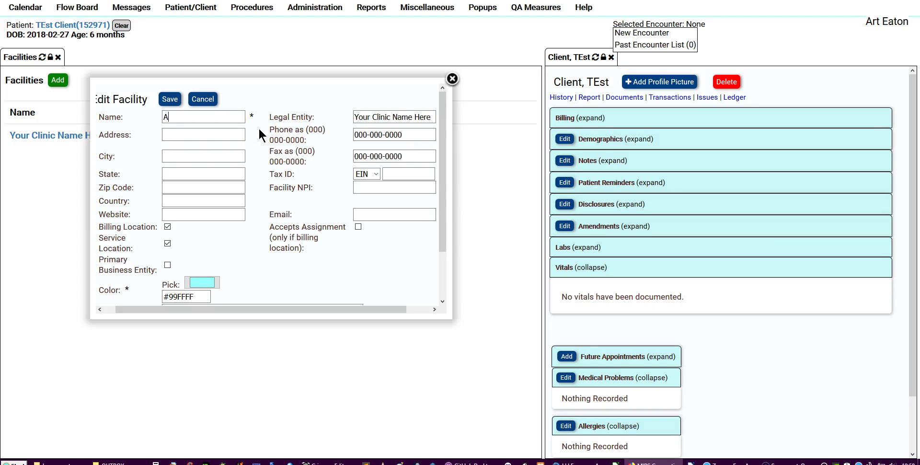
{"action": "type", "text": "rt's Clinic"}
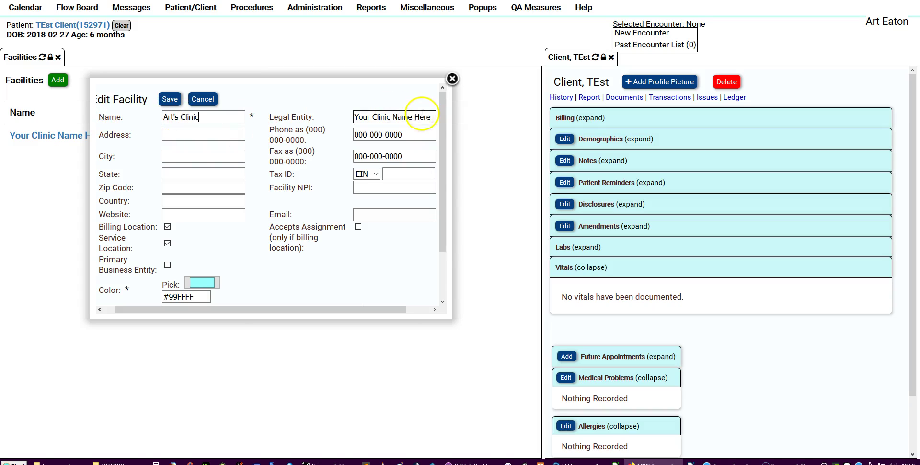
{"action": "left_click_drag", "start_coordinate": [434, 116], "coordinate": [344, 115]}
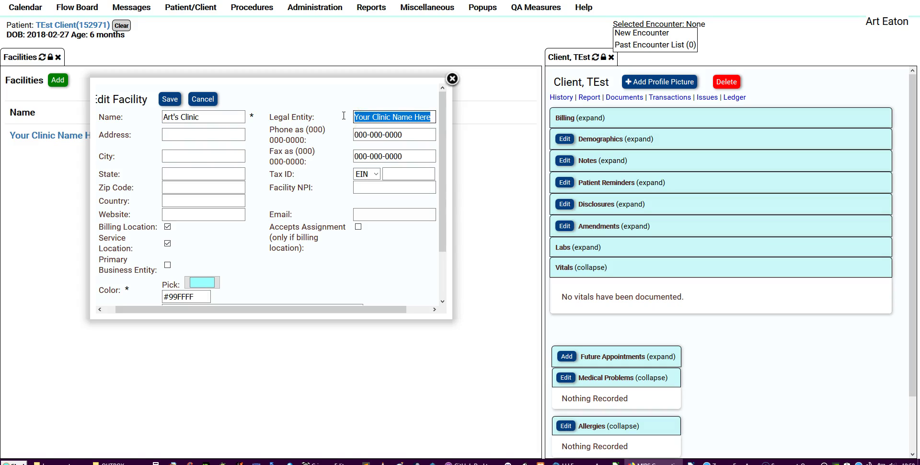
{"action": "type", "text": "Sunshine"}
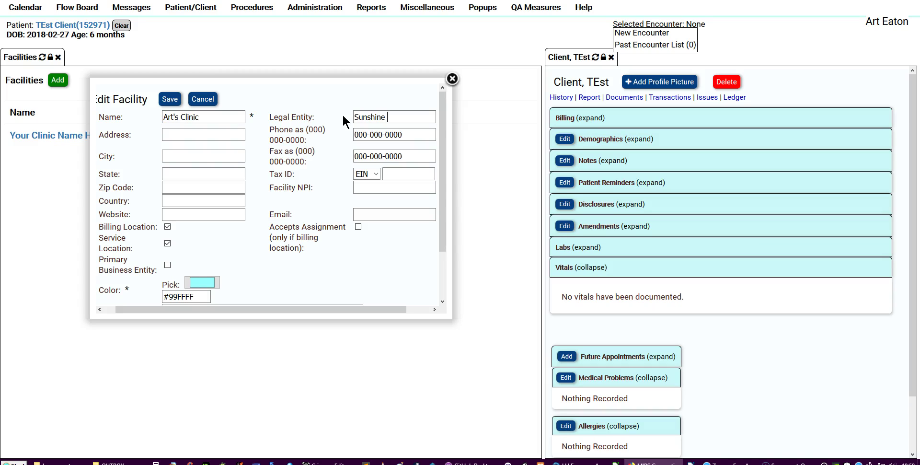
{"action": "type", "text": "illeg"}
{"action": "type", "text": "al"}
{"action": "type", "text": " Service"}
{"action": "type", "text": "s Very"}
{"action": "type", "text": " Limited"}
{"action": "type", "text": "."}
{"action": "left_click", "coordinate": [394, 117]}
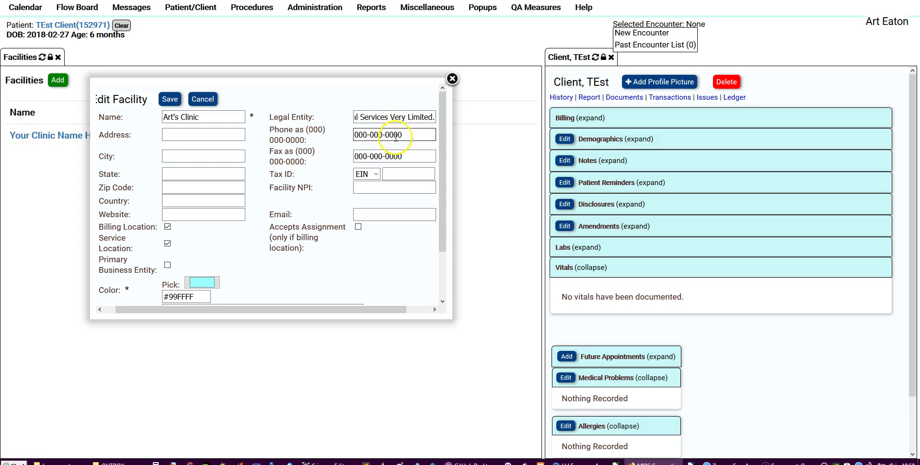
Enter the facility's EIN tax ID and facility NPI, and mark it as the primary business entity.
{"action": "left_click", "coordinate": [392, 174]}
{"action": "type", "text": "123456789"}
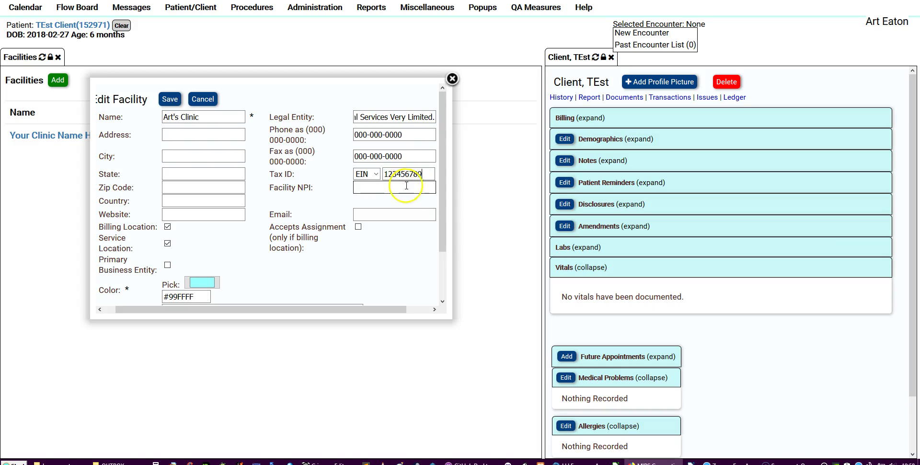
{"action": "left_click", "coordinate": [363, 191]}
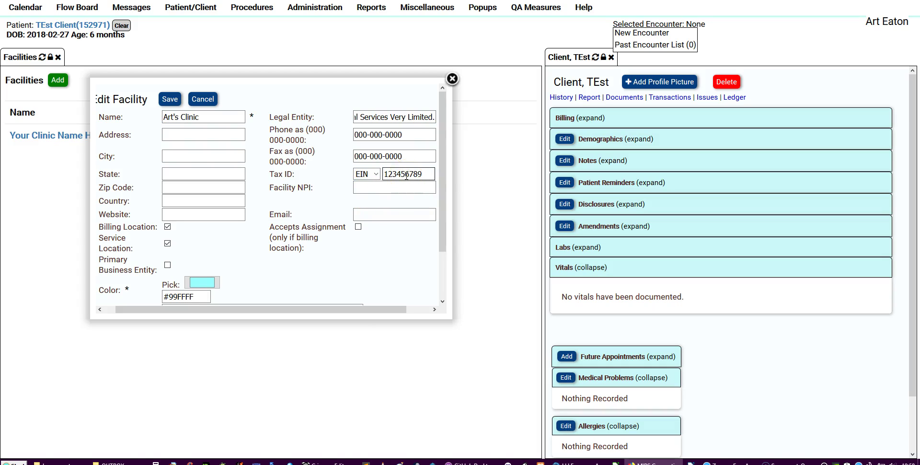
{"action": "left_click", "coordinate": [326, 189]}
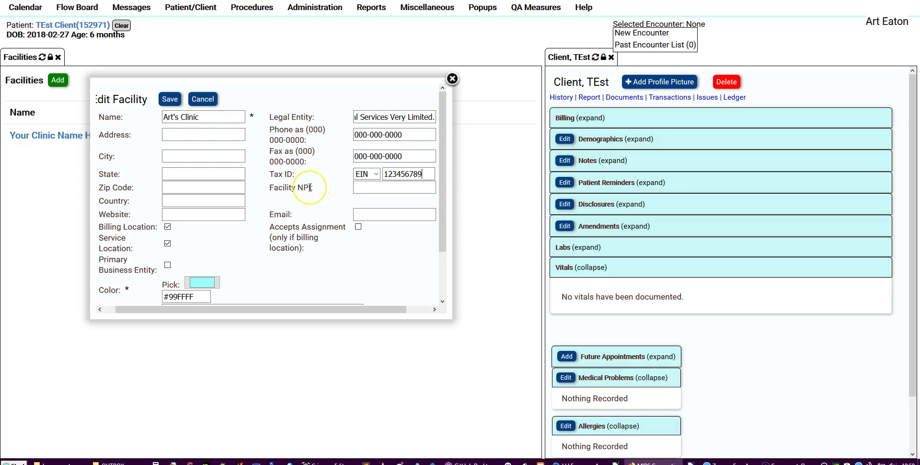
{"action": "left_click", "coordinate": [363, 189]}
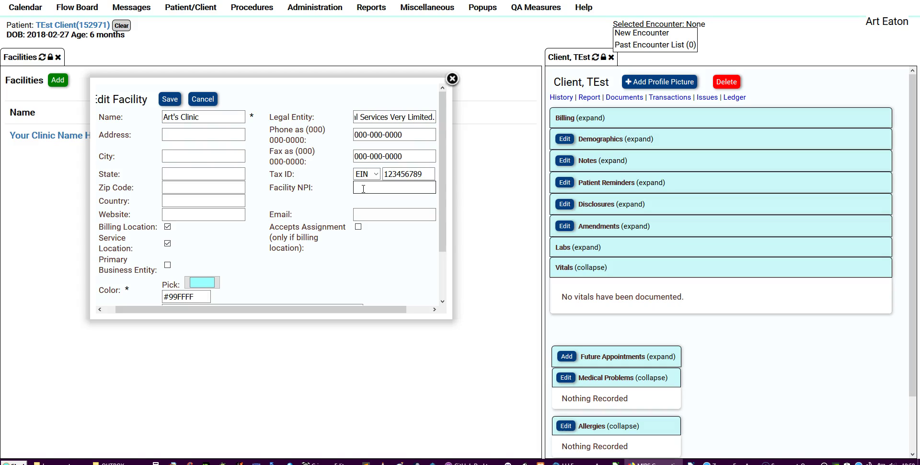
{"action": "left_click", "coordinate": [362, 188]}
{"action": "type", "text": "1234567890"}
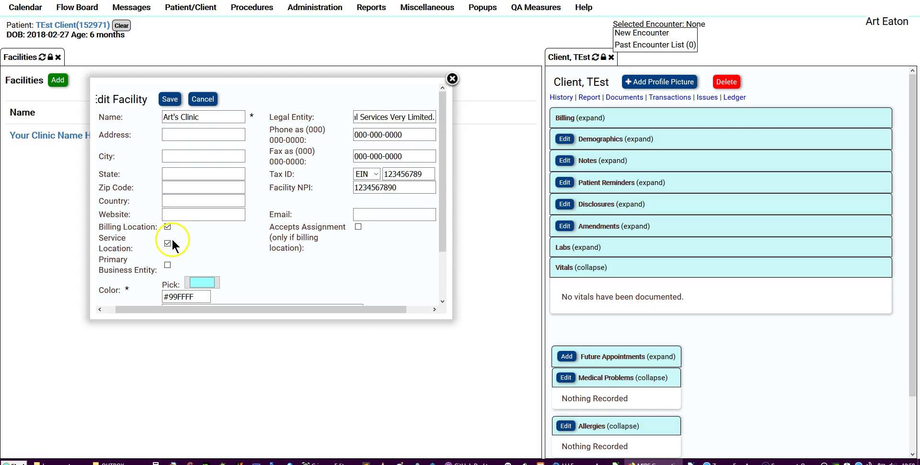
{"action": "left_click", "coordinate": [167, 265]}
Enter the facility's street address and city, and accept the saved address suggestion to fill in the state, zip code and e-mail.
{"action": "left_click", "coordinate": [177, 134]}
{"action": "type", "text": "123"}
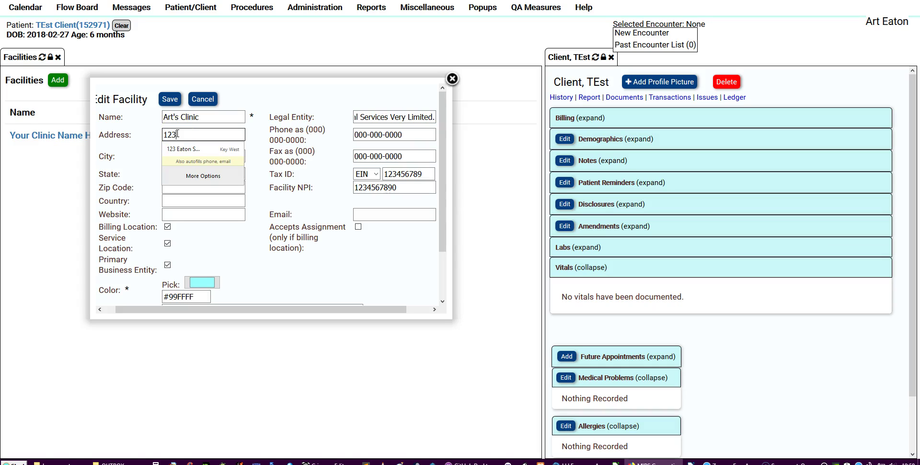
{"action": "type", "text": " Mai"}
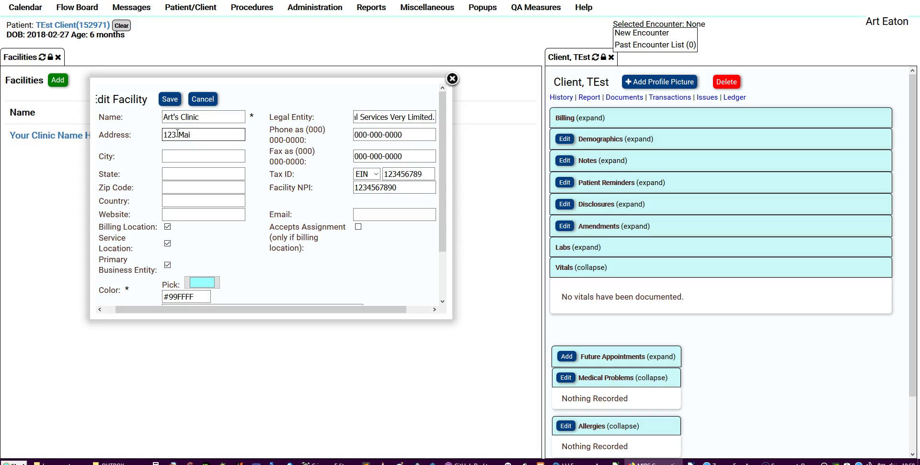
{"action": "type", "text": "n Street"}
{"action": "left_click", "coordinate": [179, 156]}
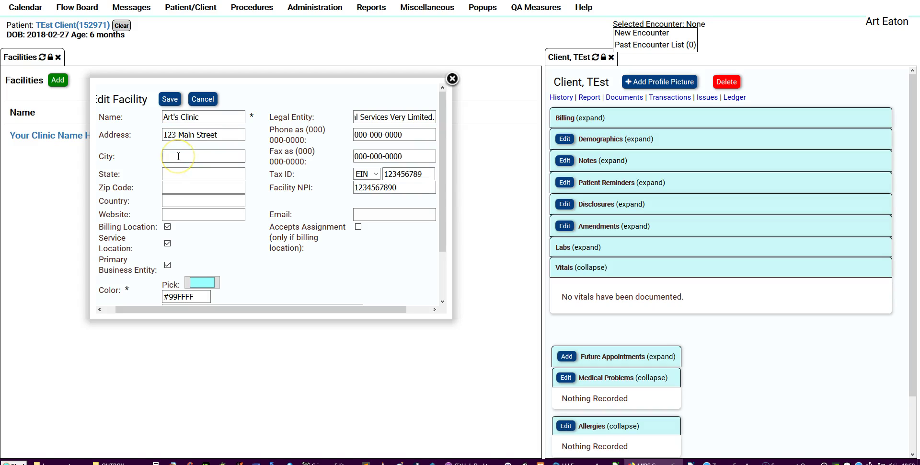
{"action": "type", "text": "Key West"}
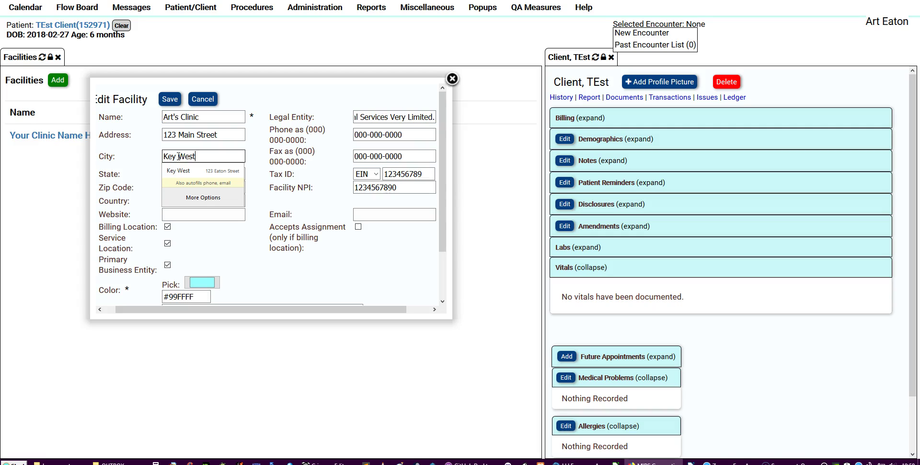
{"action": "left_click", "coordinate": [173, 170]}
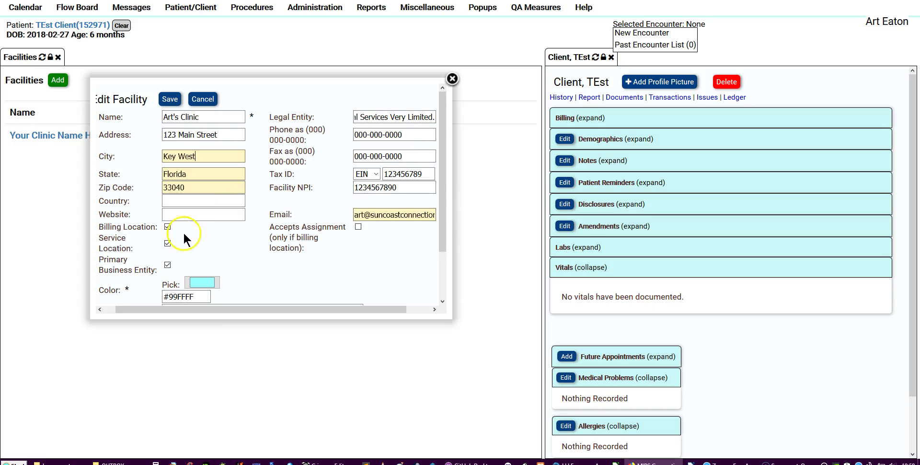
Change the facility's color to the purple #7b05ad.
{"action": "left_click", "coordinate": [174, 201]}
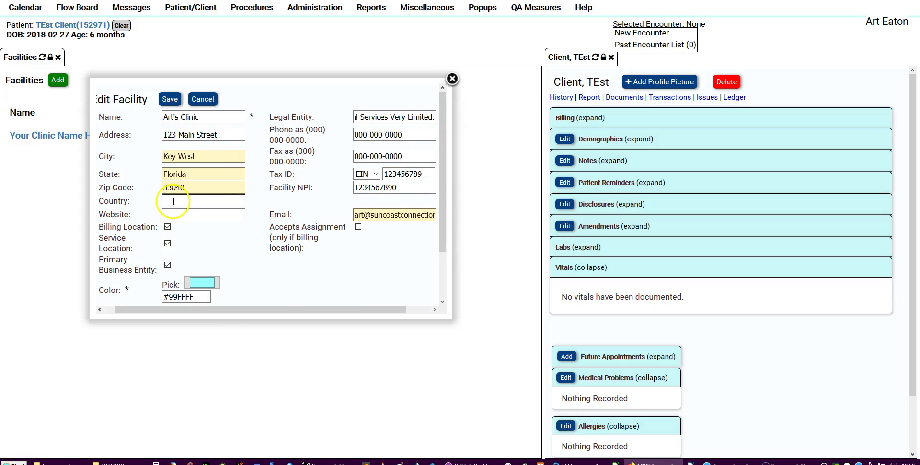
{"action": "left_click", "coordinate": [194, 282]}
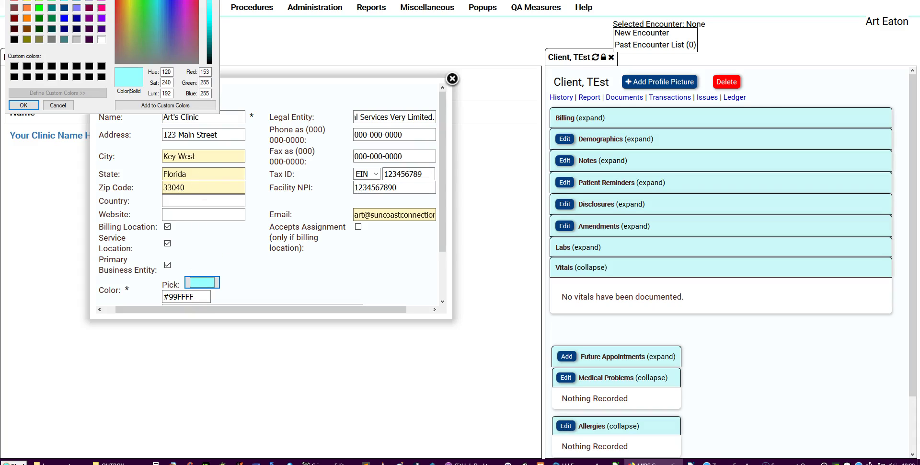
{"action": "left_click", "coordinate": [172, 0]}
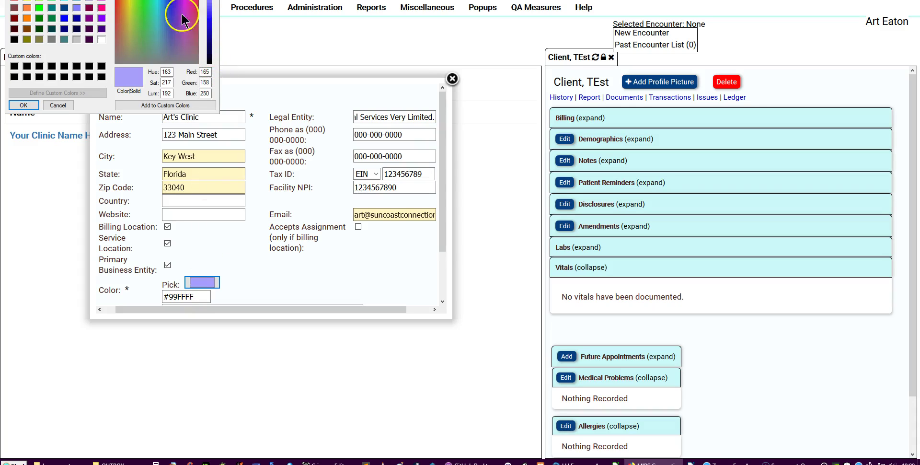
{"action": "left_click", "coordinate": [209, 33]}
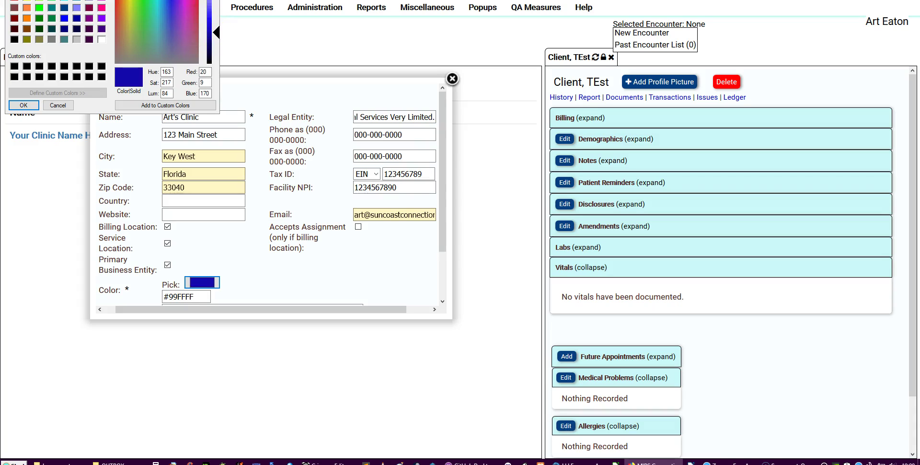
{"action": "left_click", "coordinate": [181, 0]}
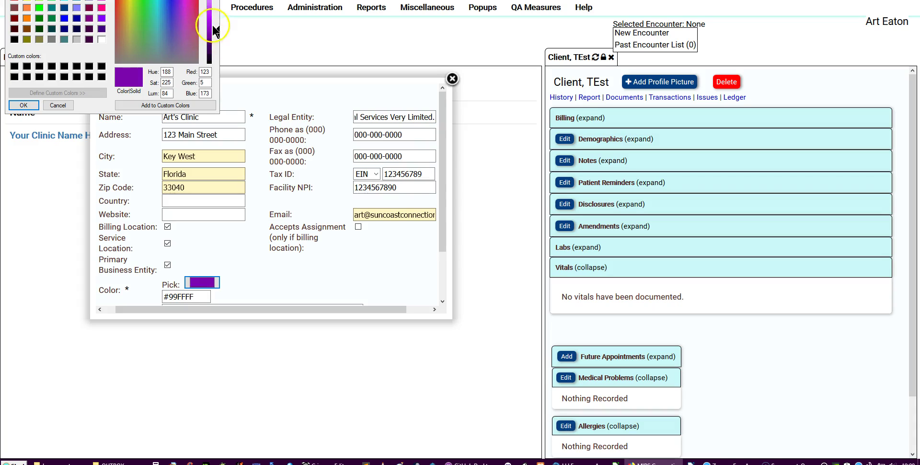
{"action": "left_click", "coordinate": [24, 105]}
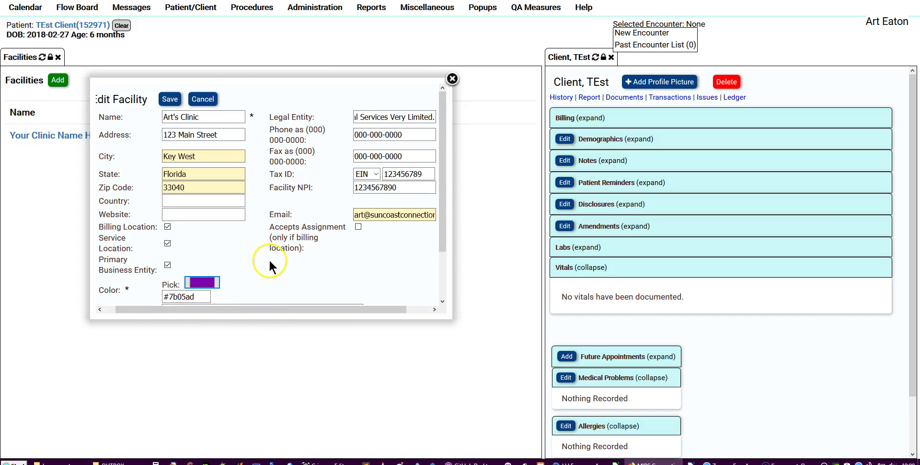
Set the facility's POS code to "11: Office" and go to the billing attention field.
{"action": "scroll", "coordinate": [268, 262], "scroll_direction": "down", "scroll_amount": 1}
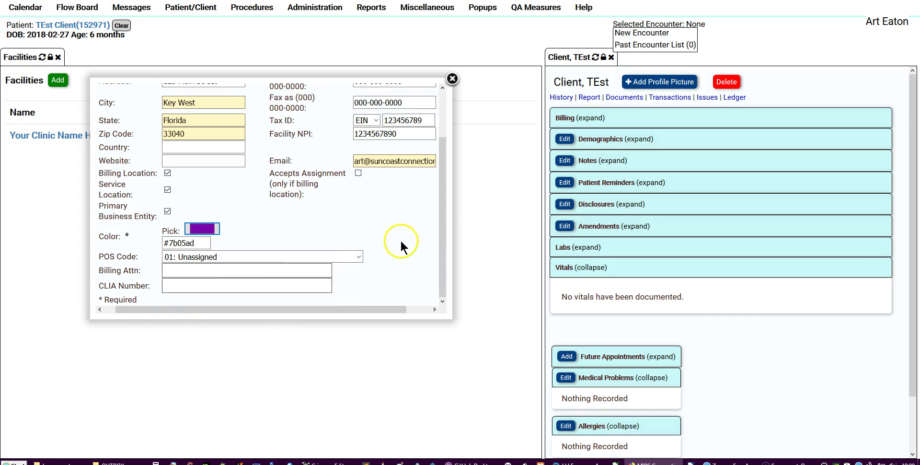
{"action": "left_click", "coordinate": [359, 256]}
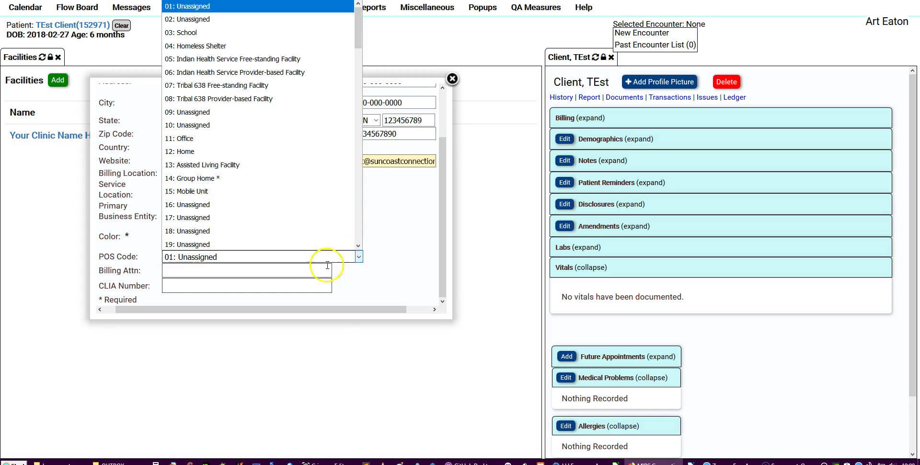
{"action": "left_click", "coordinate": [190, 139]}
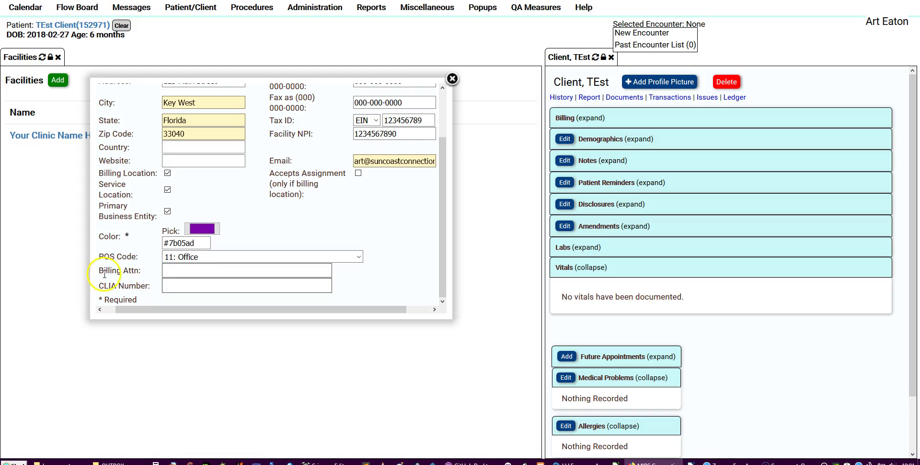
{"action": "left_click", "coordinate": [172, 271]}
{"action": "mouse_move", "coordinate": [442, 221]}
{"action": "left_mouse_down"}
{"action": "mouse_move", "coordinate": [443, 181]}
{"action": "mouse_move", "coordinate": [443, 228]}
{"action": "left_mouse_up"}
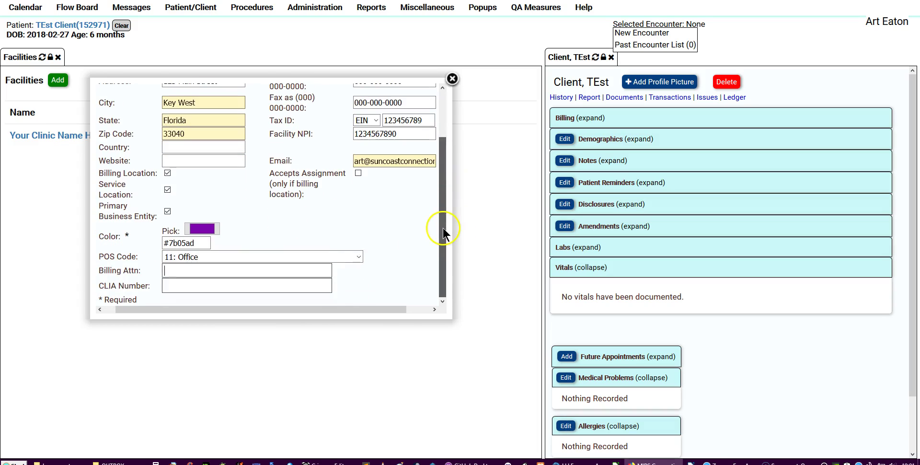
{"action": "left_click", "coordinate": [176, 273]}
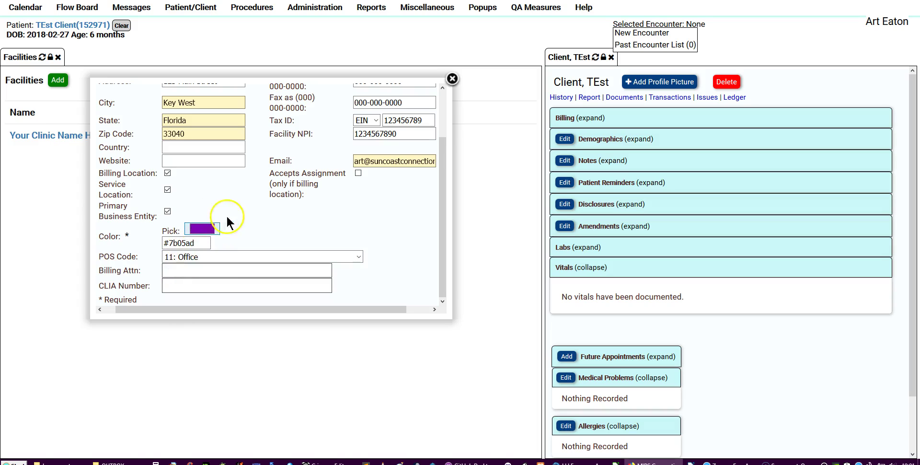
Save the facility's details and dismiss the browser's offer to update the saved address.
{"action": "scroll", "coordinate": [242, 210], "scroll_direction": "up", "scroll_amount": 2}
{"action": "scroll", "coordinate": [248, 206], "scroll_direction": "up", "scroll_amount": 1}
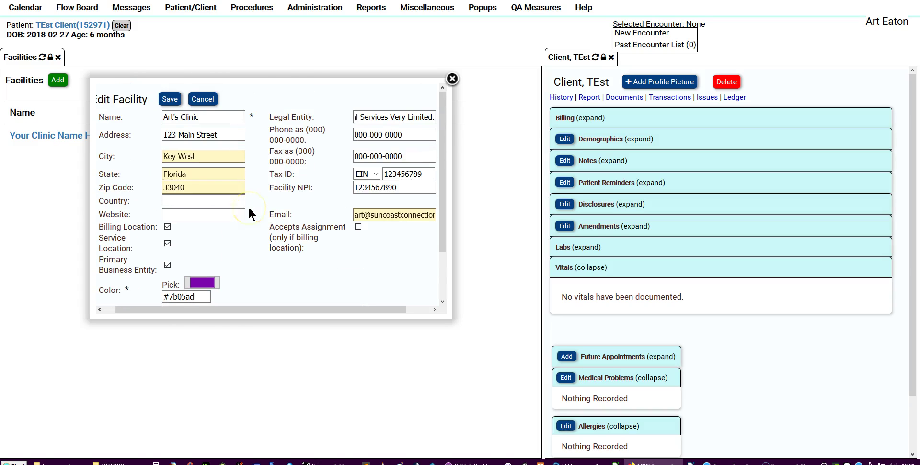
{"action": "left_click", "coordinate": [169, 100]}
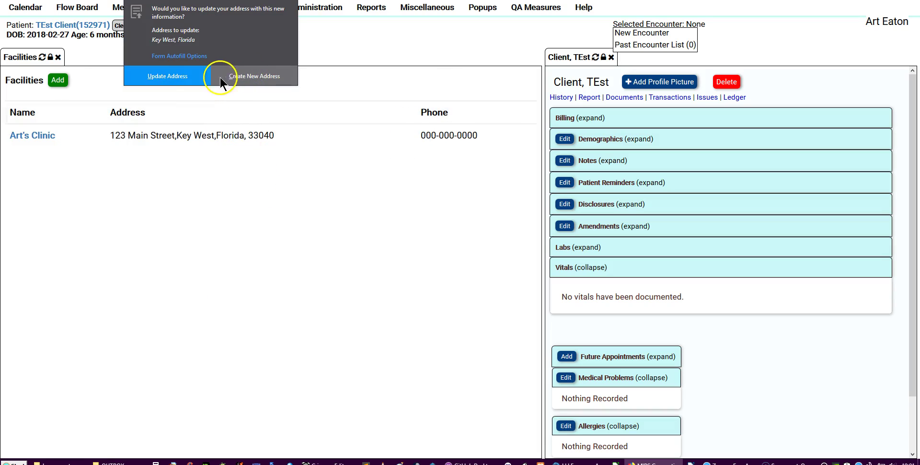
{"action": "left_click", "coordinate": [337, 40]}
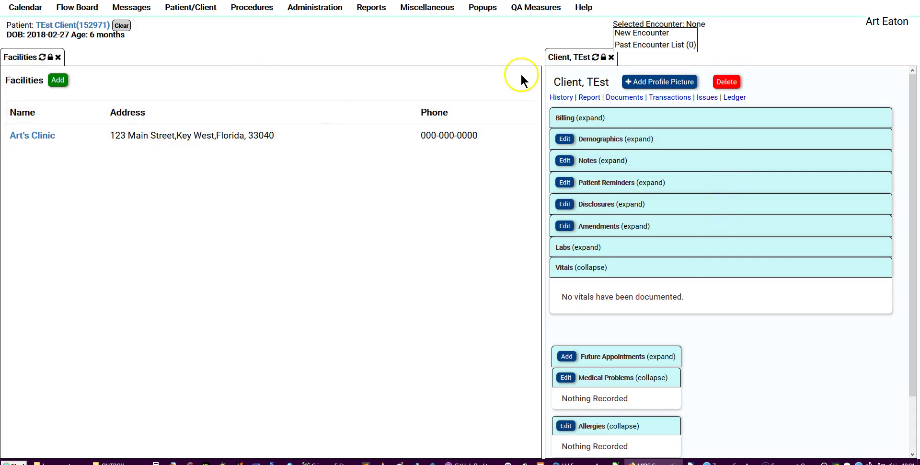
Give the patient dashboard more room, then view the patient's past encounters and the calendar.
{"action": "left_click_drag", "start_coordinate": [543, 85], "coordinate": [339, 86]}
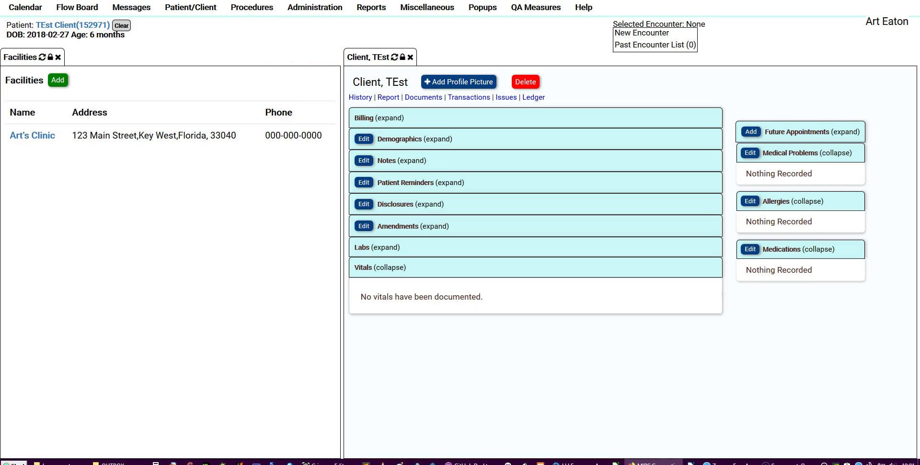
{"action": "mouse_move", "coordinate": [290, 10]}
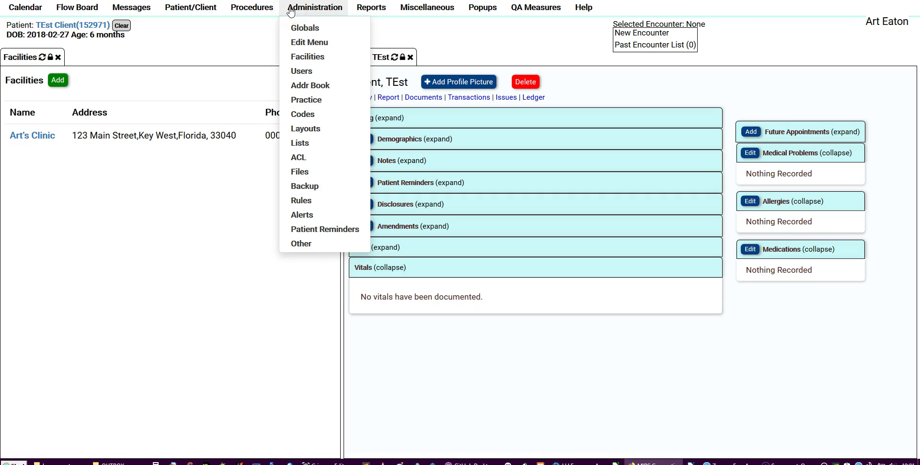
{"action": "left_click", "coordinate": [631, 47]}
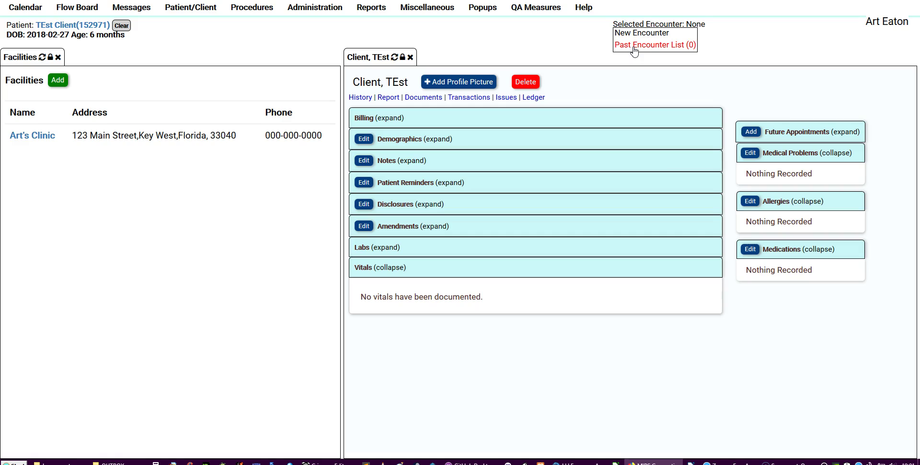
{"action": "left_click", "coordinate": [633, 48]}
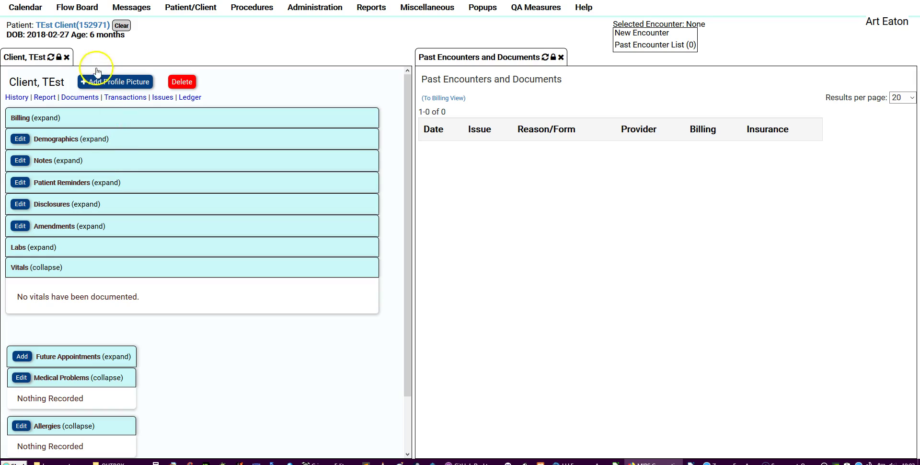
{"action": "left_click", "coordinate": [33, 9]}
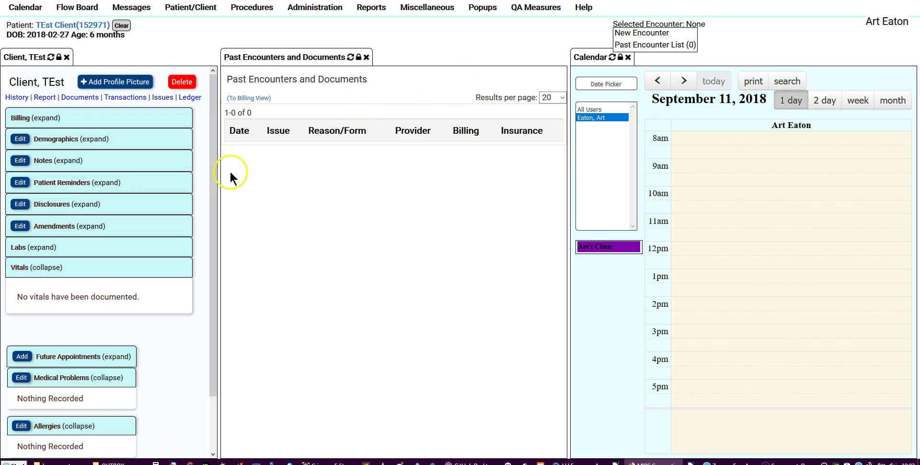
Start a new encounter for the patient with visit category Office Visit and sensitivity High, and check the date of service.
{"action": "left_click", "coordinate": [645, 34]}
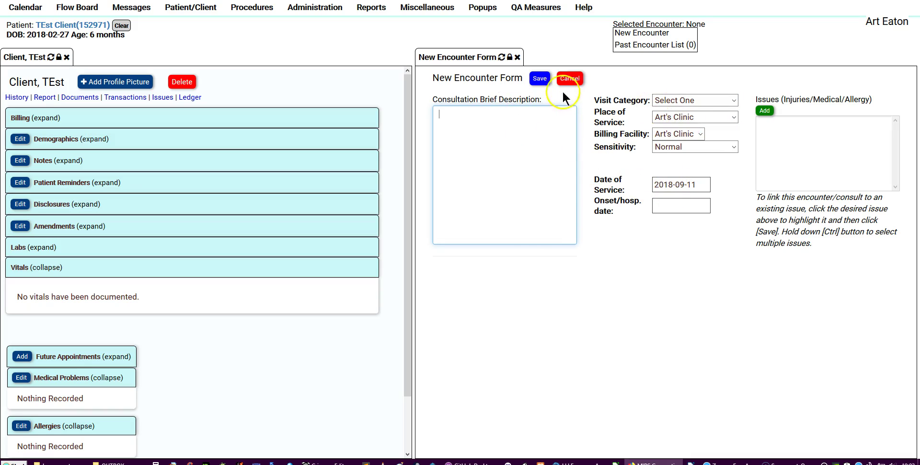
{"action": "left_click", "coordinate": [732, 100]}
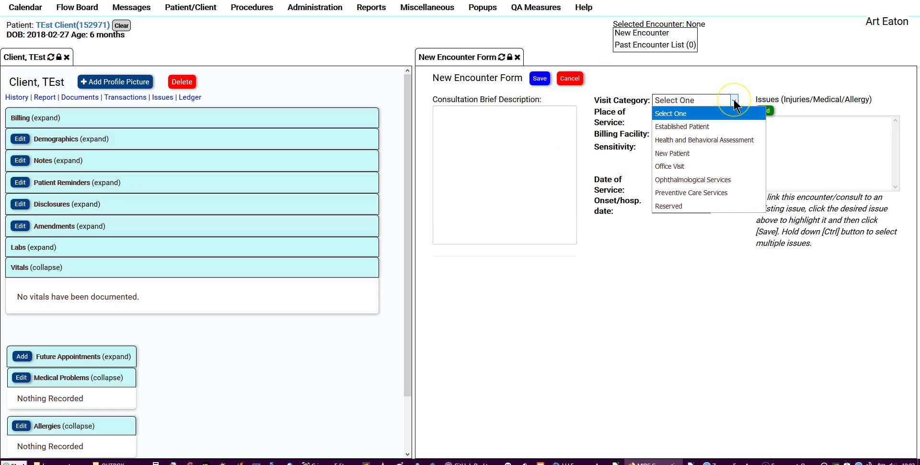
{"action": "left_click", "coordinate": [679, 166]}
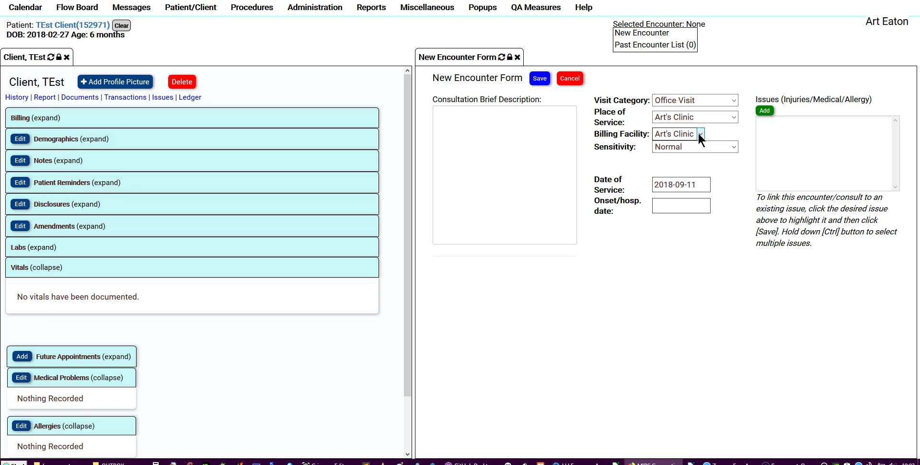
{"action": "left_click", "coordinate": [733, 147]}
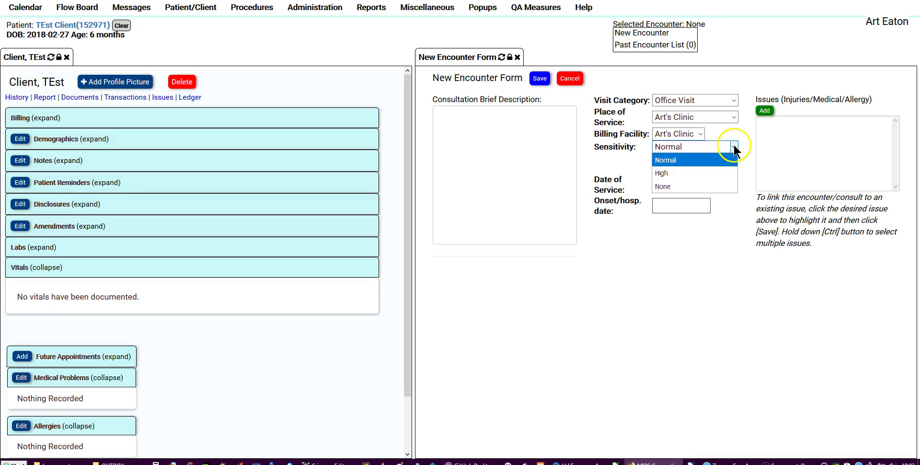
{"action": "left_click", "coordinate": [663, 172]}
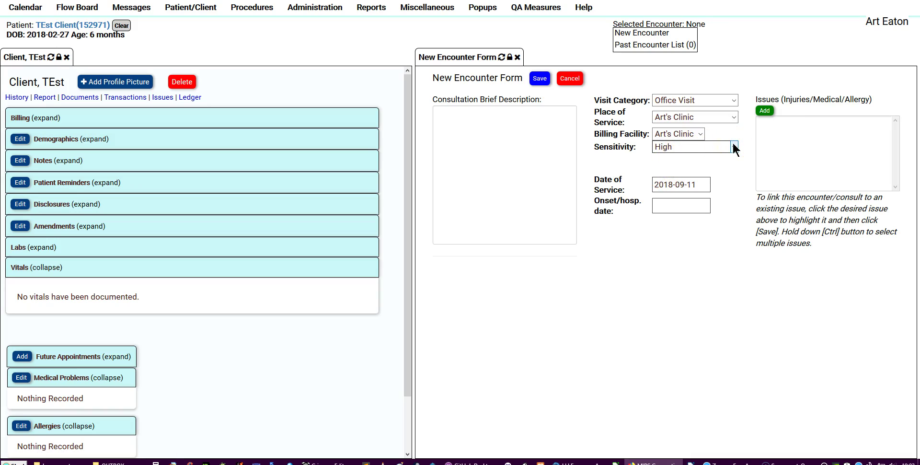
{"action": "left_click", "coordinate": [698, 184]}
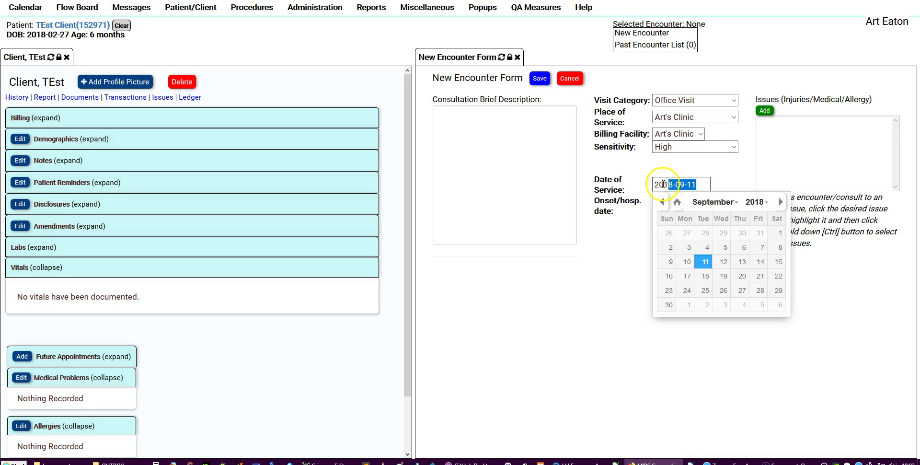
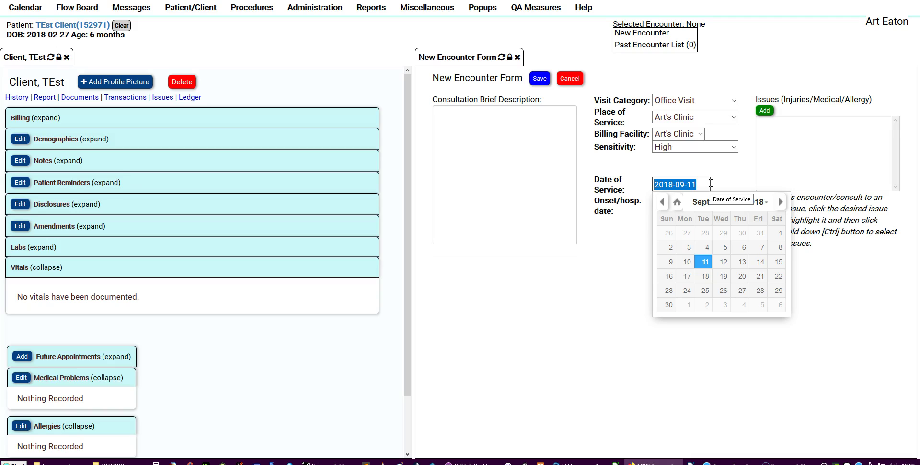
{"action": "left_click", "coordinate": [698, 184]}
{"action": "left_click", "coordinate": [698, 185]}
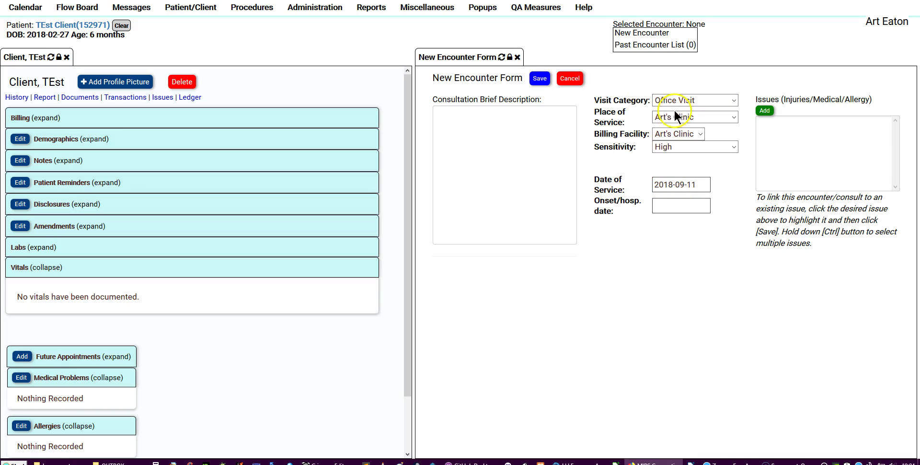
Start adding an issue of type Problem to the encounter, using the predefined title HTN.
{"action": "left_click", "coordinate": [765, 111]}
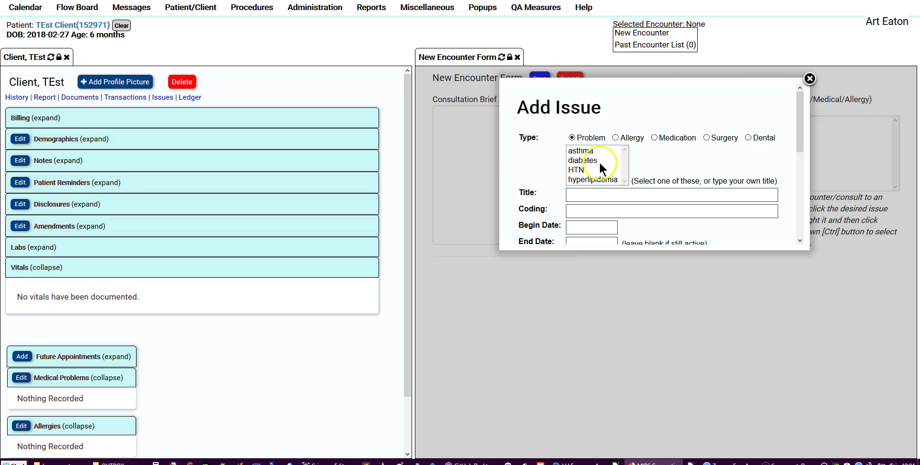
{"action": "scroll", "coordinate": [597, 160], "scroll_direction": "down", "scroll_amount": 2}
{"action": "scroll", "coordinate": [599, 148], "scroll_direction": "up", "scroll_amount": 2}
{"action": "left_click", "coordinate": [574, 170]}
{"action": "scroll", "coordinate": [665, 165], "scroll_direction": "down", "scroll_amount": 1}
{"action": "scroll", "coordinate": [665, 163], "scroll_direction": "down", "scroll_amount": 2}
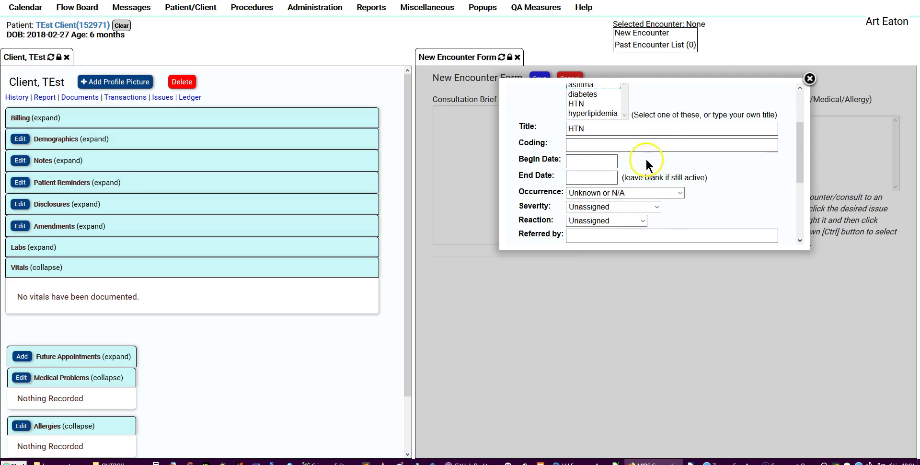
Search the ICD10 codes for "hypertension" and code the issue as I27.20, Pulmonary hypertension, unspecified.
{"action": "left_click", "coordinate": [578, 144]}
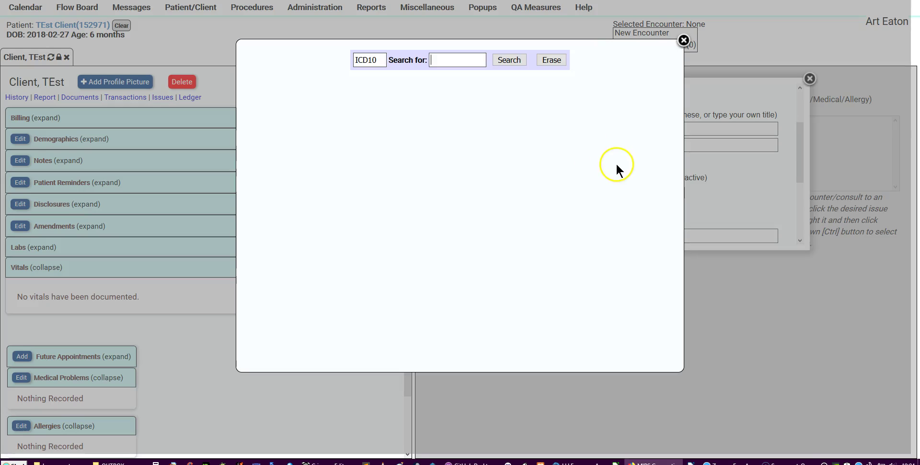
{"action": "left_click", "coordinate": [442, 59]}
{"action": "type", "text": "hy"}
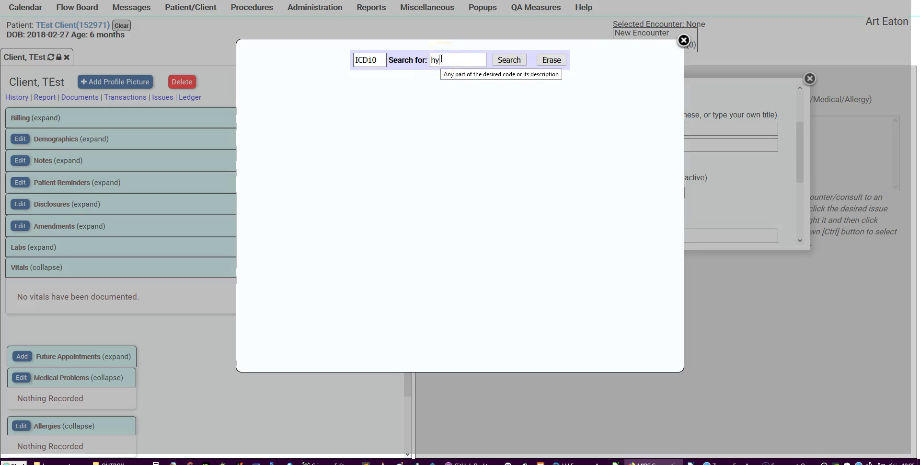
{"action": "type", "text": "pertension"}
{"action": "key", "text": "Return"}
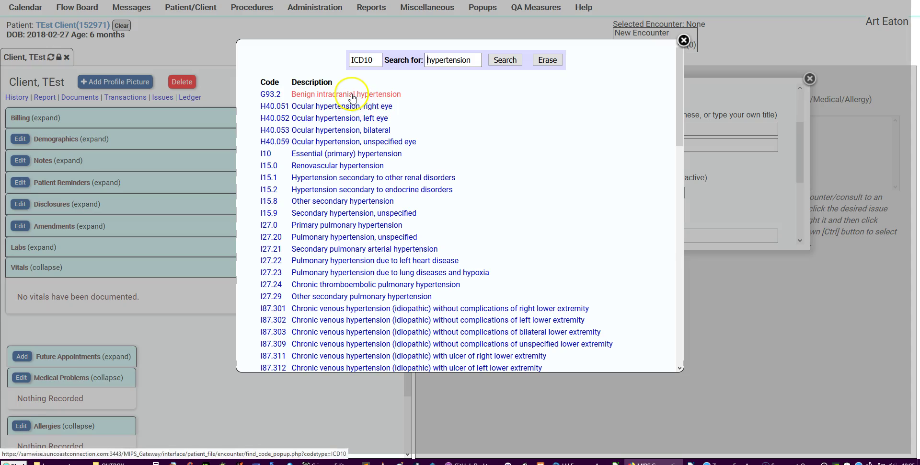
{"action": "scroll", "coordinate": [477, 171], "scroll_direction": "down", "scroll_amount": 2}
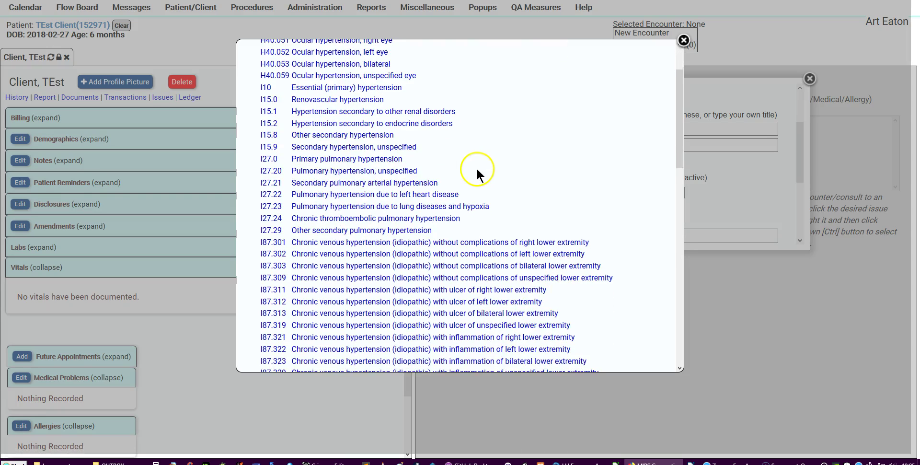
{"action": "left_click", "coordinate": [326, 171]}
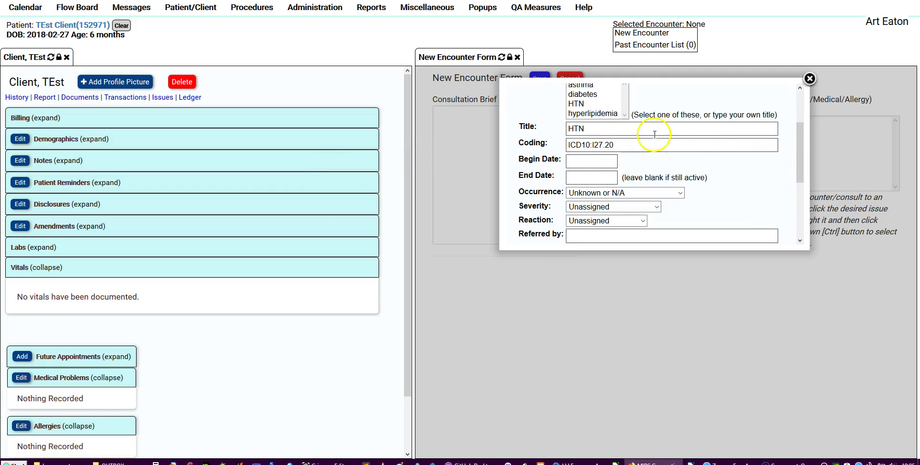
Set the HTN issue's begin date to 2018-09-11, occurrence to First and severity to Mild.
{"action": "left_click", "coordinate": [589, 162]}
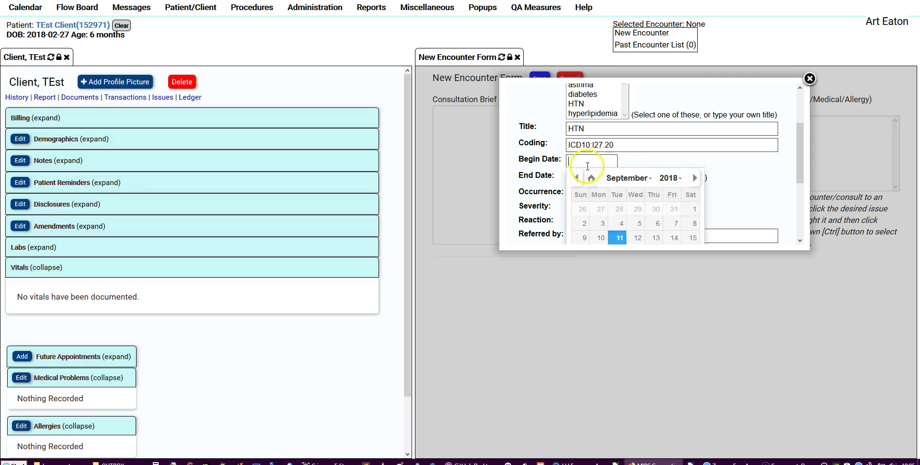
{"action": "left_click", "coordinate": [617, 238]}
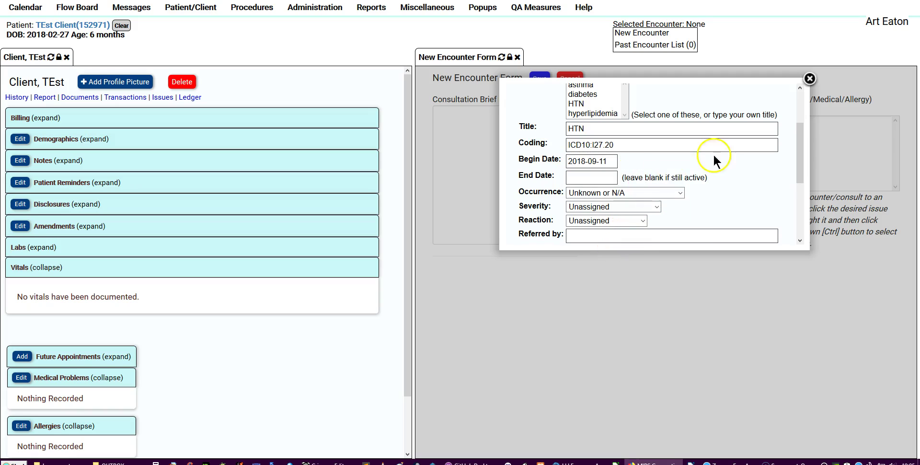
{"action": "left_click", "coordinate": [680, 193]}
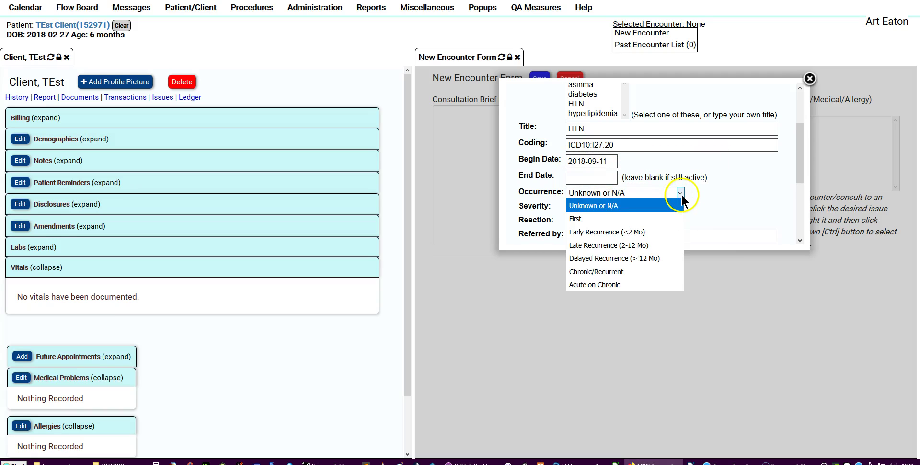
{"action": "left_click", "coordinate": [596, 218]}
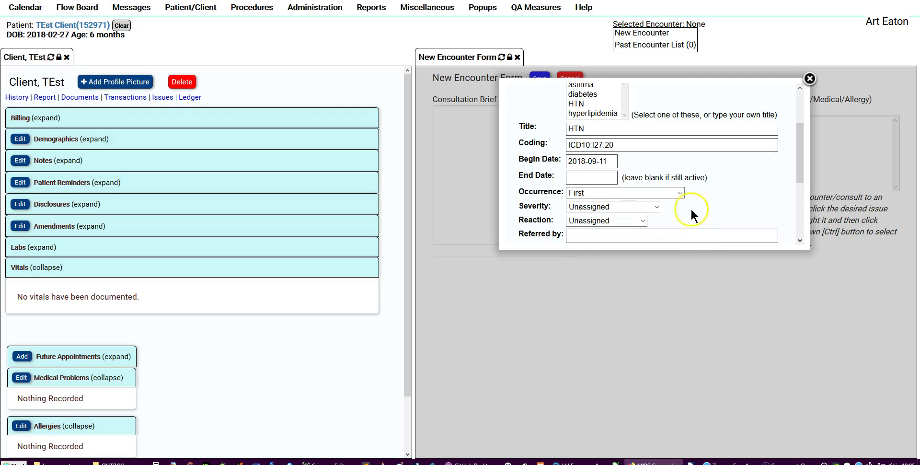
{"action": "left_click", "coordinate": [658, 206]}
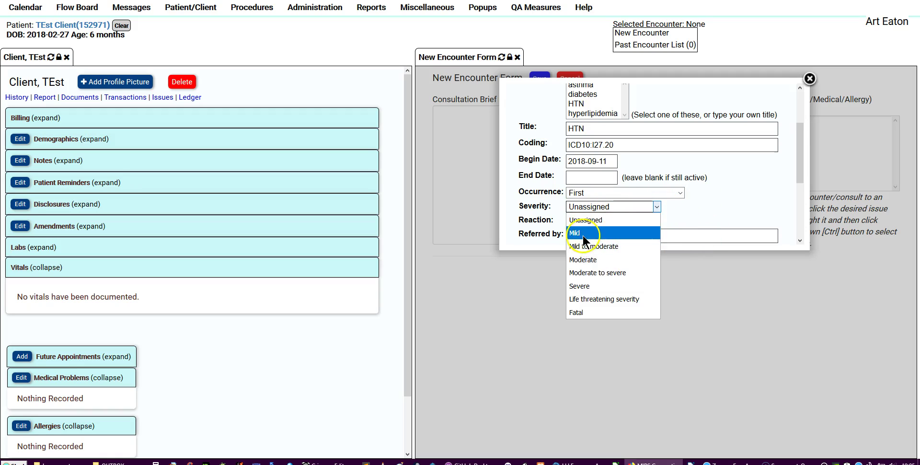
{"action": "left_click", "coordinate": [583, 234]}
{"action": "left_click", "coordinate": [643, 220]}
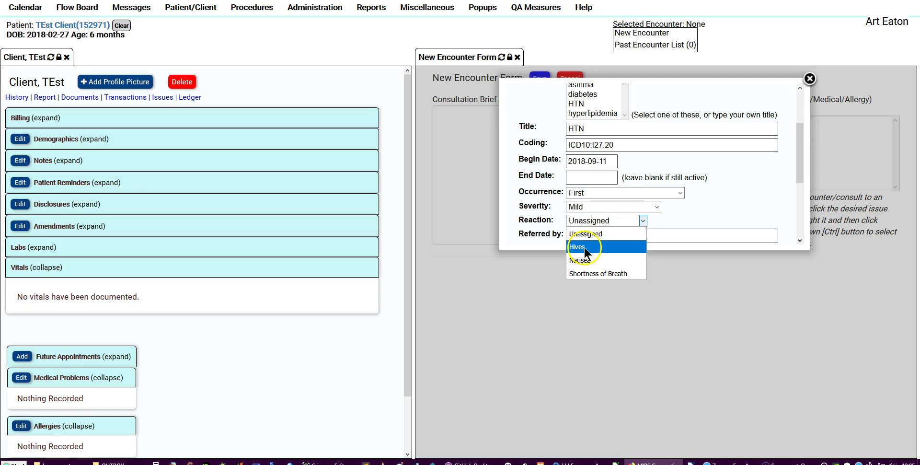
{"action": "left_click", "coordinate": [725, 214]}
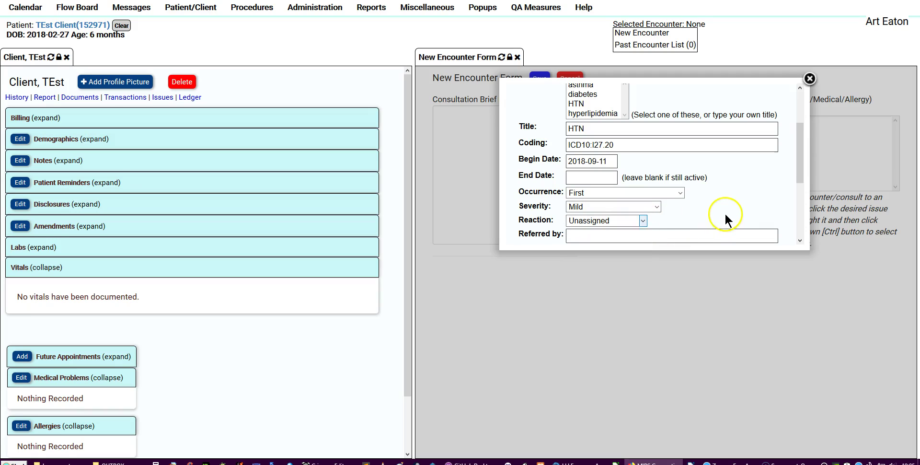
Save the HTN issue and select it in the encounter's issues list to link it.
{"action": "scroll", "coordinate": [744, 173], "scroll_direction": "up", "scroll_amount": 3}
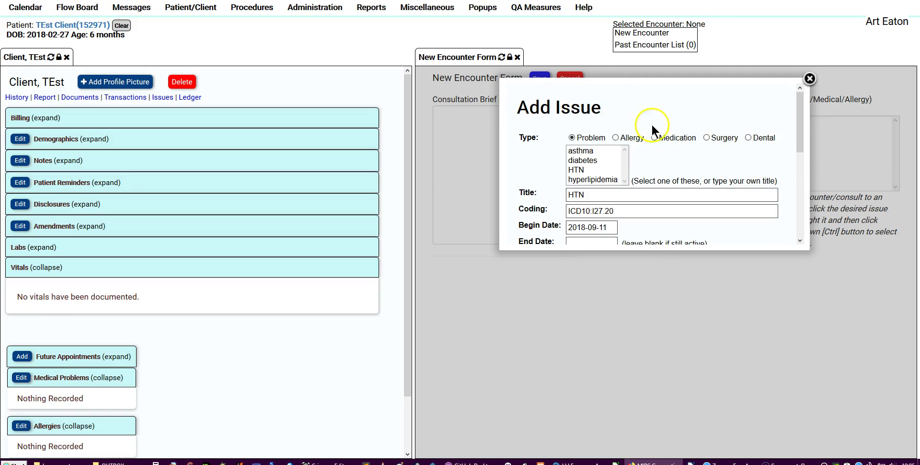
{"action": "scroll", "coordinate": [718, 123], "scroll_direction": "down", "scroll_amount": 5}
{"action": "left_click", "coordinate": [626, 229]}
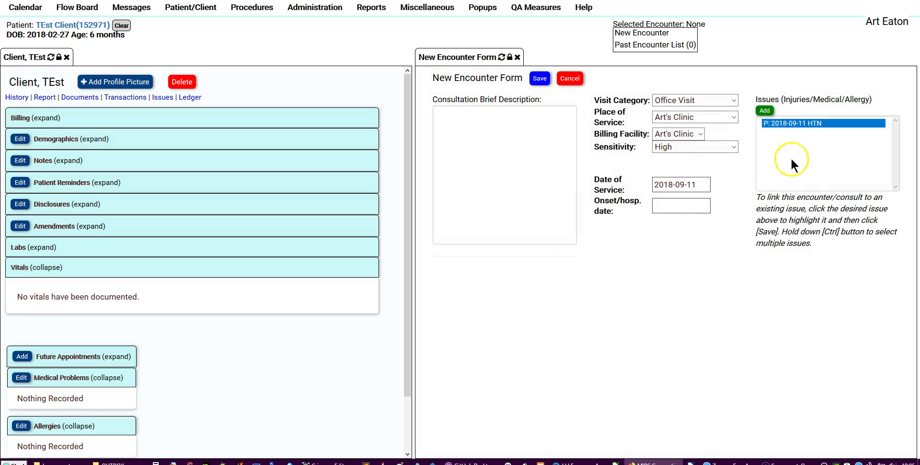
{"action": "left_click", "coordinate": [789, 138]}
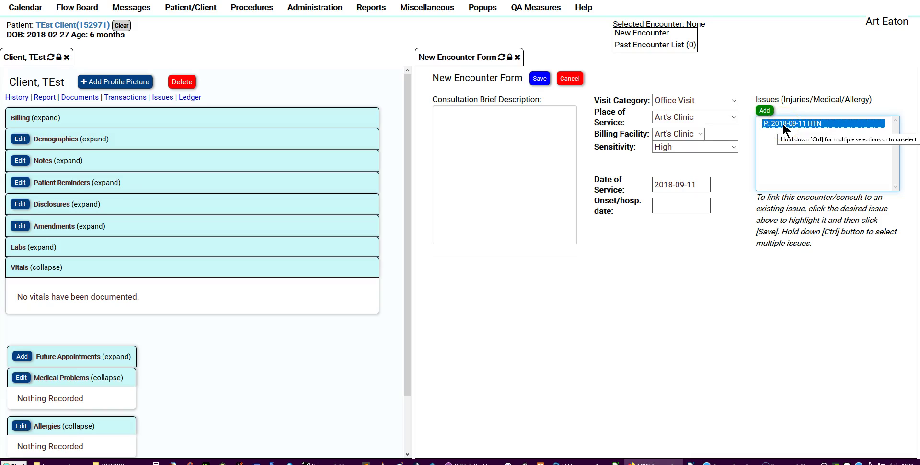
{"action": "left_click", "coordinate": [783, 122]}
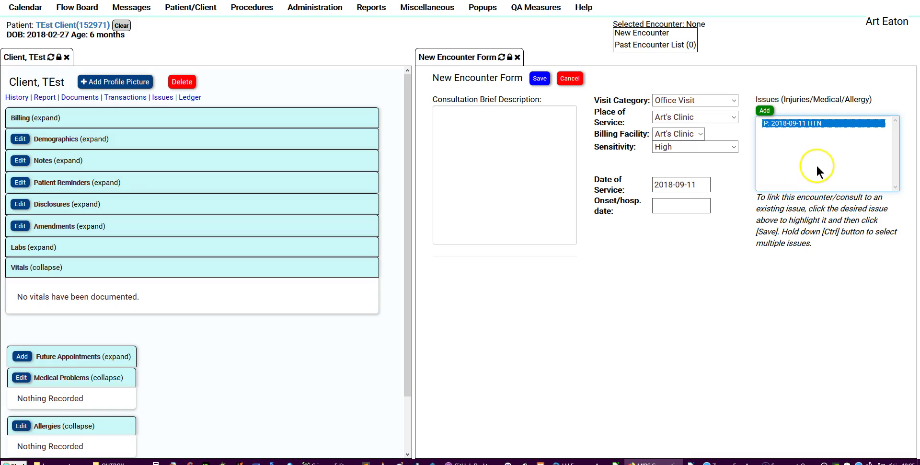
{"action": "left_click", "coordinate": [420, 9]}
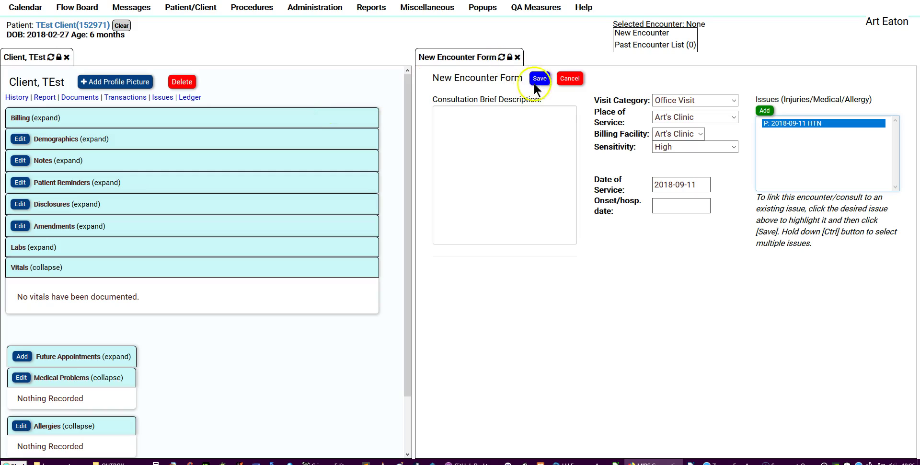
Describe the consultation as "Patient presents with complains of fast heartbeat, and a crayon protruding from left nostril." and save the encounter.
{"action": "left_click", "coordinate": [458, 113]}
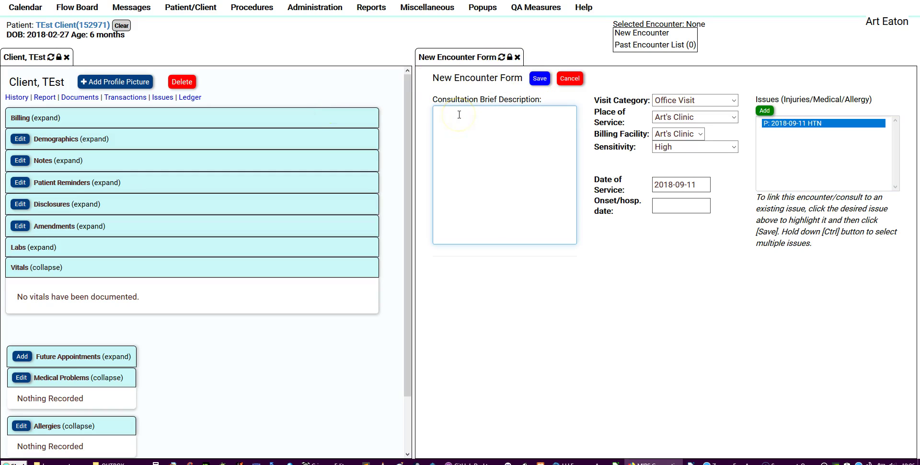
{"action": "type", "text": "Patient presents with complains of fast heartbeat"}
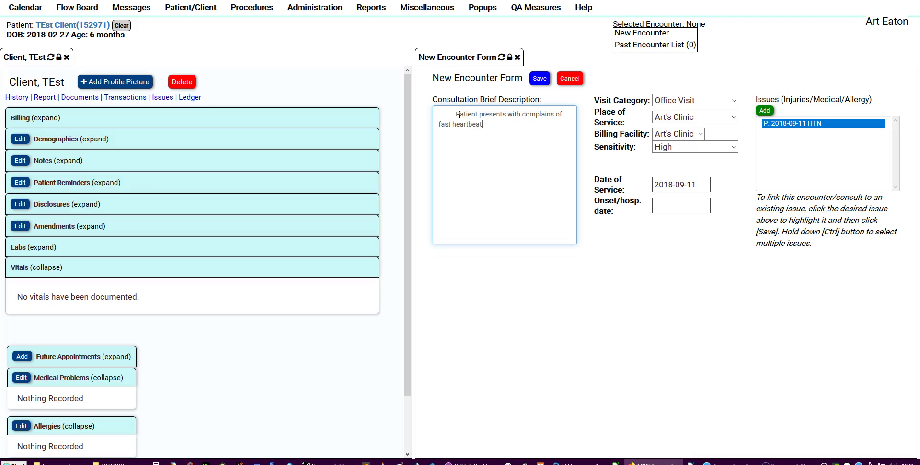
{"action": "type", "text": ", and a crayon protruding from left nostril."}
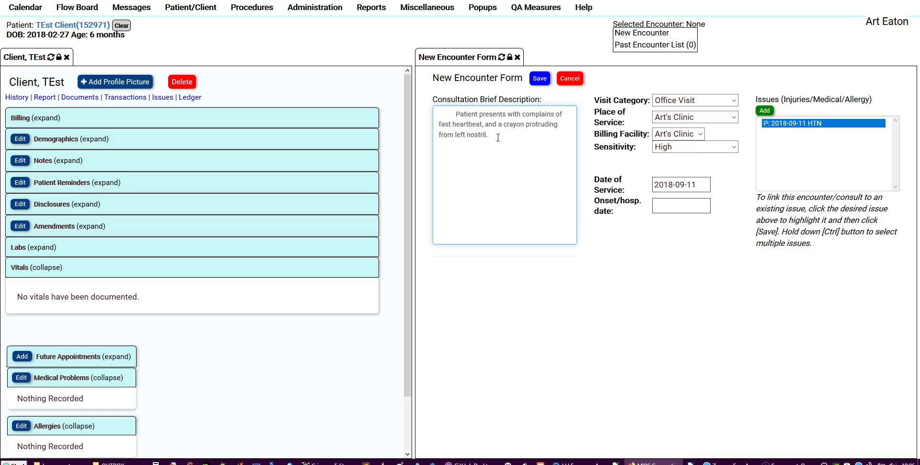
{"action": "left_click", "coordinate": [539, 80]}
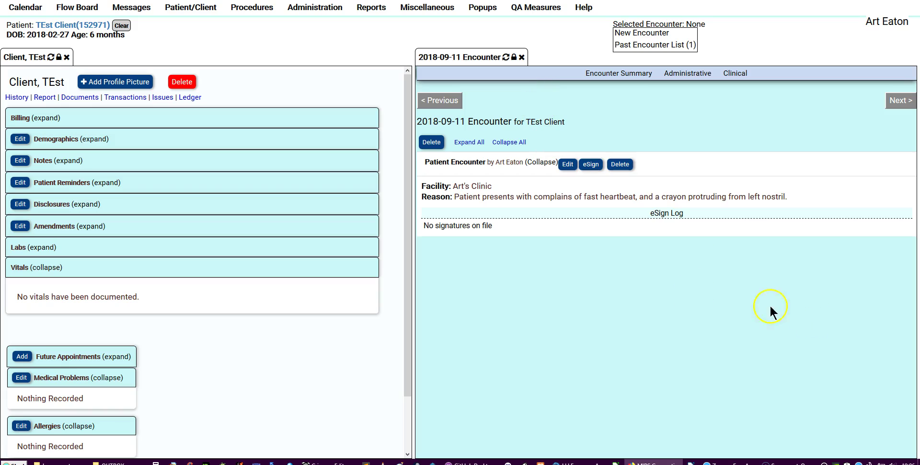
Add a clinical Vitals form to the encounter and enter a weight of .5 lbs and a height/length of 13 cm.
{"action": "left_click", "coordinate": [680, 77]}
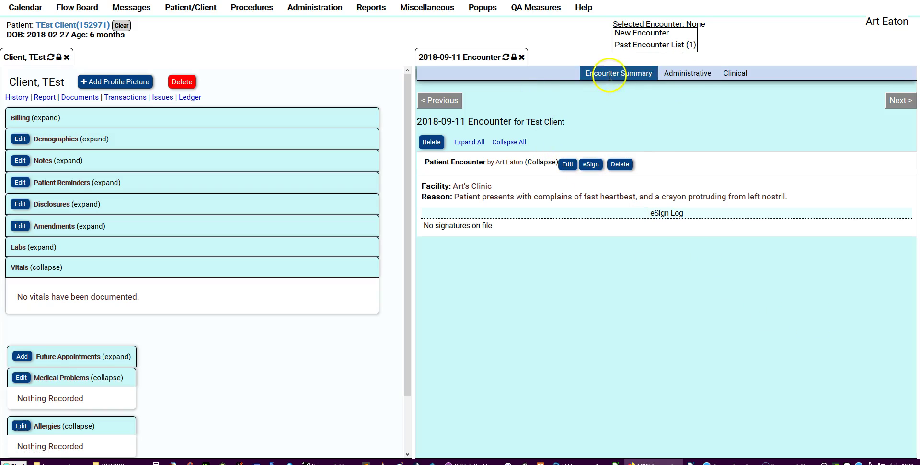
{"action": "left_click", "coordinate": [738, 80]}
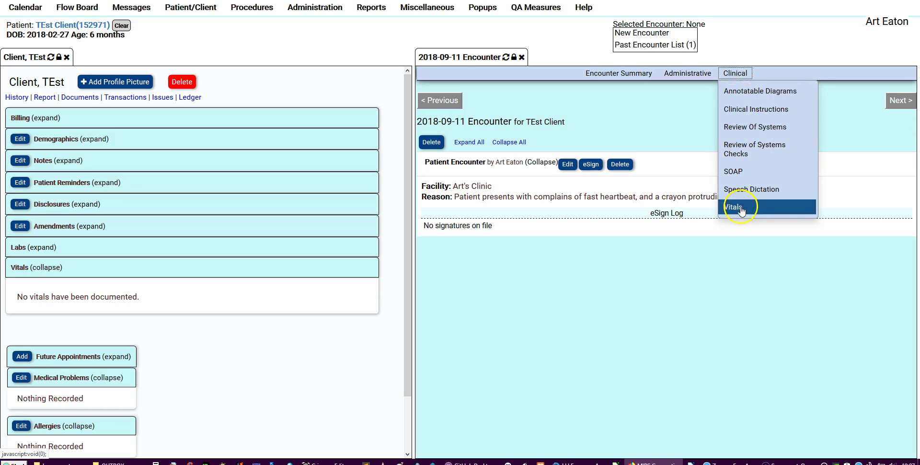
{"action": "left_click", "coordinate": [793, 206]}
{"action": "left_click", "coordinate": [717, 175]}
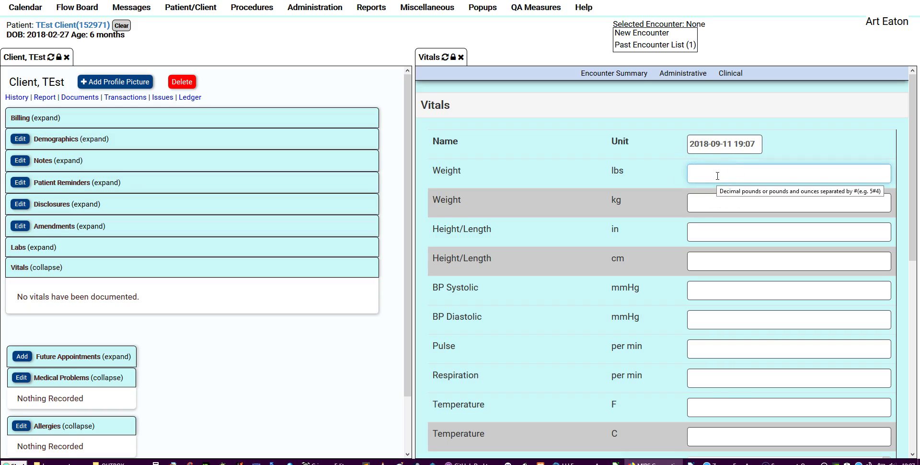
{"action": "type", "text": ".5"}
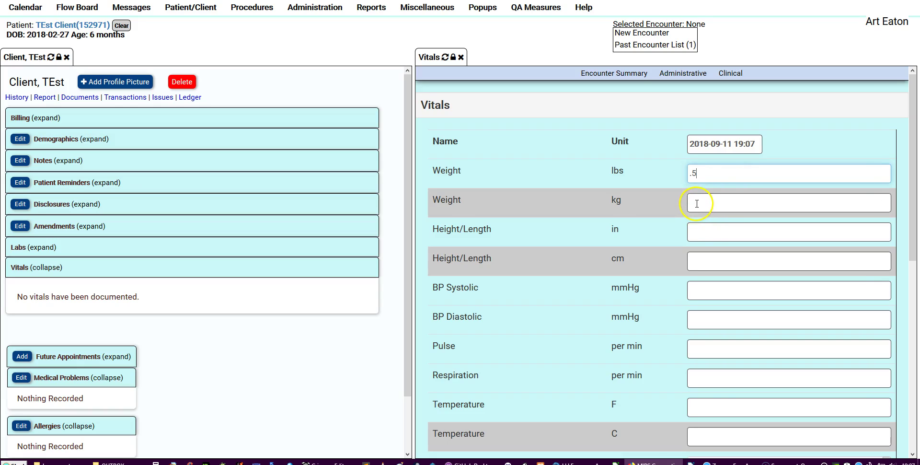
{"action": "left_click", "coordinate": [701, 231]}
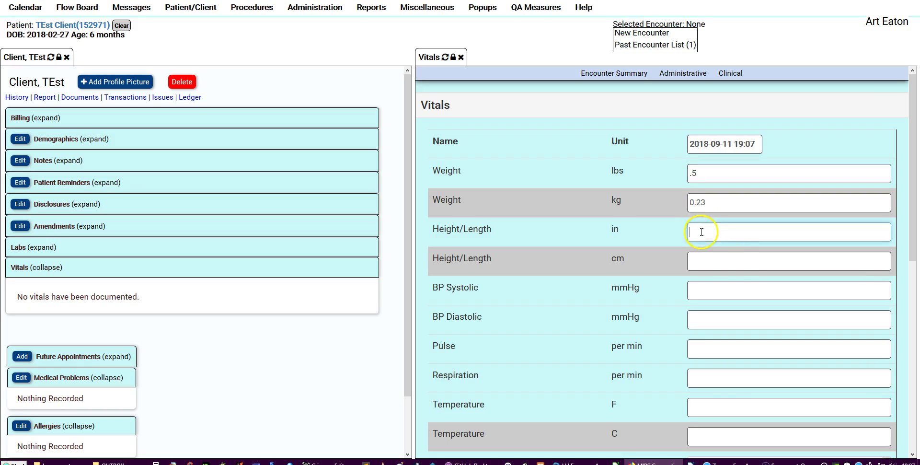
{"action": "left_click", "coordinate": [694, 260]}
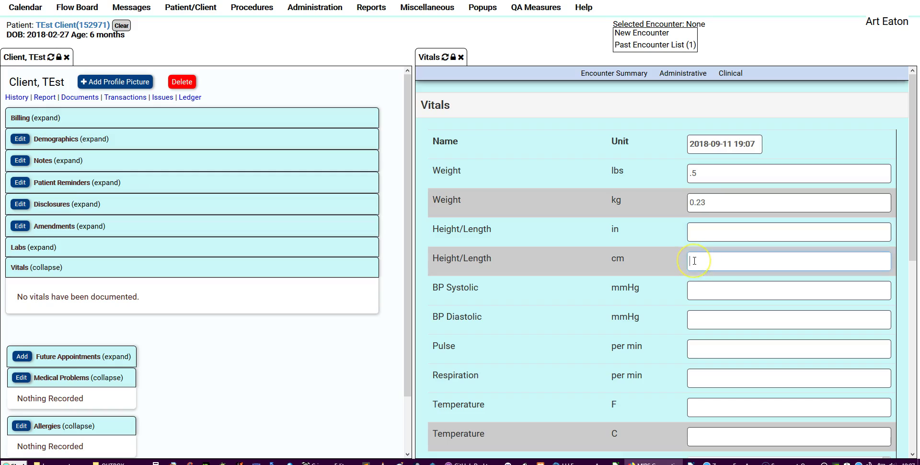
{"action": "type", "text": "13"}
Enter a blood pressure of 200 mmHg systolic and 150 mmHg diastolic in the vitals.
{"action": "left_click", "coordinate": [702, 292]}
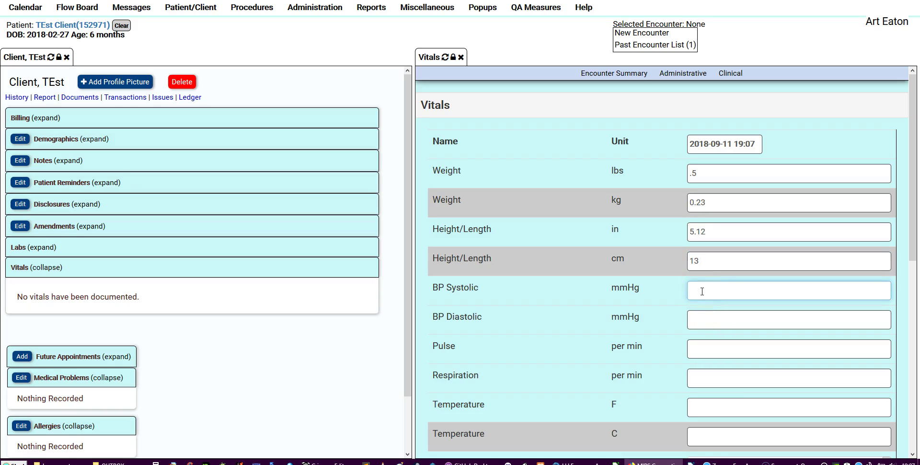
{"action": "type", "text": "200"}
{"action": "left_click", "coordinate": [700, 317]}
{"action": "type", "text": "150"}
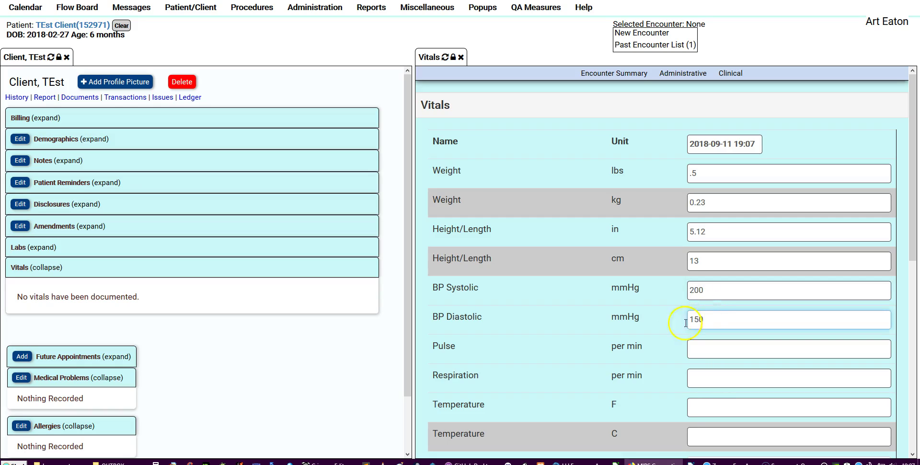
Enter a pulse of 300 per min, respiration of 60 per min and temperature of 105 F.
{"action": "left_click", "coordinate": [708, 349]}
{"action": "type", "text": "300"}
{"action": "left_click", "coordinate": [699, 378]}
{"action": "type", "text": "60"}
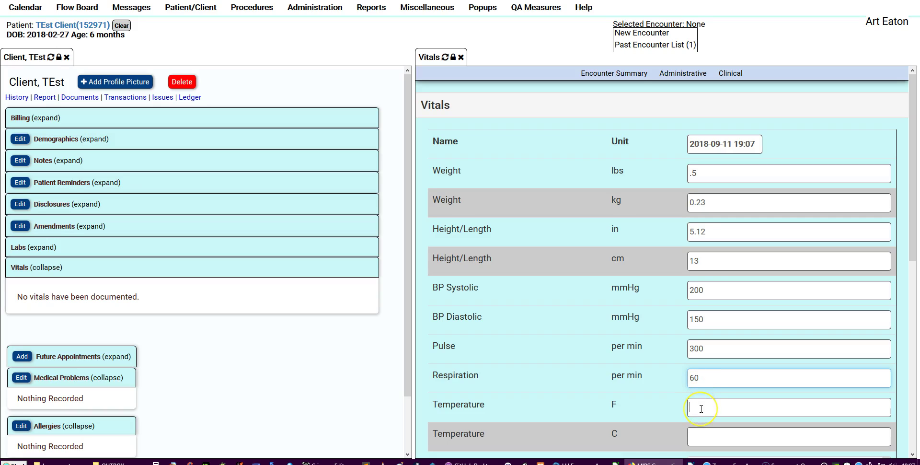
{"action": "type", "text": "105"}
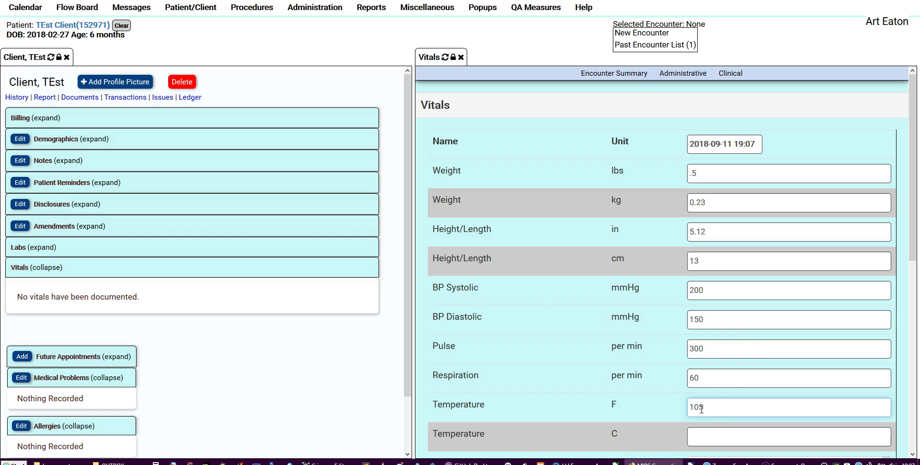
Enter oxygen saturation of 99 %, head circumference of 3 in and waist circumference of 4.5 cm.
{"action": "scroll", "coordinate": [732, 357], "scroll_direction": "down", "scroll_amount": 4}
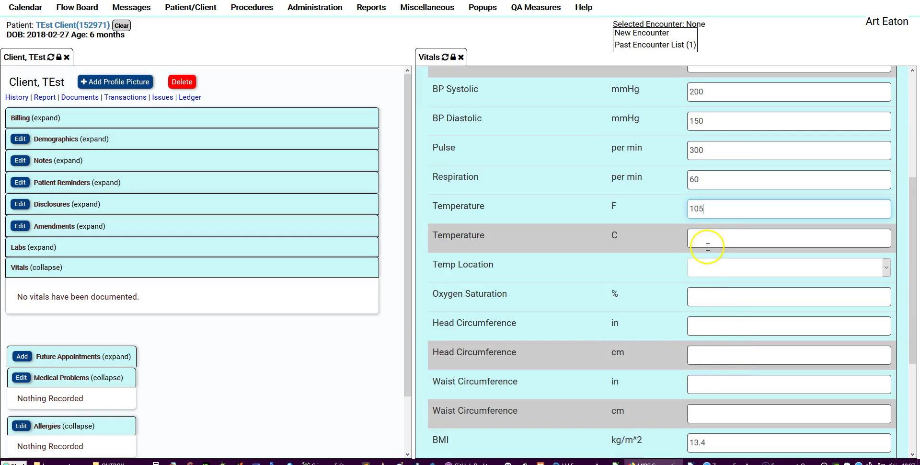
{"action": "left_click", "coordinate": [702, 293]}
{"action": "type", "text": "99"}
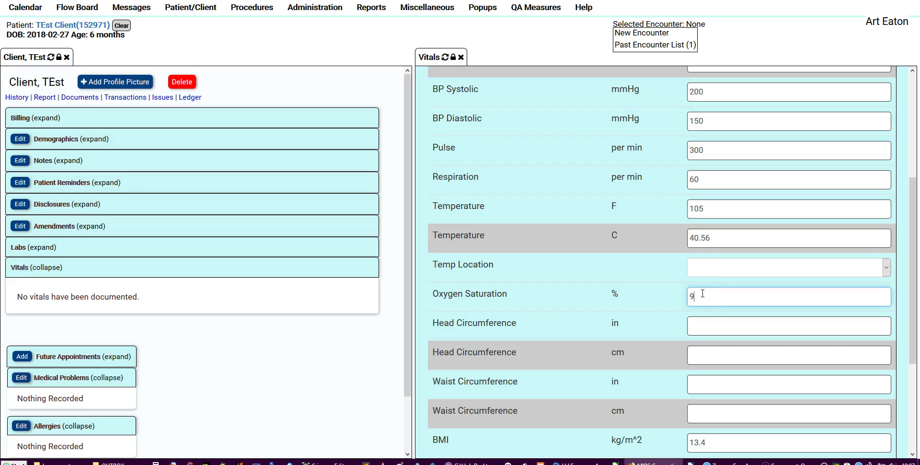
{"action": "left_click", "coordinate": [704, 329]}
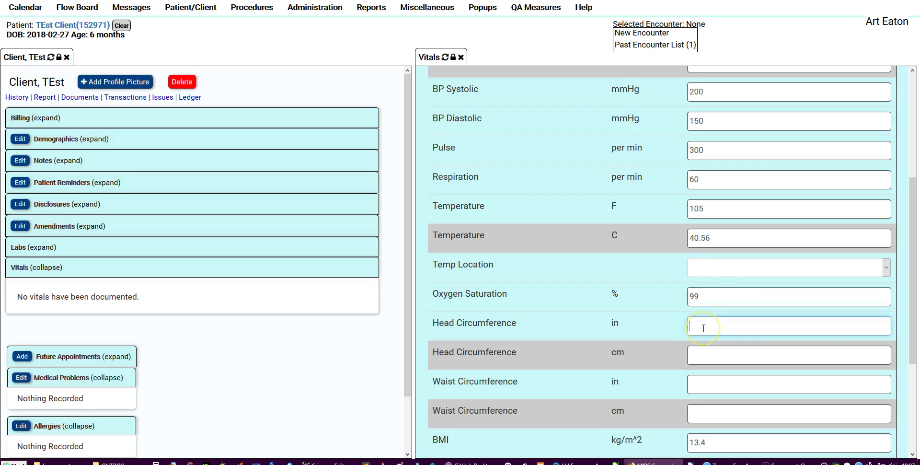
{"action": "type", "text": "3"}
{"action": "left_click", "coordinate": [705, 414]}
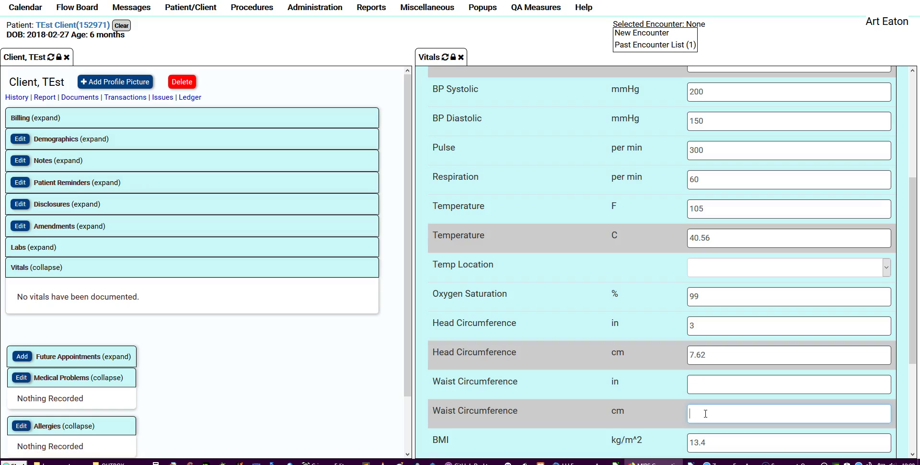
{"action": "type", "text": "4.5"}
{"action": "scroll", "coordinate": [729, 369], "scroll_direction": "down", "scroll_amount": 3}
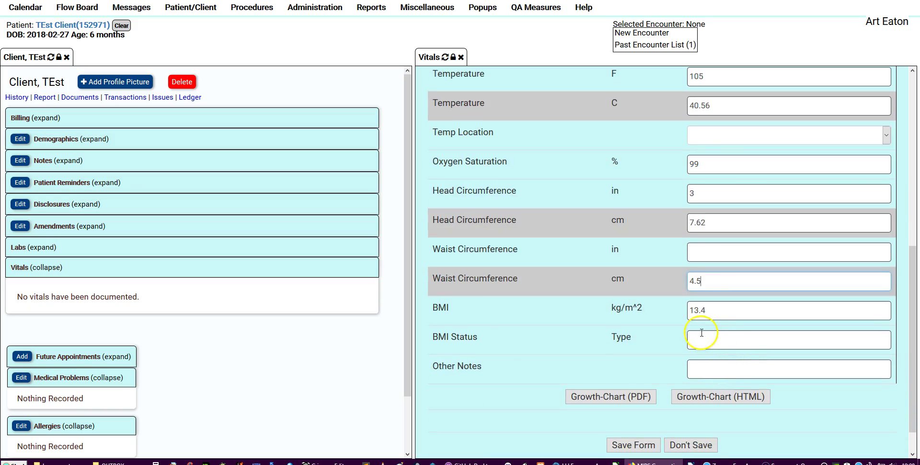
{"action": "left_click", "coordinate": [654, 352]}
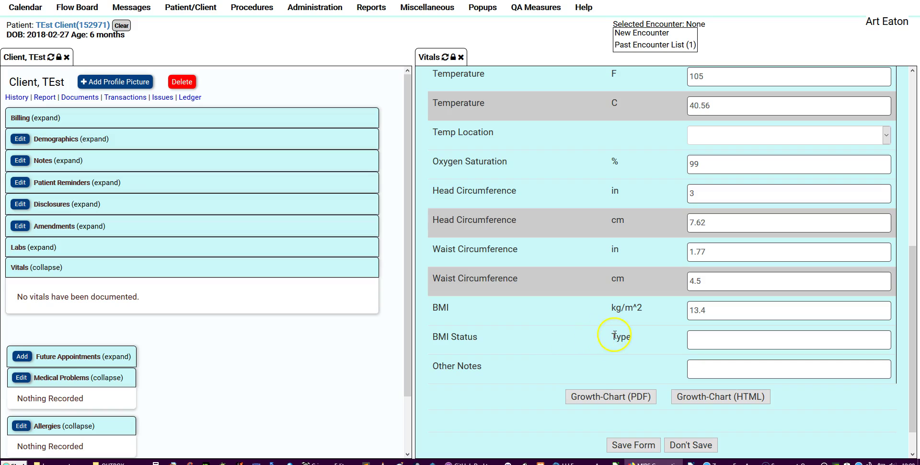
{"action": "left_click", "coordinate": [705, 339]}
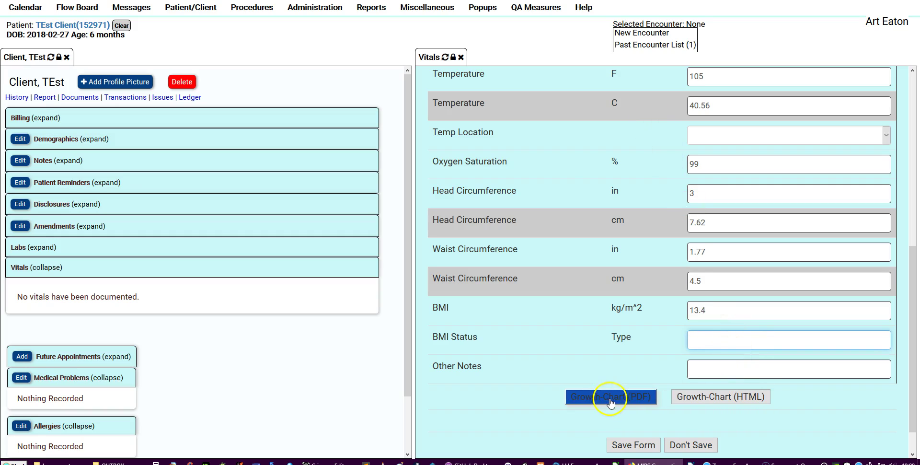
{"action": "scroll", "coordinate": [711, 182], "scroll_direction": "up", "scroll_amount": 7}
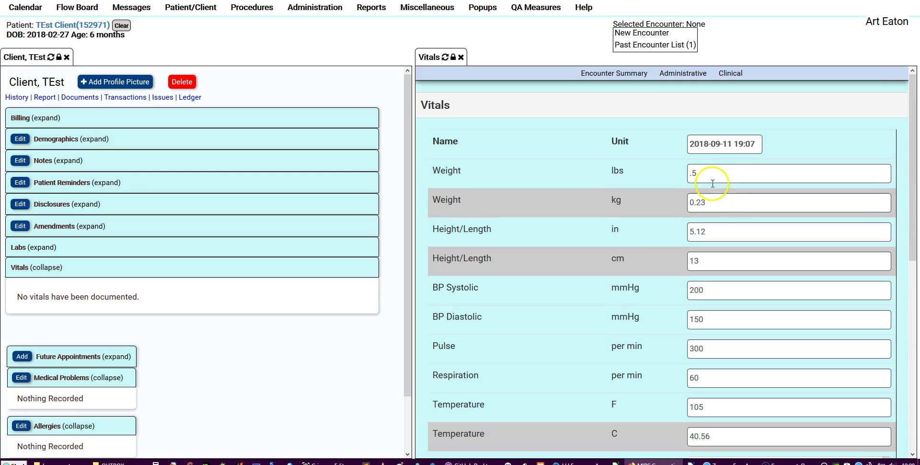
{"action": "scroll", "coordinate": [712, 175], "scroll_direction": "down", "scroll_amount": 7}
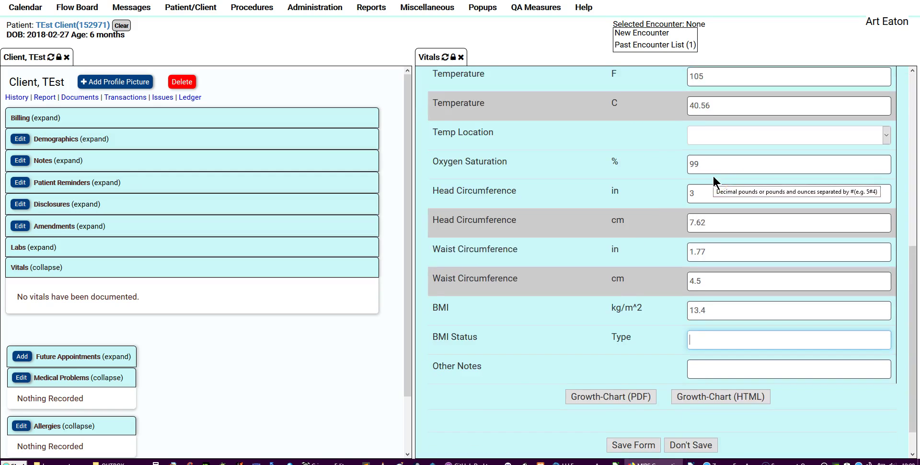
Save the vitals form and open a fee sheet for the encounter.
{"action": "left_click", "coordinate": [631, 409]}
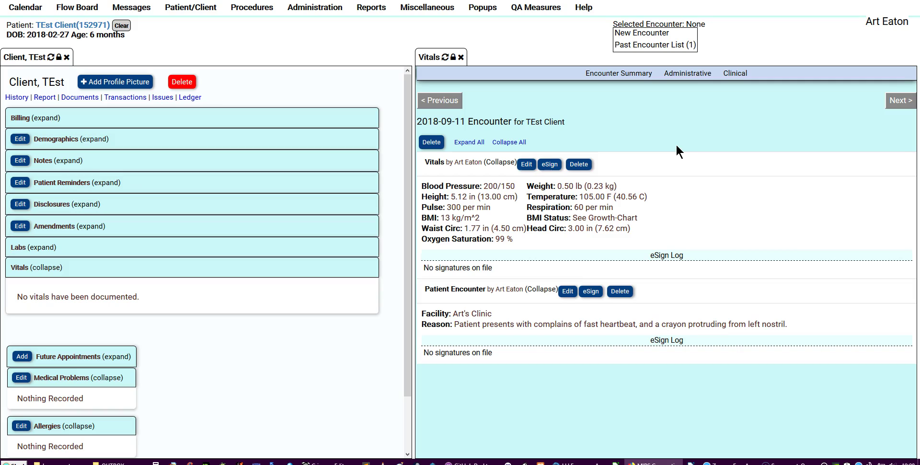
{"action": "left_click", "coordinate": [735, 73]}
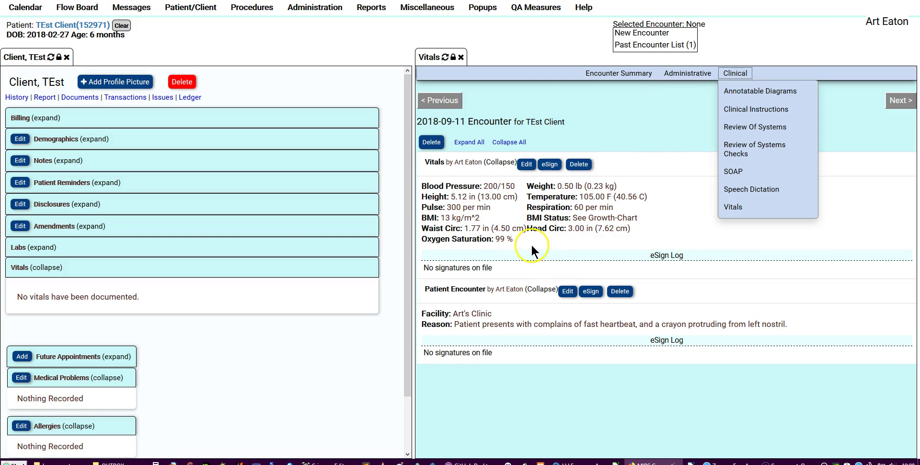
{"action": "left_click", "coordinate": [687, 76]}
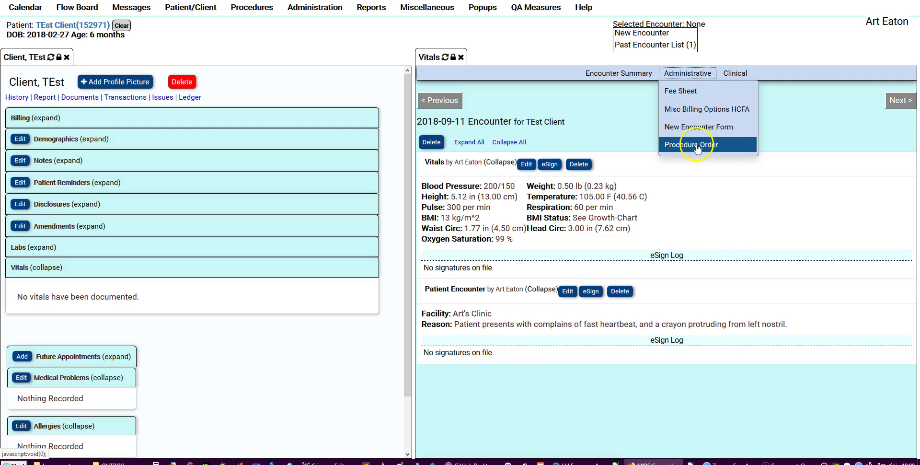
{"action": "left_click", "coordinate": [685, 92]}
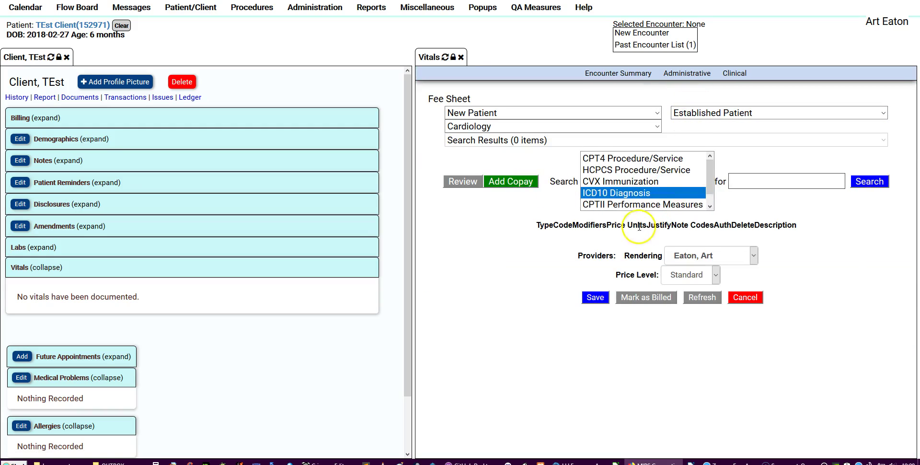
Add the Brief new-patient visit and the Cardiology item Code Zebra to the fee sheet.
{"action": "left_click", "coordinate": [655, 113]}
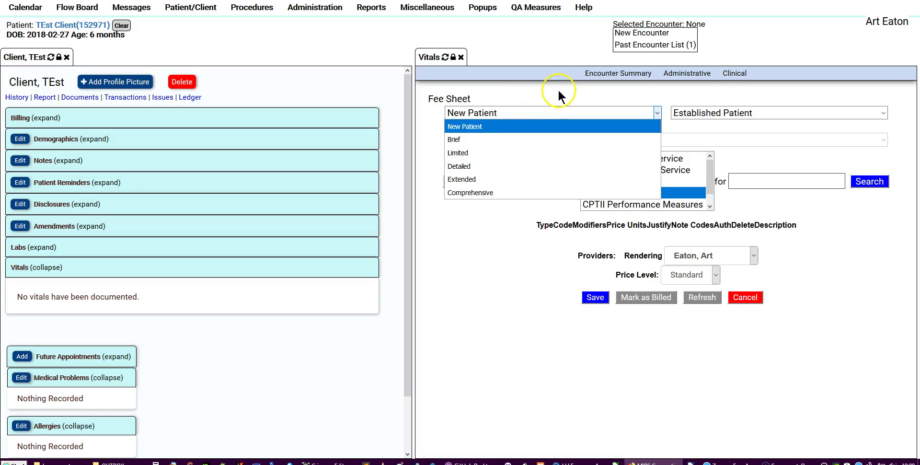
{"action": "left_click", "coordinate": [464, 139]}
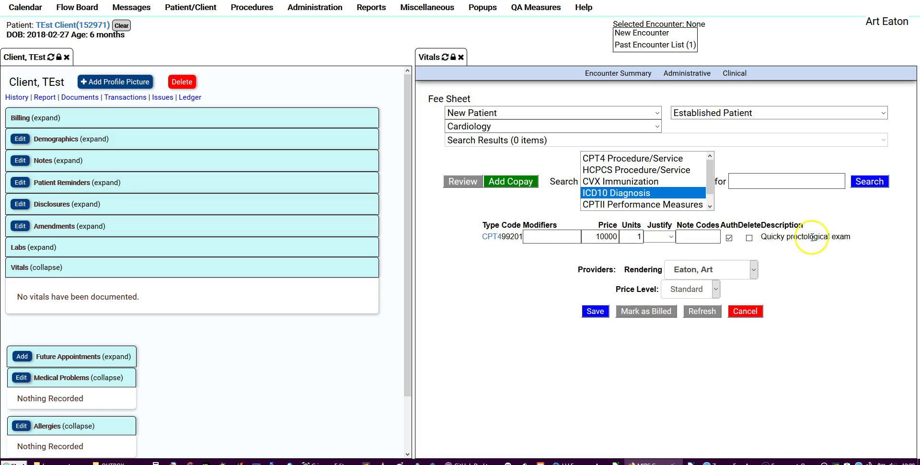
{"action": "left_click", "coordinate": [655, 126]}
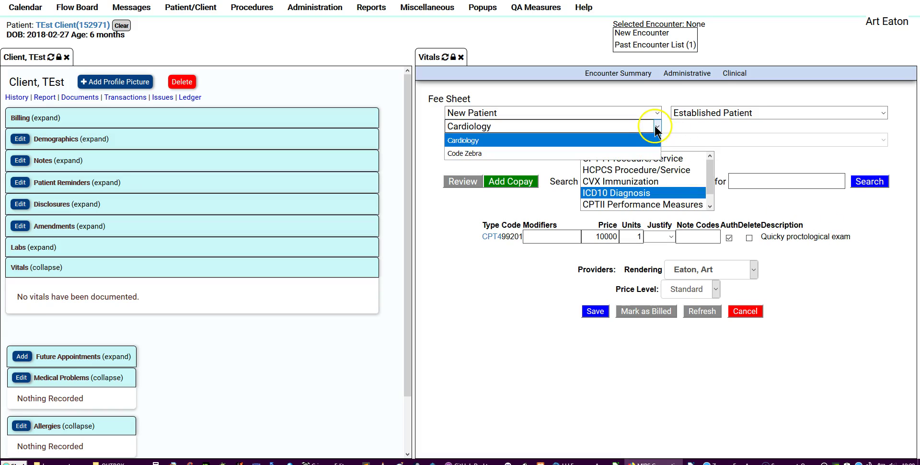
{"action": "left_click", "coordinate": [464, 153]}
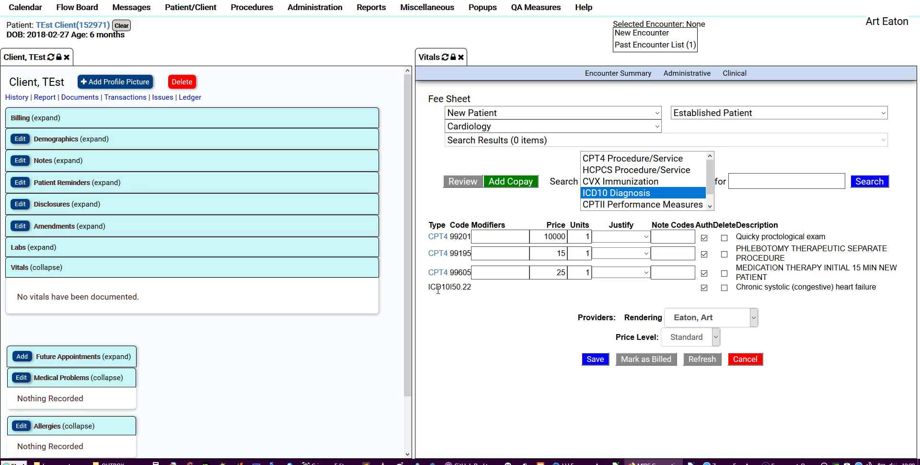
Search the fee sheet's ICD10 diagnosis codes for f300.
{"action": "left_click", "coordinate": [453, 289]}
{"action": "left_click", "coordinate": [769, 182]}
{"action": "type", "text": "f300"}
{"action": "left_click", "coordinate": [868, 182]}
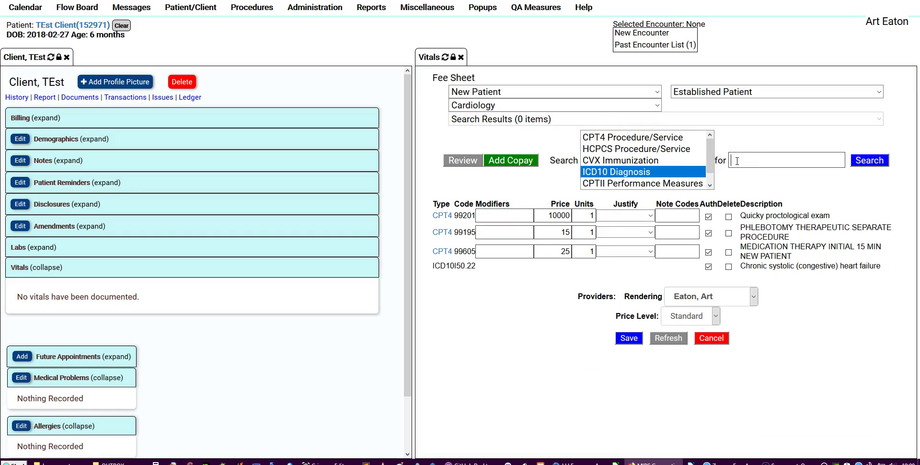
Search the ICD10 diagnosis codes for F41 and add F41.1 Generalized anxiety disorder to the fee sheet.
{"action": "type", "text": "f"}
{"action": "type", "text": "F"}
{"action": "type", "text": "4"}
{"action": "type", "text": "1"}
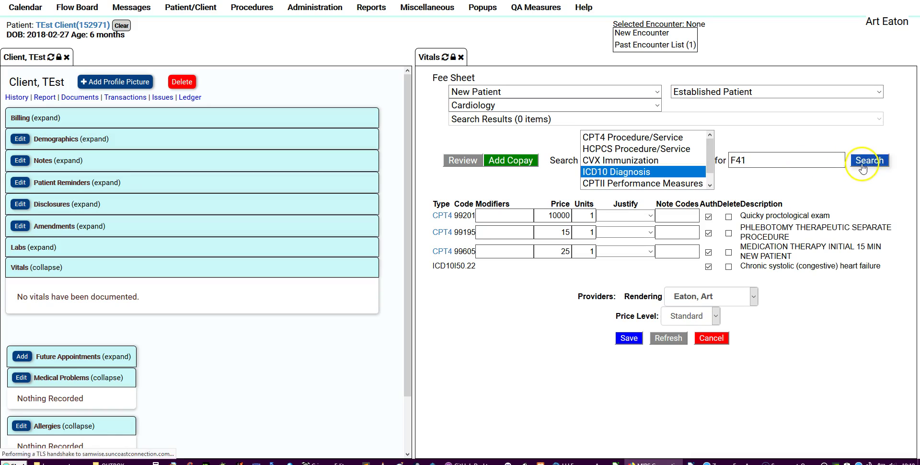
{"action": "left_click", "coordinate": [858, 162]}
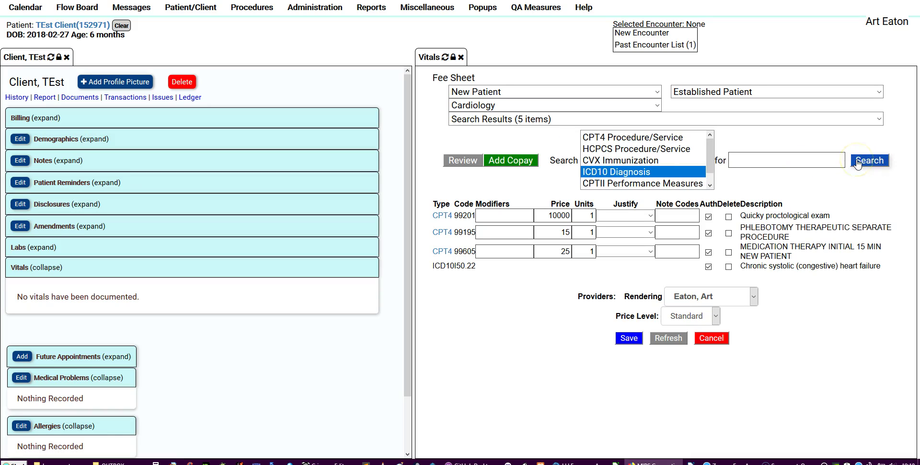
{"action": "left_click", "coordinate": [565, 118]}
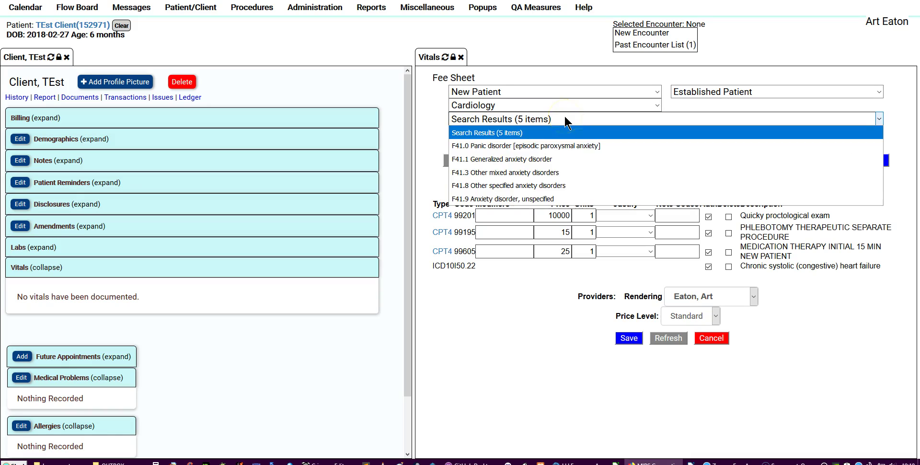
{"action": "left_click", "coordinate": [540, 158]}
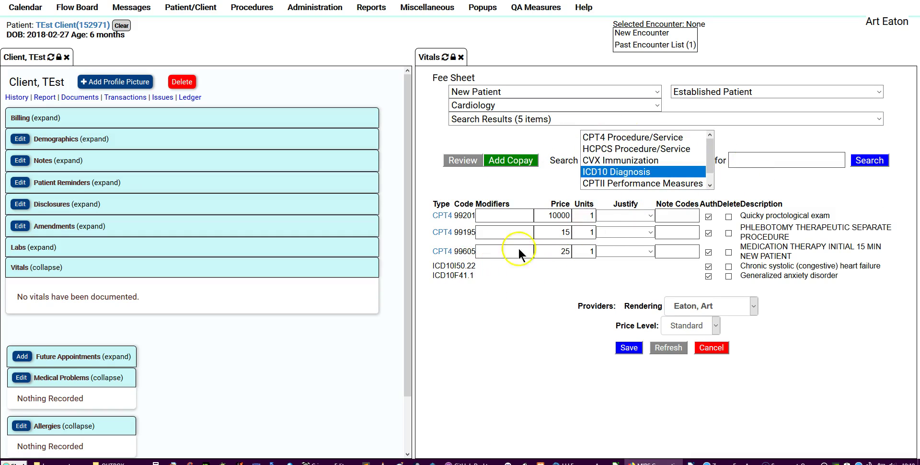
Justify CPT4 code 99201 with ICD10 I50.22, and codes 99195 and 99605 with ICD10 F41.1.
{"action": "left_click", "coordinate": [650, 215]}
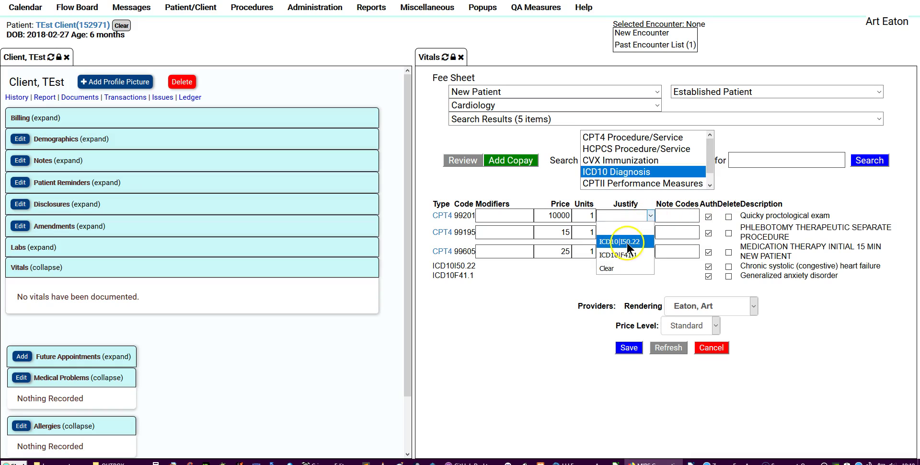
{"action": "left_click", "coordinate": [626, 241]}
{"action": "left_click", "coordinate": [650, 232]}
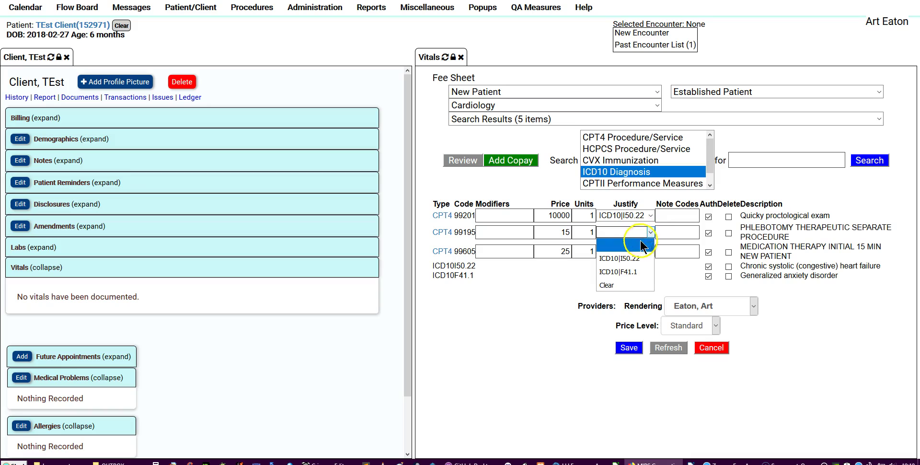
{"action": "left_click", "coordinate": [626, 271]}
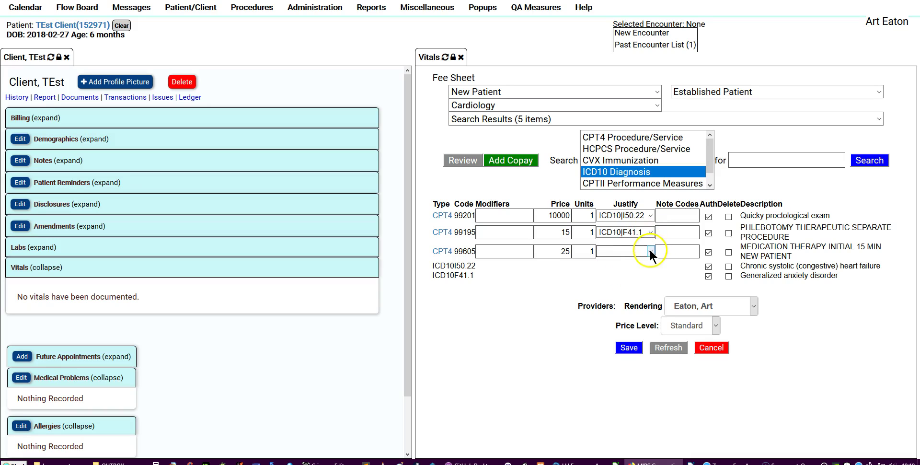
{"action": "left_click", "coordinate": [650, 251]}
{"action": "left_click", "coordinate": [619, 288]}
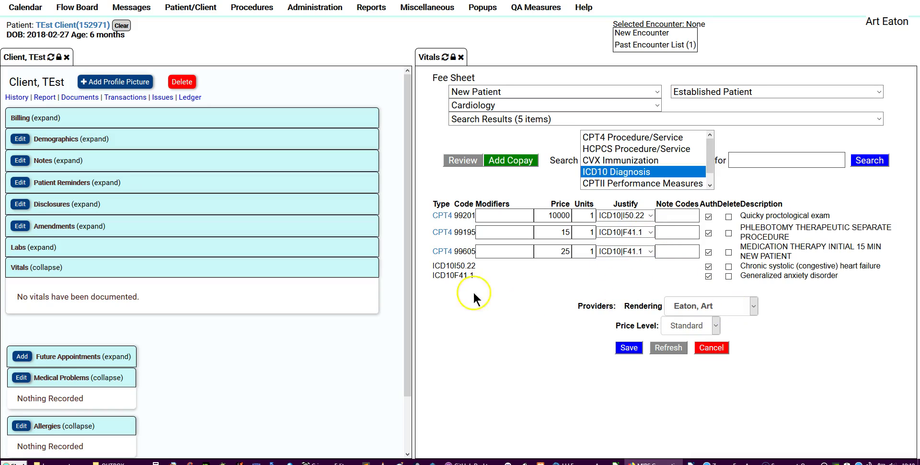
Check the fee sheet's rendering provider and price level choices, keeping the price level at Standard.
{"action": "left_click", "coordinate": [753, 306]}
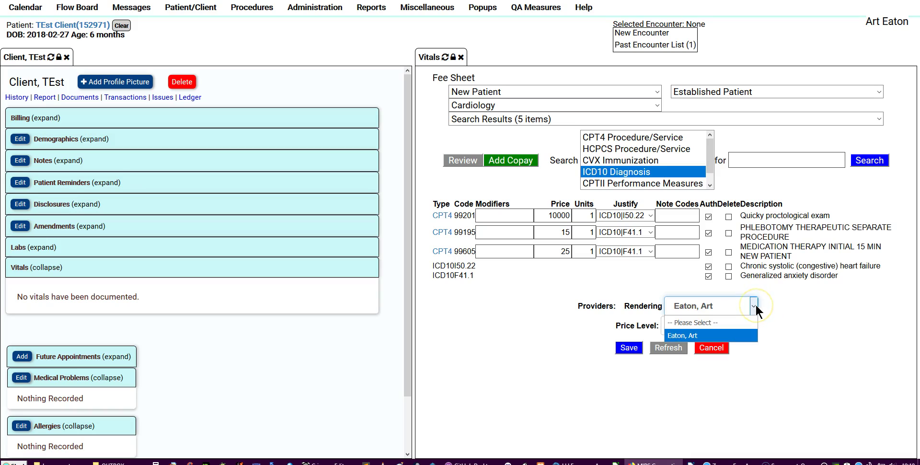
{"action": "left_click", "coordinate": [755, 306]}
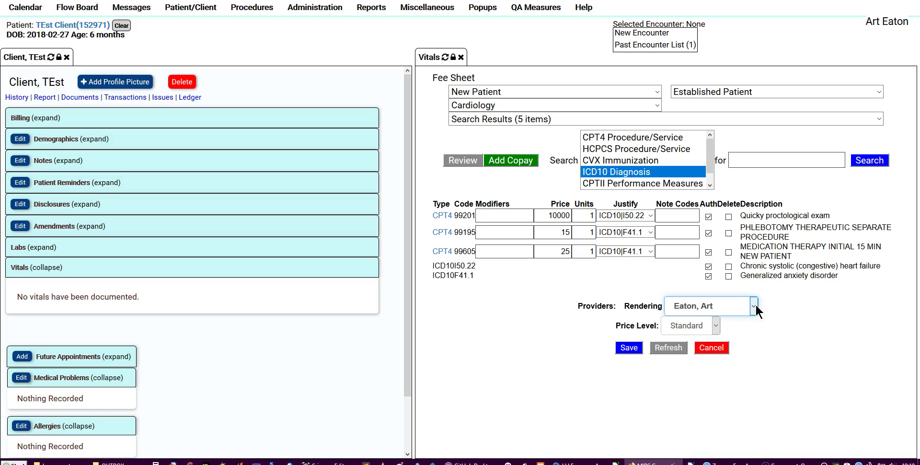
{"action": "left_click", "coordinate": [716, 326]}
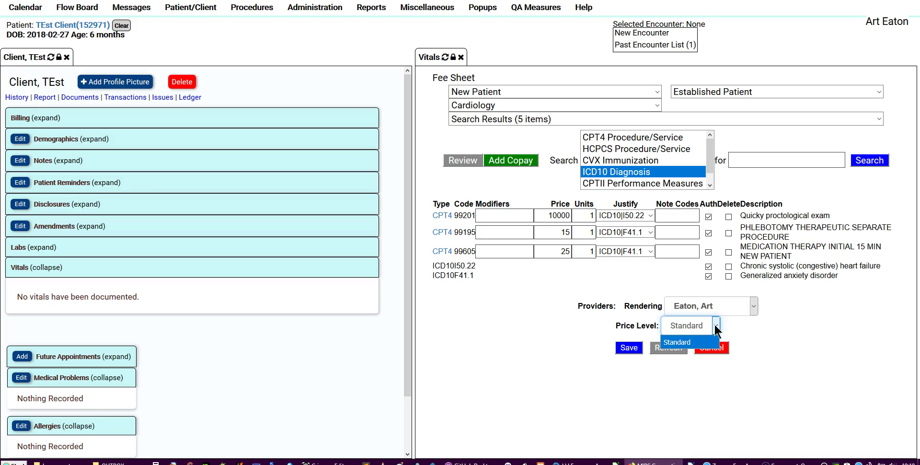
{"action": "left_click", "coordinate": [686, 343]}
{"action": "left_click", "coordinate": [775, 327]}
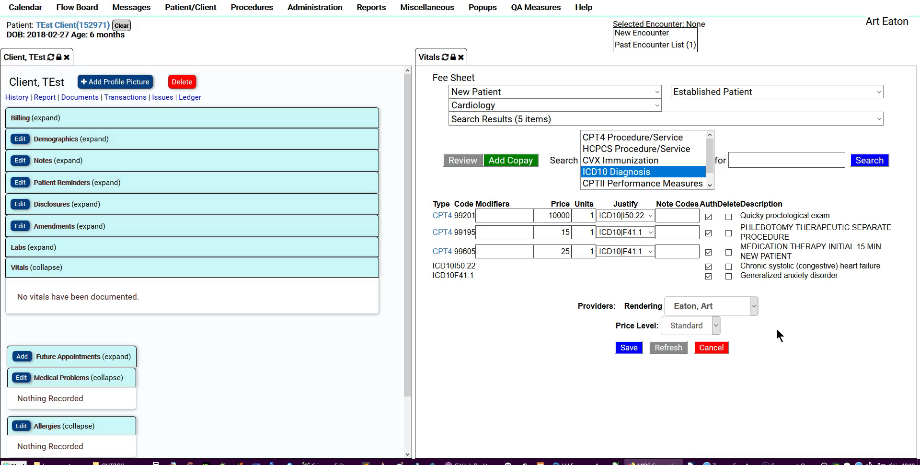
{"action": "left_click", "coordinate": [631, 349]}
{"action": "left_click", "coordinate": [726, 222]}
Open the global settings and examine the Encounter options for e-signing, default search code type and the fee sheet.
{"action": "left_click", "coordinate": [315, 7]}
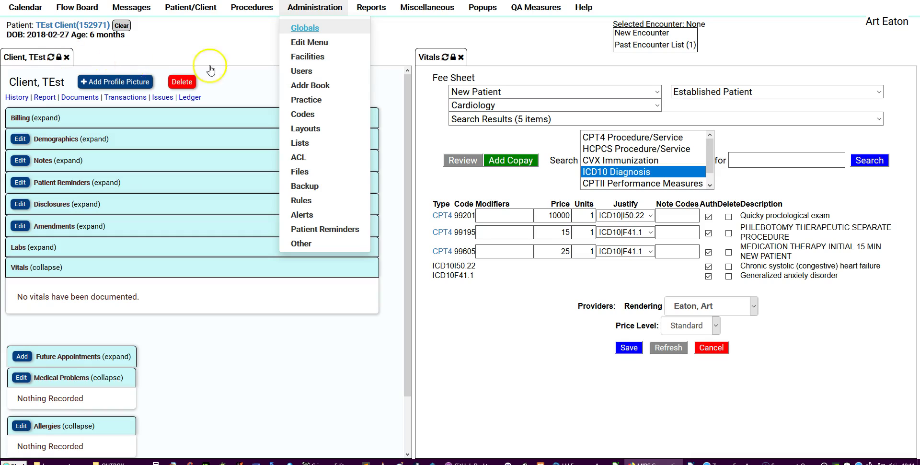
{"action": "left_click", "coordinate": [363, 70]}
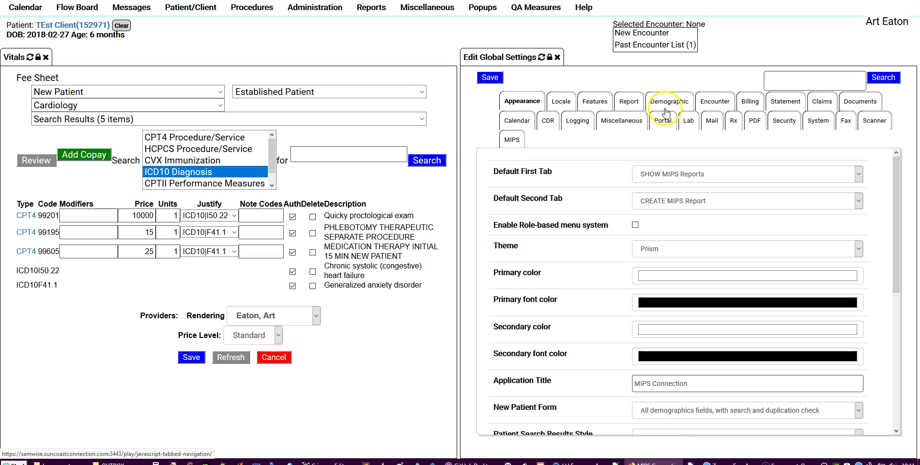
{"action": "left_click", "coordinate": [714, 110]}
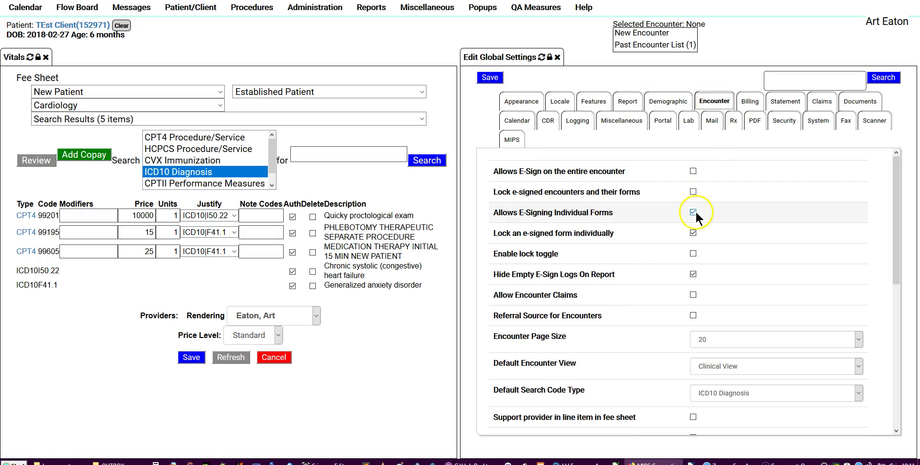
{"action": "scroll", "coordinate": [697, 253], "scroll_direction": "down", "scroll_amount": 1}
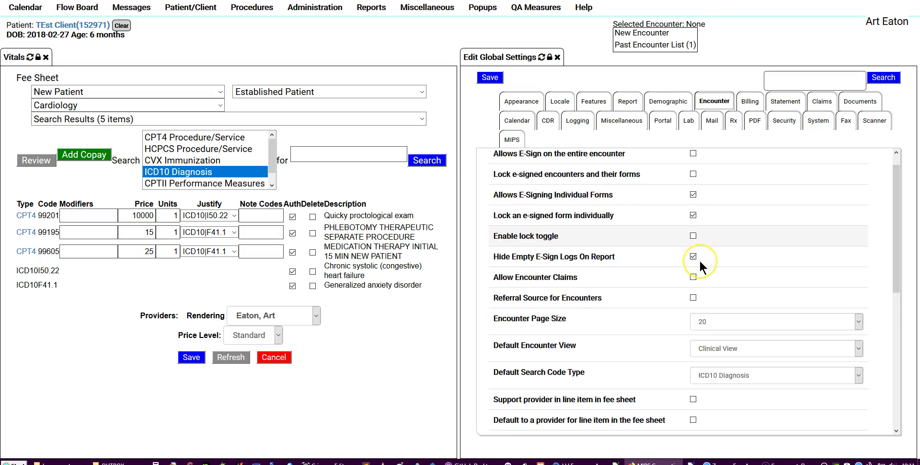
{"action": "scroll", "coordinate": [699, 260], "scroll_direction": "down", "scroll_amount": 2}
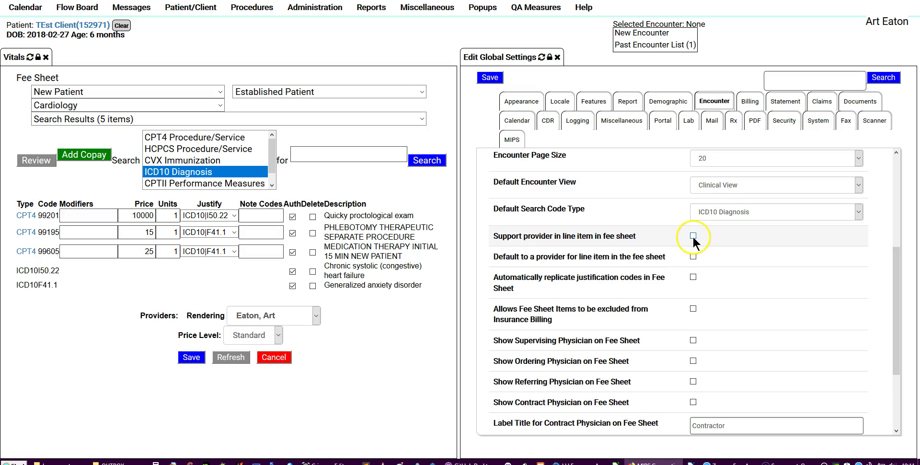
{"action": "scroll", "coordinate": [692, 235], "scroll_direction": "down", "scroll_amount": 1}
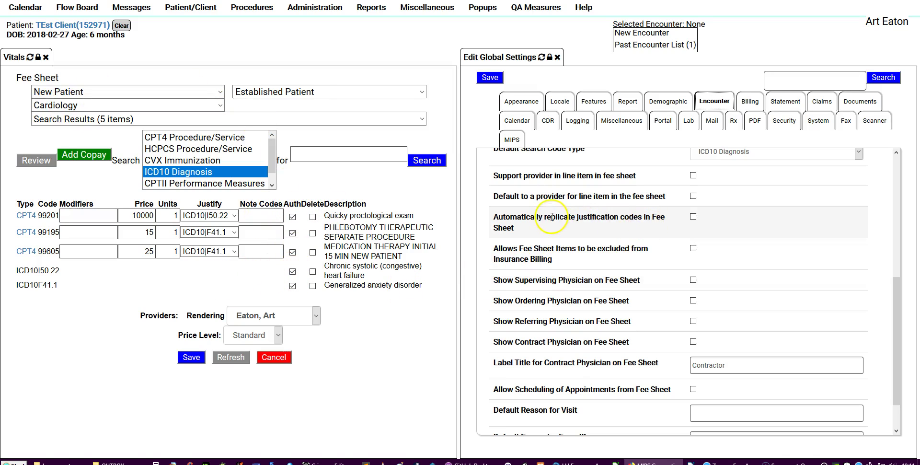
{"action": "mouse_move", "coordinate": [564, 216]}
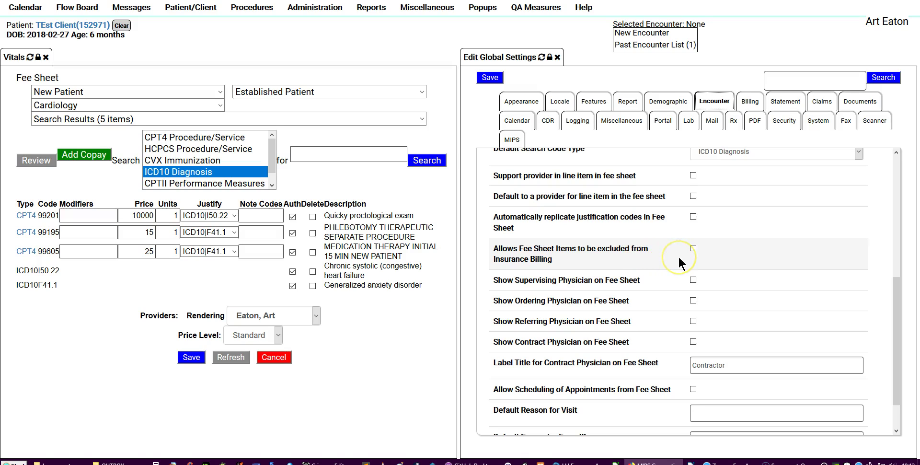
Search the fee sheet's CPT4 Procedure/Service codes for zebra and look through the other code types offered.
{"action": "left_click", "coordinate": [179, 137]}
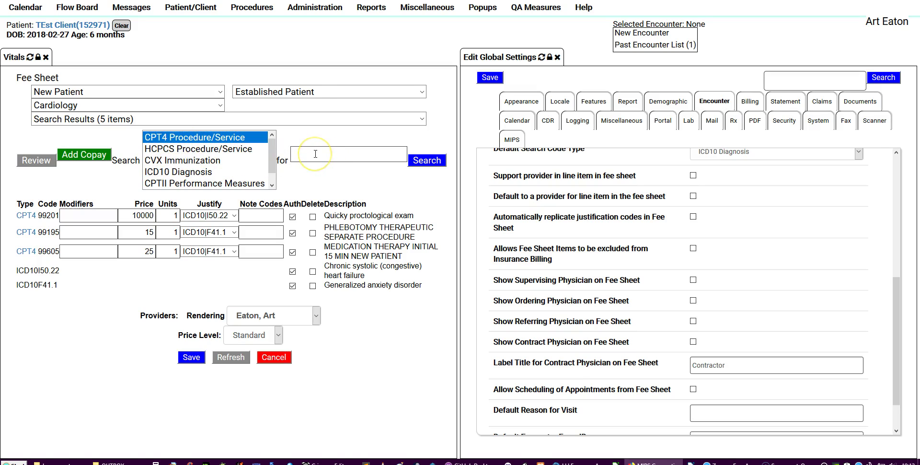
{"action": "type", "text": "zebra"}
{"action": "left_click", "coordinate": [426, 160]}
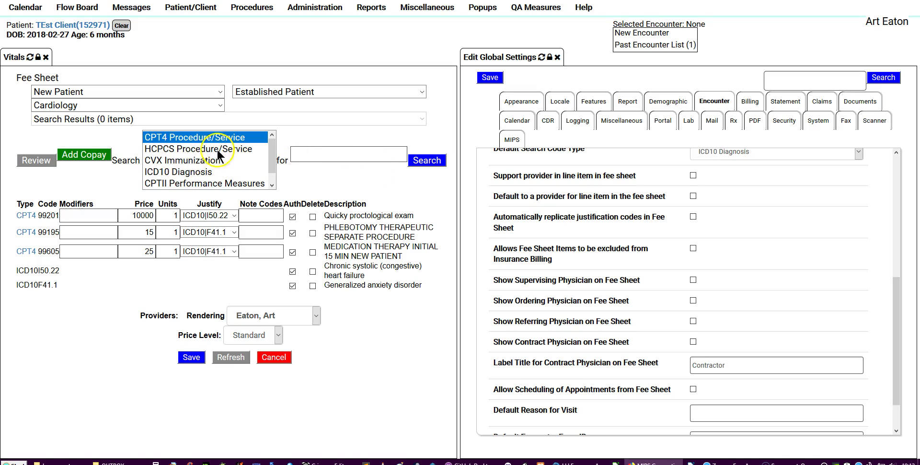
{"action": "scroll", "coordinate": [222, 152], "scroll_direction": "down", "scroll_amount": 1}
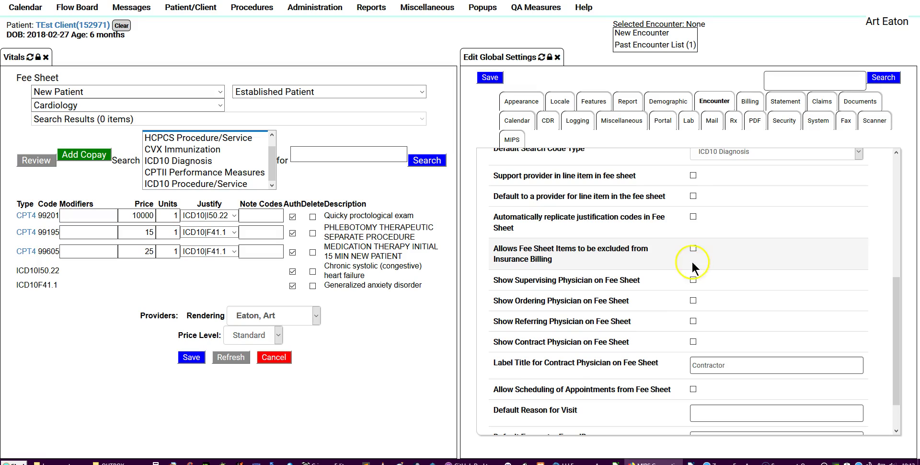
Review the remaining Encounter global settings and open the Billing settings.
{"action": "scroll", "coordinate": [608, 283], "scroll_direction": "down", "scroll_amount": 1}
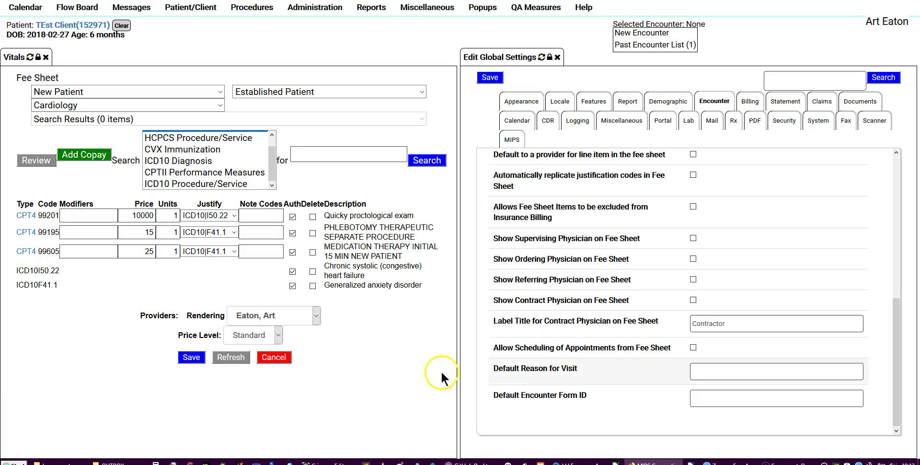
{"action": "scroll", "coordinate": [676, 325], "scroll_direction": "up", "scroll_amount": 1}
{"action": "scroll", "coordinate": [675, 325], "scroll_direction": "up", "scroll_amount": 3}
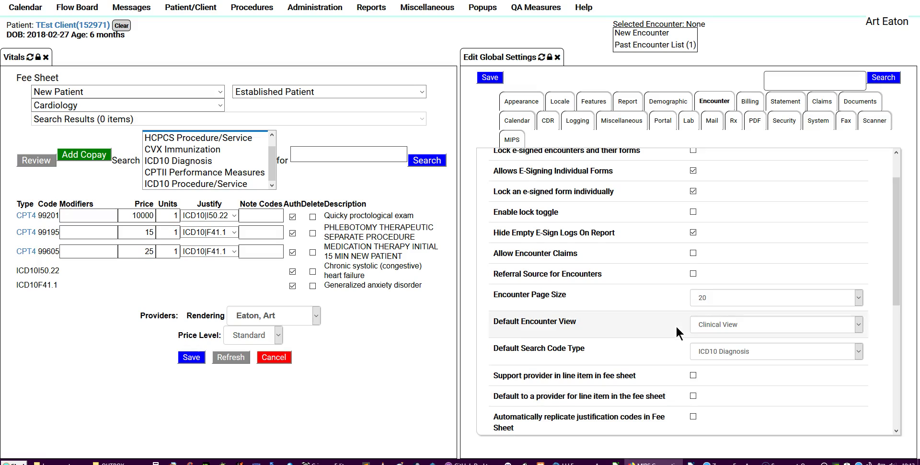
{"action": "scroll", "coordinate": [679, 333], "scroll_direction": "up", "scroll_amount": 1}
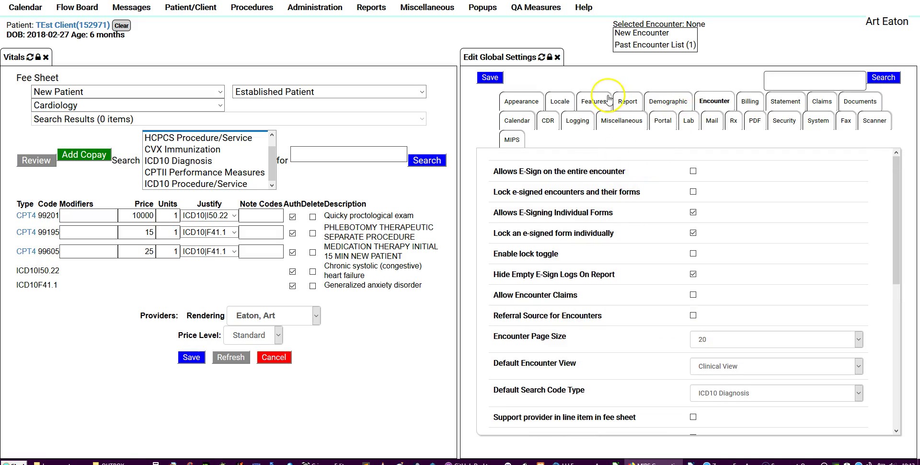
{"action": "left_click", "coordinate": [750, 101]}
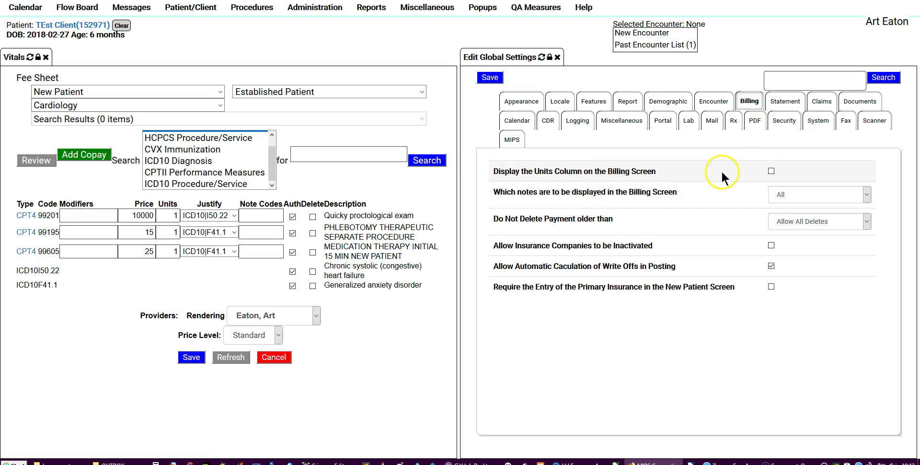
Enable the option to display the units column on the billing screen.
{"action": "left_click", "coordinate": [771, 171]}
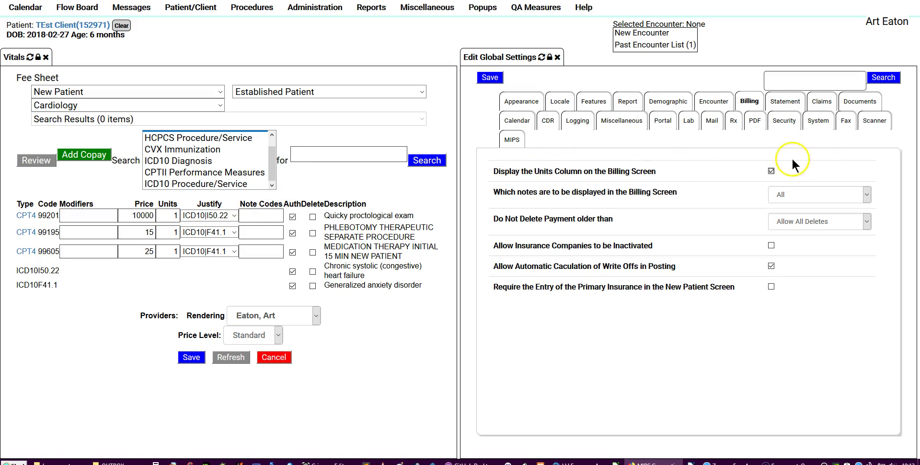
{"action": "left_click", "coordinate": [771, 171]}
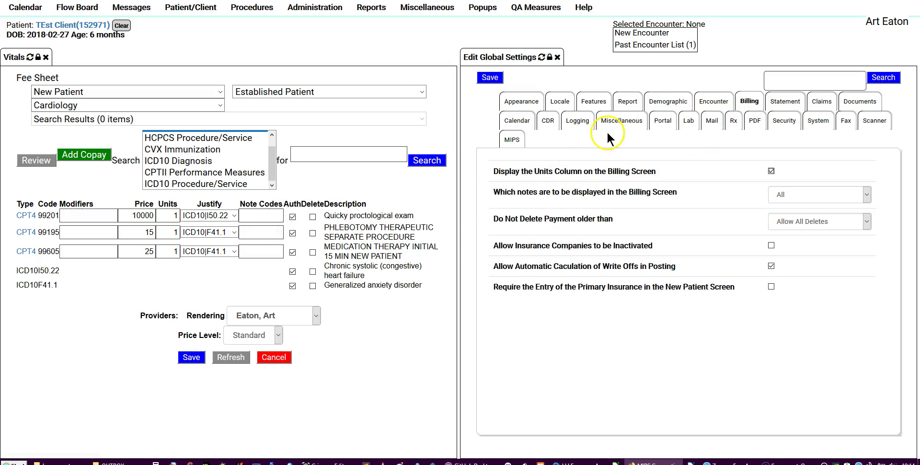
Look through the Security and Miscellaneous global settings, including the financial close date and the patient label options.
{"action": "left_click", "coordinate": [787, 123]}
{"action": "scroll", "coordinate": [647, 208], "scroll_direction": "down", "scroll_amount": 1}
{"action": "scroll", "coordinate": [646, 206], "scroll_direction": "up", "scroll_amount": 1}
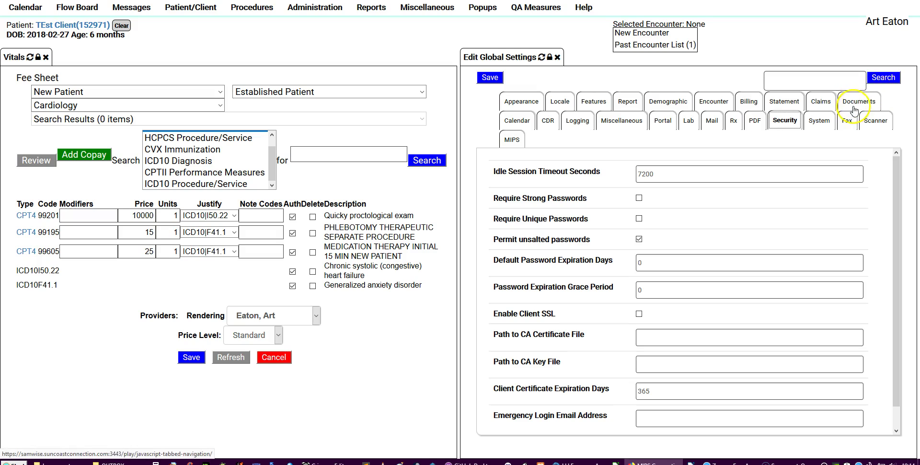
{"action": "left_click", "coordinate": [606, 128]}
{"action": "scroll", "coordinate": [682, 189], "scroll_direction": "down", "scroll_amount": 3}
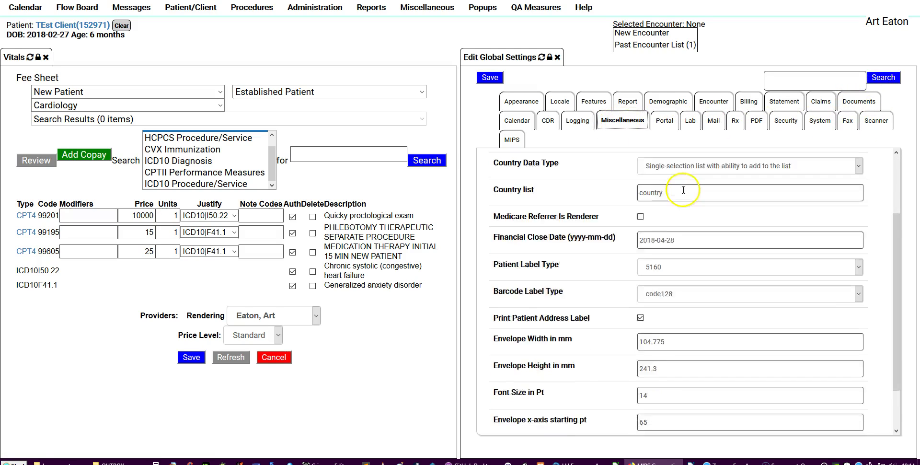
{"action": "scroll", "coordinate": [683, 190], "scroll_direction": "down", "scroll_amount": 1}
{"action": "scroll", "coordinate": [683, 188], "scroll_direction": "up", "scroll_amount": 3}
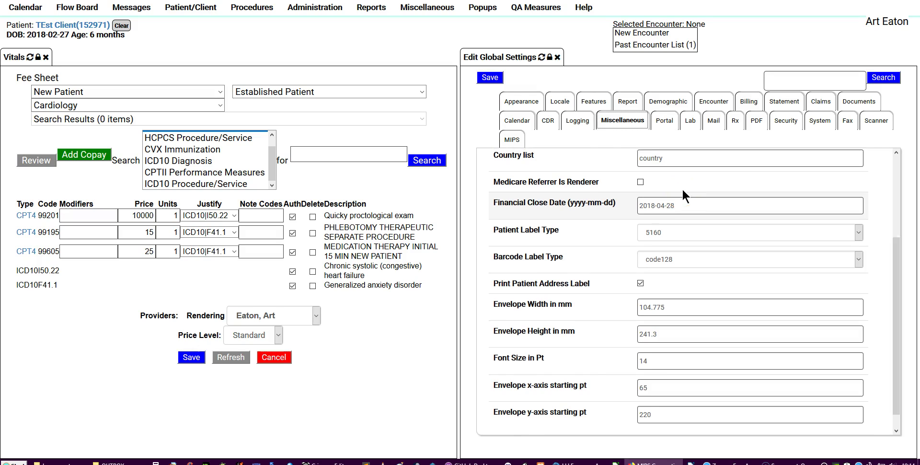
{"action": "scroll", "coordinate": [666, 255], "scroll_direction": "down", "scroll_amount": 3}
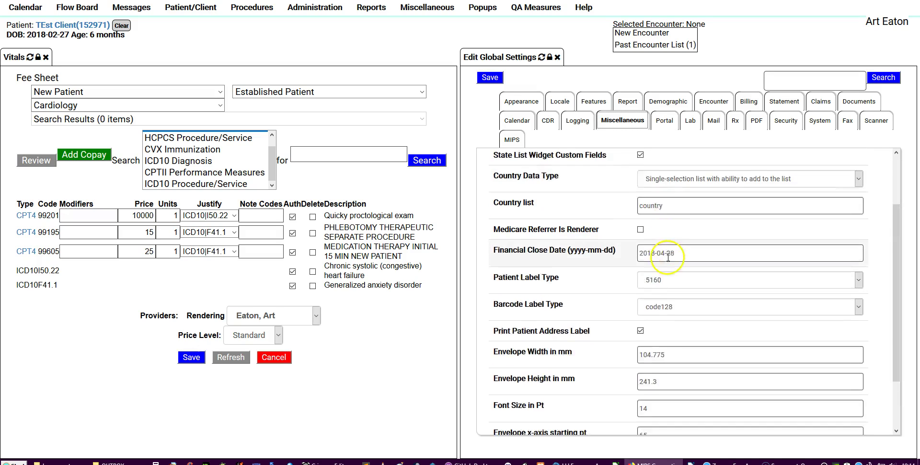
{"action": "scroll", "coordinate": [657, 206], "scroll_direction": "up", "scroll_amount": 3}
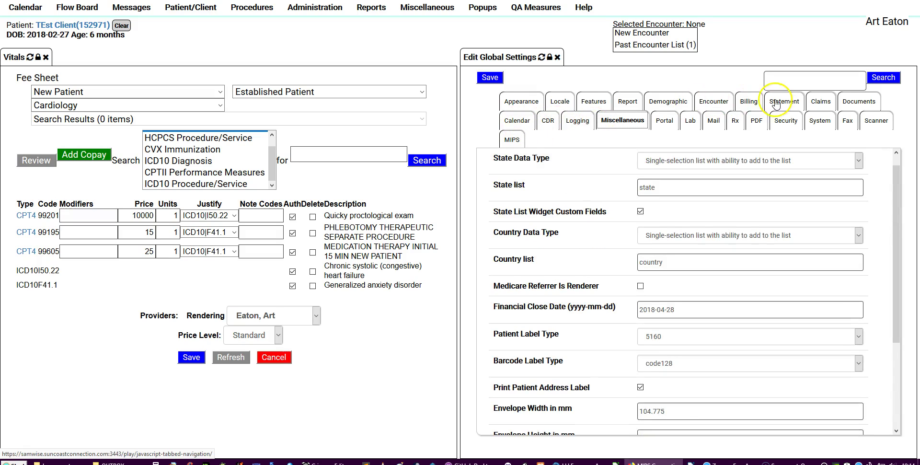
Review the Encounter global settings again, checking the fee sheet provider, justification and physician display options.
{"action": "left_click", "coordinate": [712, 102]}
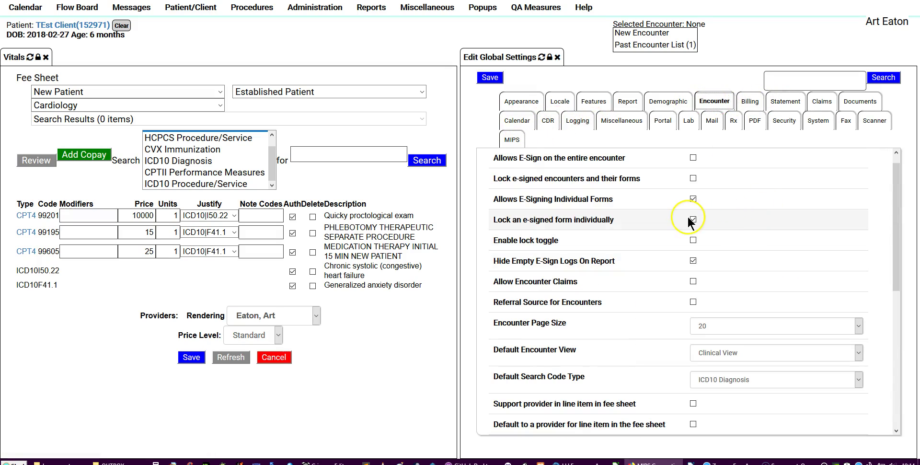
{"action": "scroll", "coordinate": [688, 217], "scroll_direction": "down", "scroll_amount": 1}
{"action": "scroll", "coordinate": [688, 222], "scroll_direction": "down", "scroll_amount": 3}
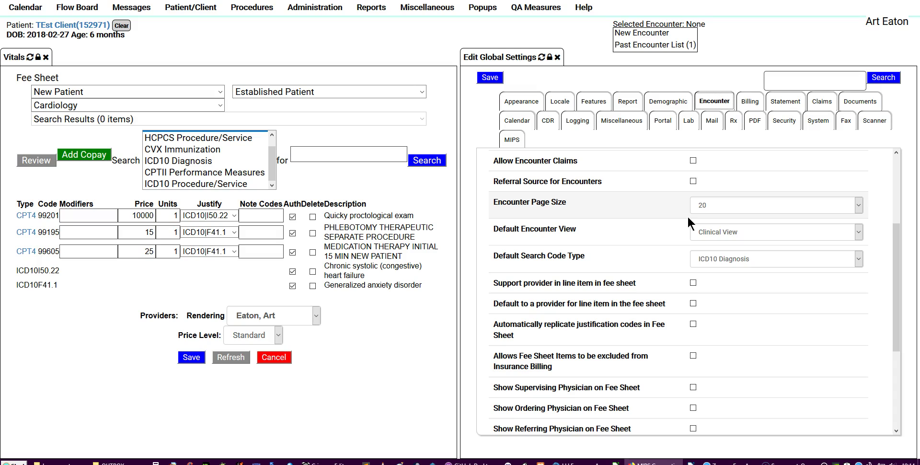
{"action": "scroll", "coordinate": [688, 220], "scroll_direction": "down", "scroll_amount": 2}
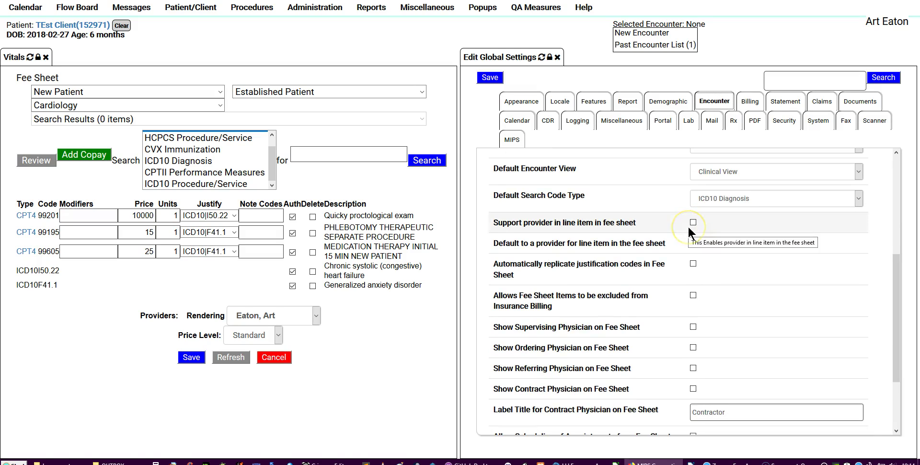
{"action": "scroll", "coordinate": [690, 252], "scroll_direction": "down", "scroll_amount": 3}
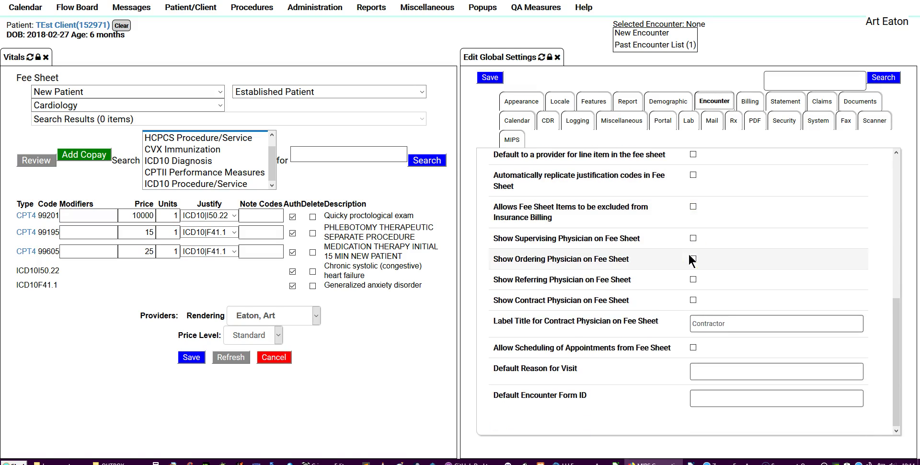
{"action": "scroll", "coordinate": [682, 289], "scroll_direction": "up", "scroll_amount": 6}
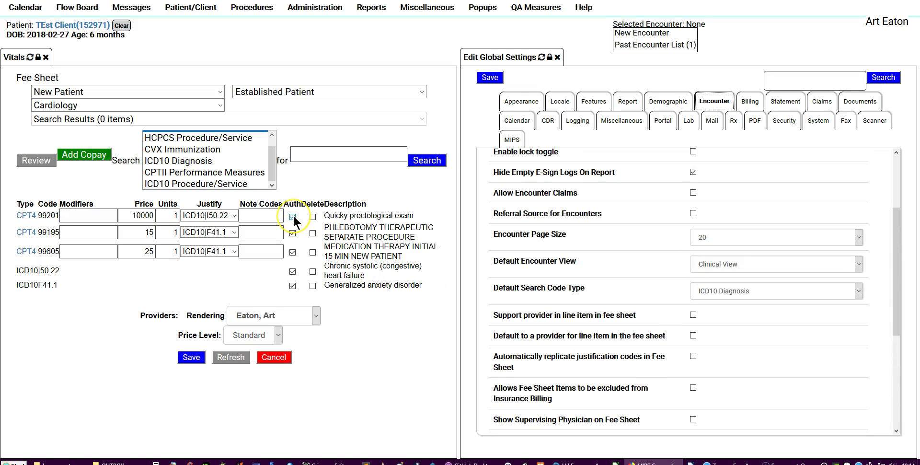
Turn off Skip Authorization of Patient Notes in the Features settings and save the global settings.
{"action": "left_click", "coordinate": [593, 101]}
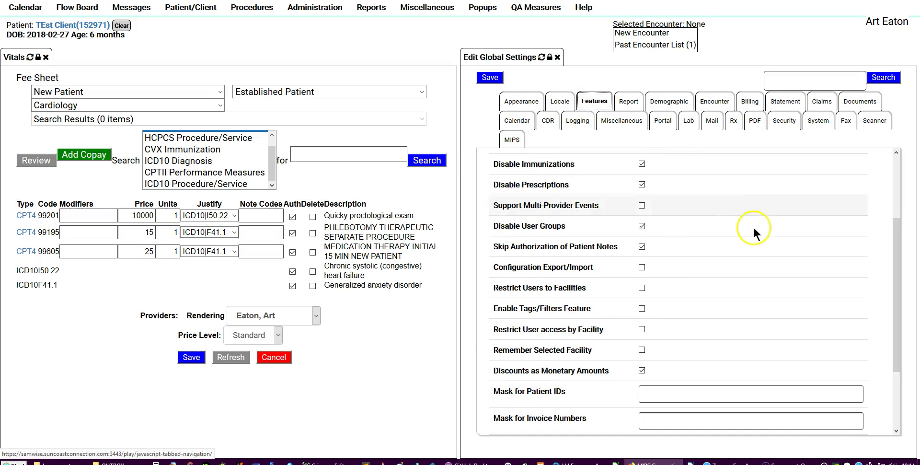
{"action": "left_click", "coordinate": [642, 246]}
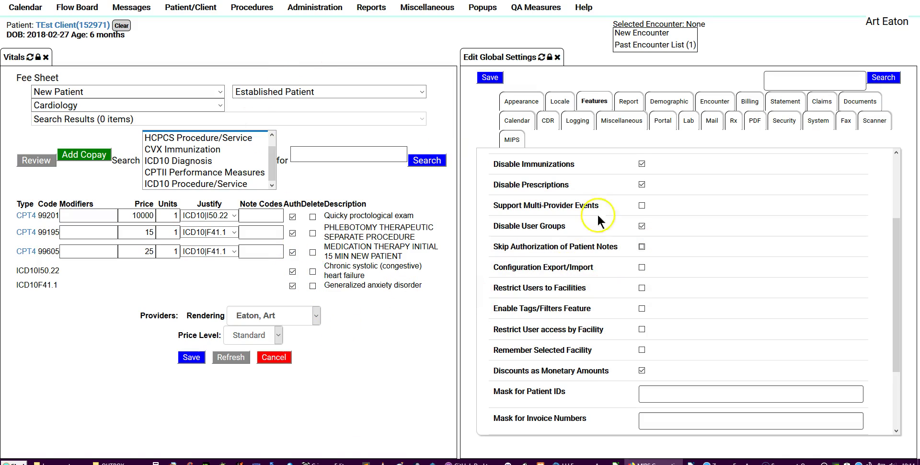
{"action": "left_click", "coordinate": [489, 77]}
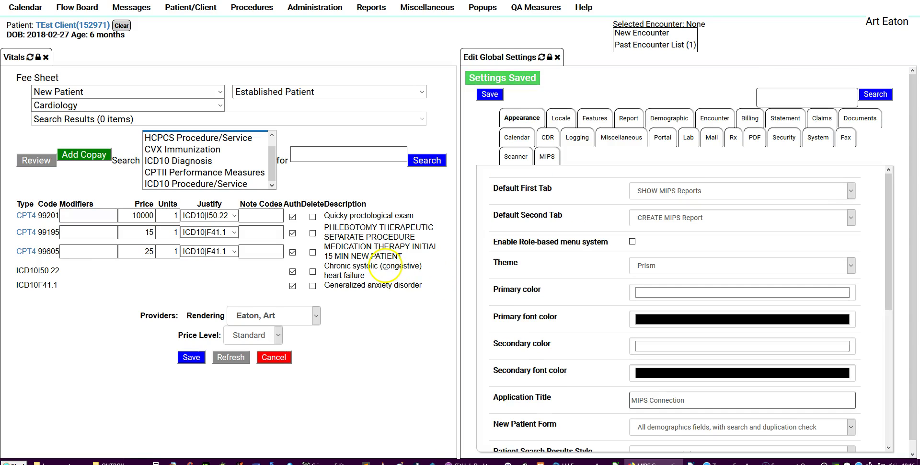
Save the fee sheet to the encounter and open the test patient's summary in place of the global settings.
{"action": "left_click", "coordinate": [193, 359]}
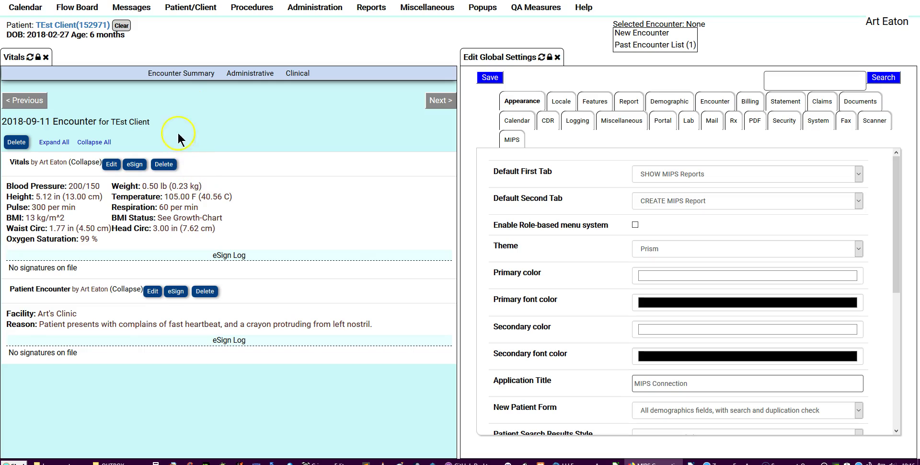
{"action": "mouse_move", "coordinate": [174, 9]}
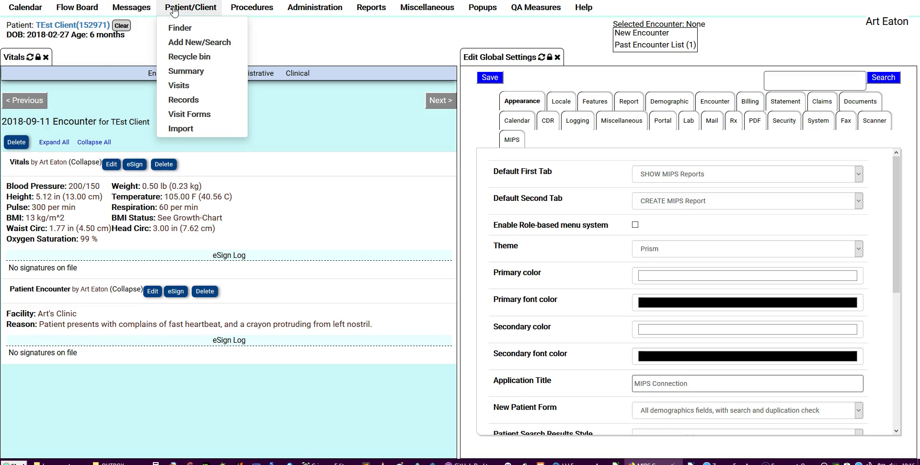
{"action": "left_click", "coordinate": [68, 27]}
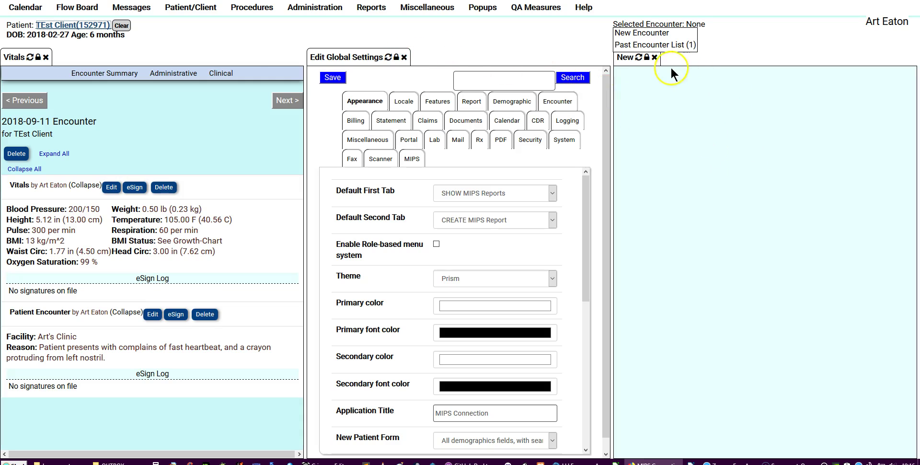
{"action": "left_click", "coordinate": [174, 79]}
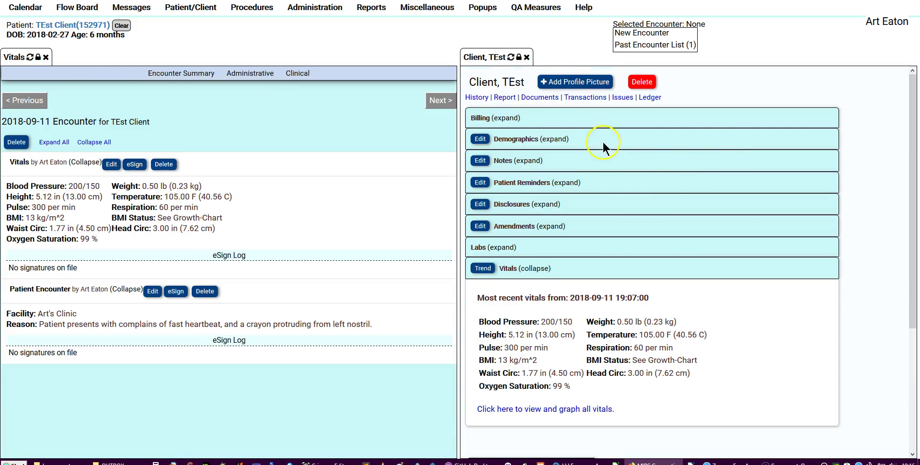
Open the patient's demographics for editing and look through the Face Sheet, Contacts, Privacy, Employer and Social Statistics fields.
{"action": "left_click", "coordinate": [527, 268]}
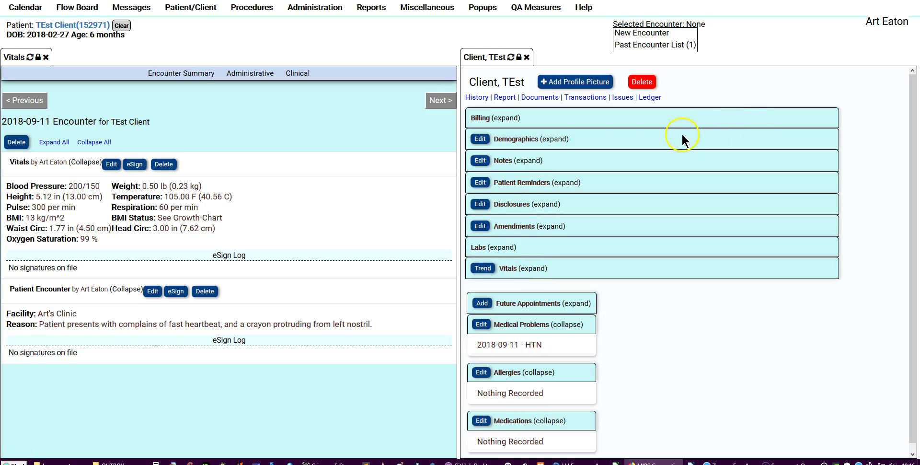
{"action": "left_click", "coordinate": [558, 140]}
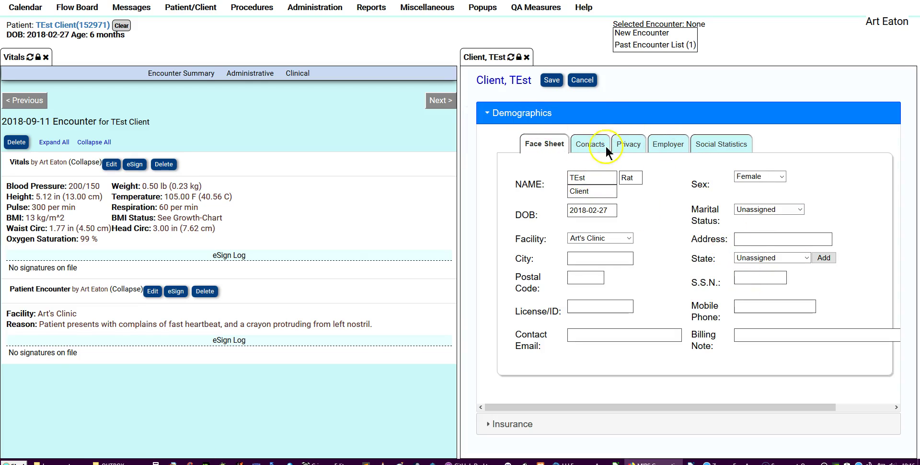
{"action": "left_click", "coordinate": [590, 144]}
{"action": "left_click", "coordinate": [628, 144]}
{"action": "left_click", "coordinate": [652, 144]}
{"action": "left_click", "coordinate": [716, 144]}
{"action": "left_click", "coordinate": [670, 144]}
{"action": "left_click", "coordinate": [632, 144]}
{"action": "left_click", "coordinate": [602, 145]}
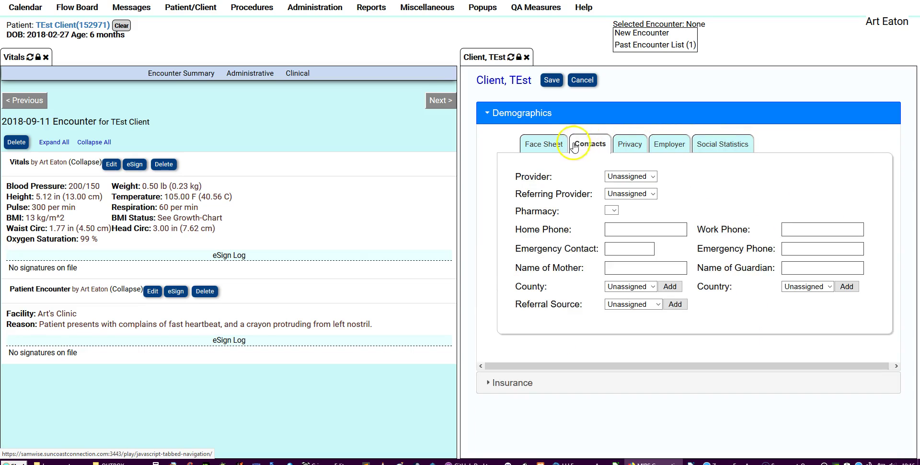
{"action": "left_click", "coordinate": [544, 143]}
{"action": "left_click", "coordinate": [590, 143]}
{"action": "left_click", "coordinate": [629, 145]}
{"action": "left_click", "coordinate": [652, 144]}
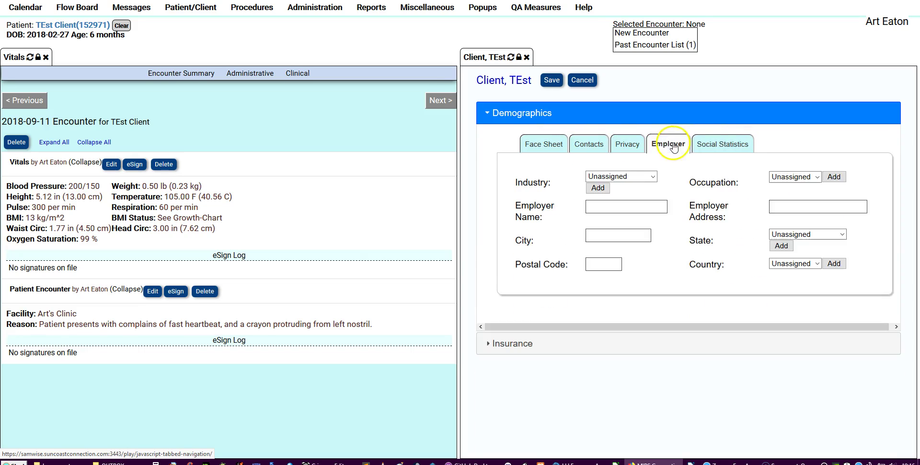
{"action": "left_click", "coordinate": [719, 144]}
{"action": "left_click", "coordinate": [551, 145]}
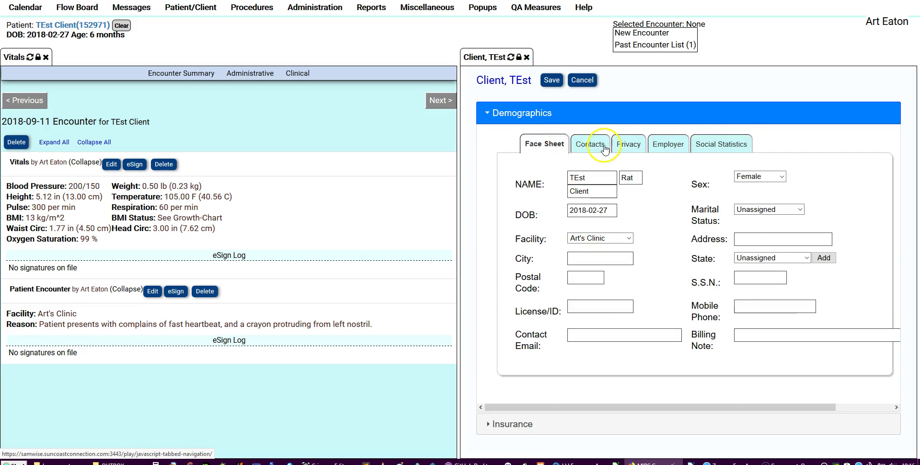
{"action": "left_click", "coordinate": [603, 146]}
{"action": "left_click", "coordinate": [632, 146]}
{"action": "left_click", "coordinate": [669, 145]}
{"action": "left_click", "coordinate": [721, 143]}
{"action": "left_click", "coordinate": [543, 145]}
{"action": "left_click", "coordinate": [584, 151]}
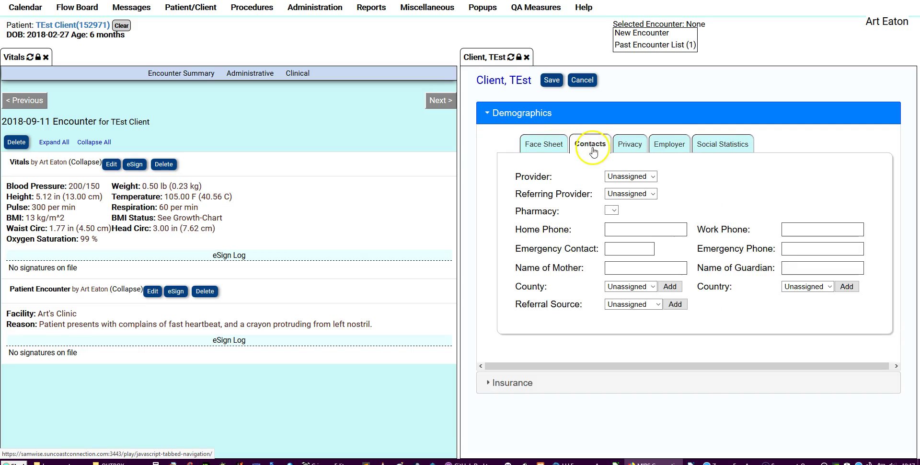
{"action": "left_click", "coordinate": [628, 145]}
{"action": "left_click", "coordinate": [671, 145]}
{"action": "left_click", "coordinate": [707, 147]}
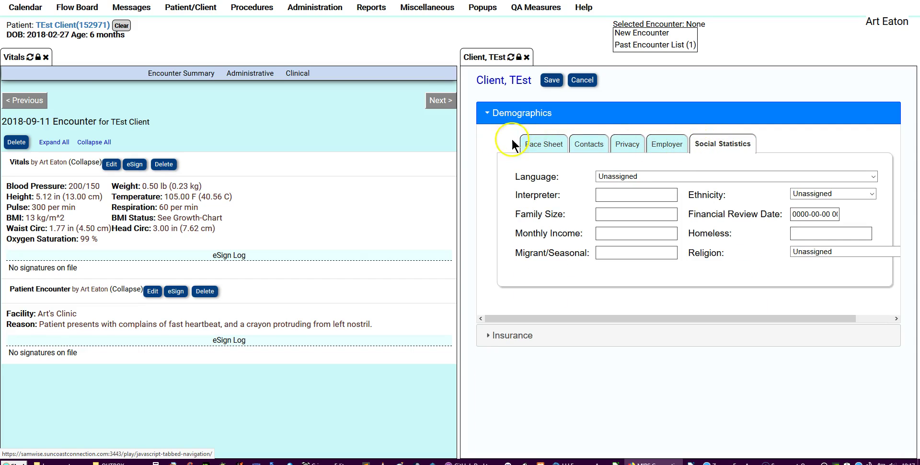
{"action": "left_click", "coordinate": [538, 149]}
{"action": "left_click", "coordinate": [538, 148]}
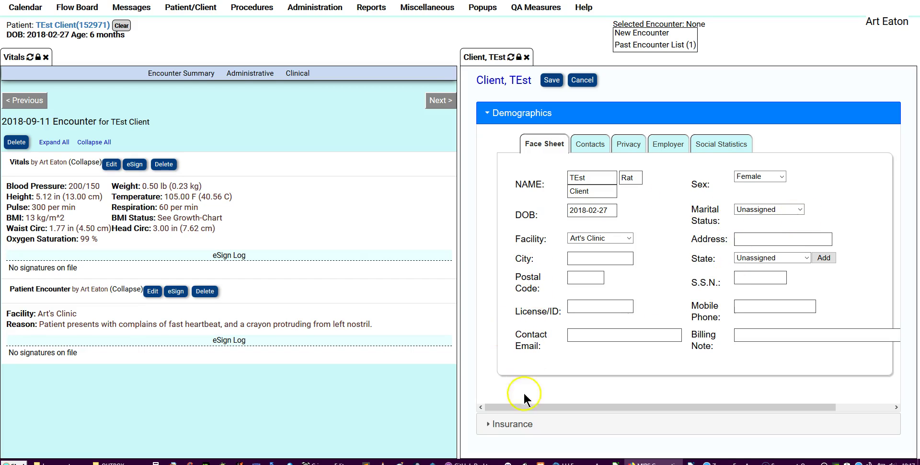
Examine the patient's primary insurance fields and leave the demographics form without saving.
{"action": "left_click", "coordinate": [494, 423]}
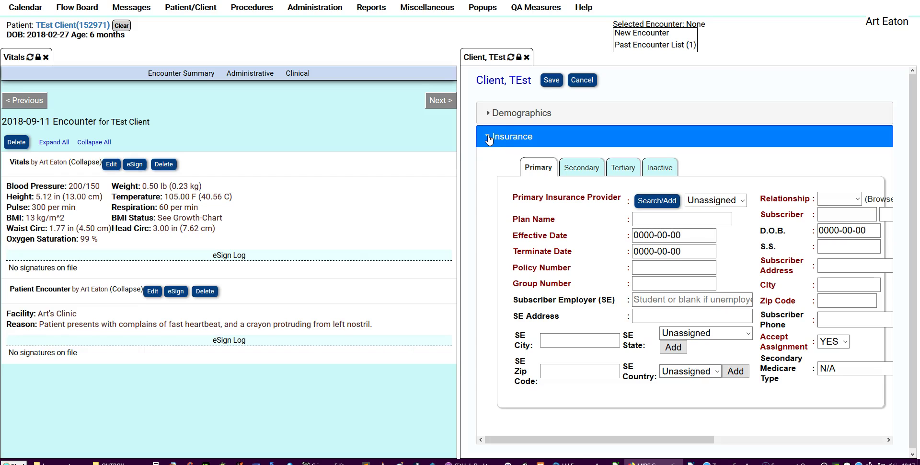
{"action": "left_click", "coordinate": [583, 81]}
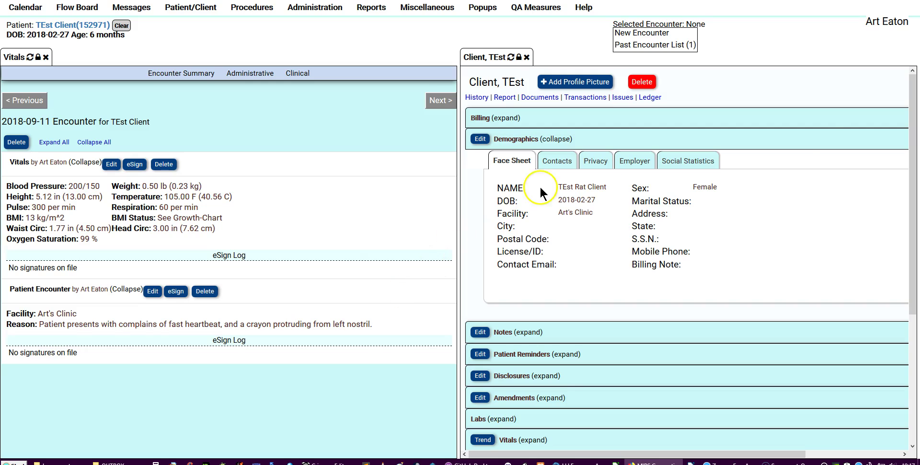
Look over the patient summary with its demographics collapsed, and examine the total balance due under Billing.
{"action": "scroll", "coordinate": [576, 207], "scroll_direction": "down", "scroll_amount": 4}
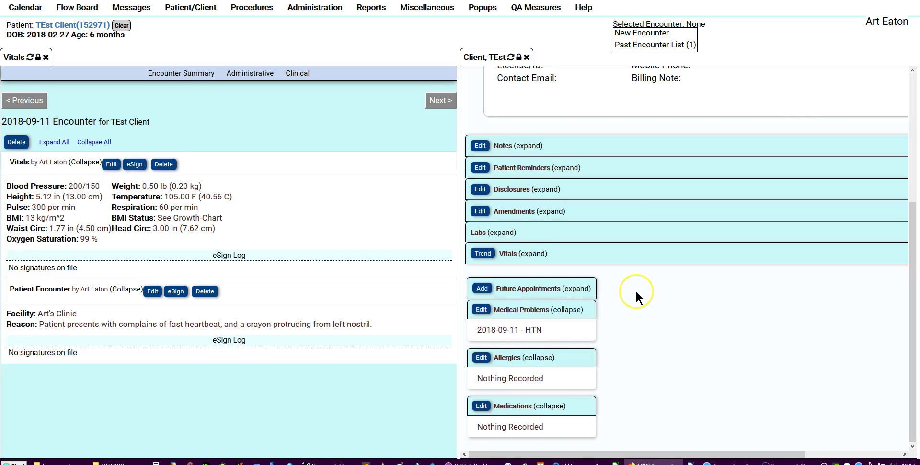
{"action": "scroll", "coordinate": [635, 290], "scroll_direction": "up", "scroll_amount": 3}
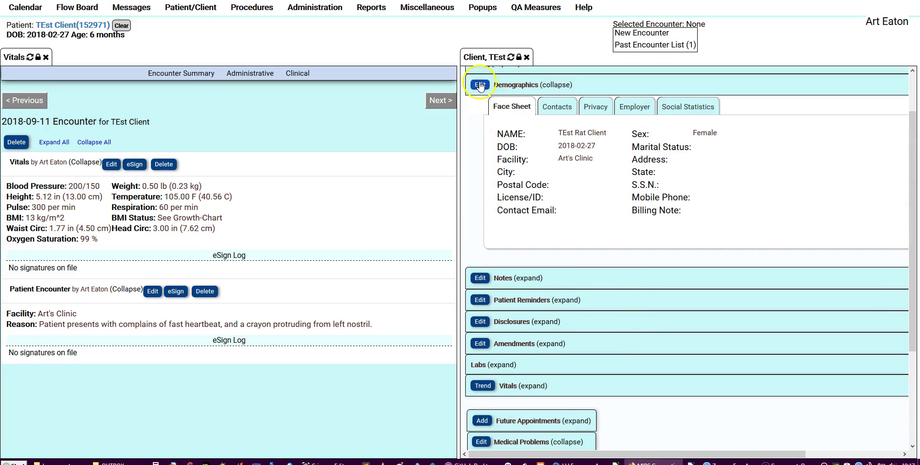
{"action": "left_click", "coordinate": [556, 85]}
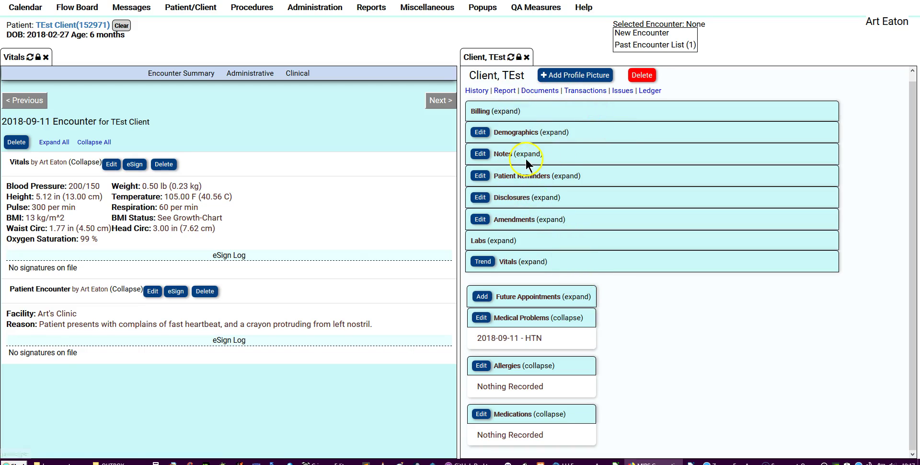
{"action": "left_click", "coordinate": [501, 111]}
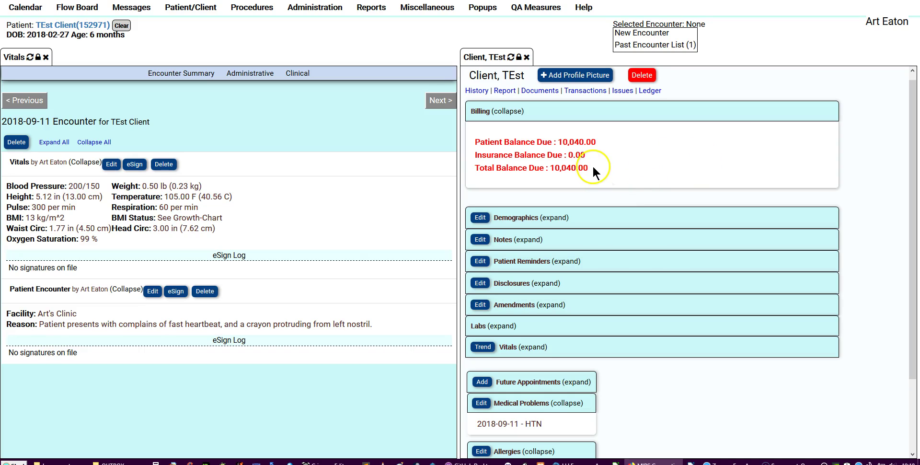
{"action": "left_click_drag", "start_coordinate": [591, 168], "coordinate": [550, 170]}
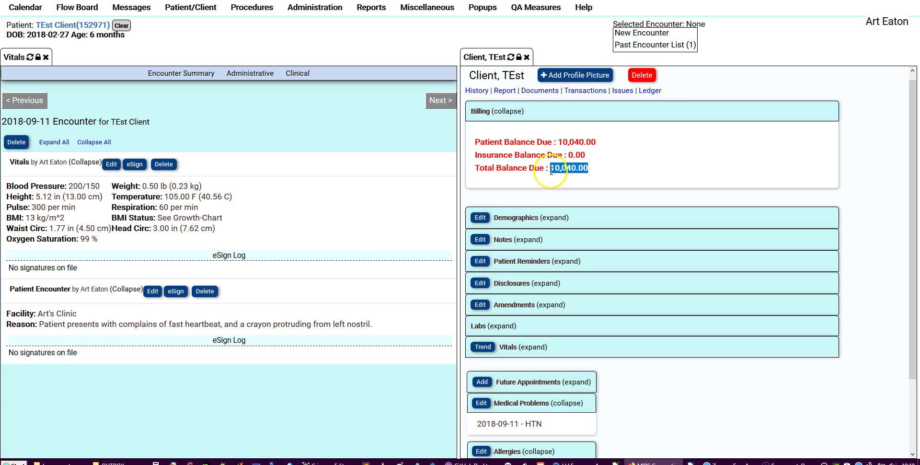